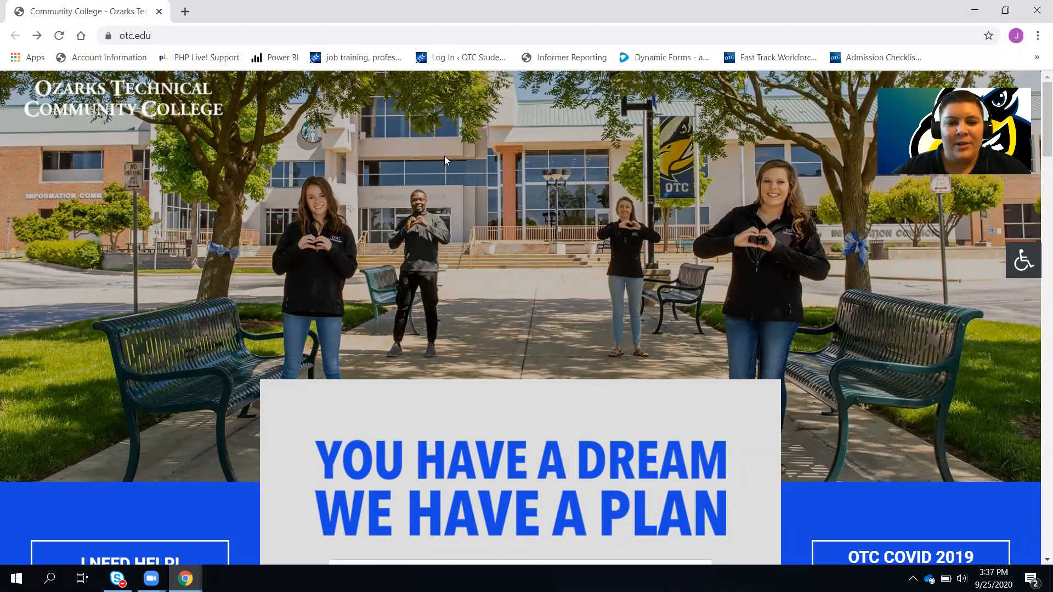
Go from the otc.edu home page to the admissions page via Start Here
{"action": "scroll", "coordinate": [444, 156], "scroll_direction": "down", "scroll_amount": 6}
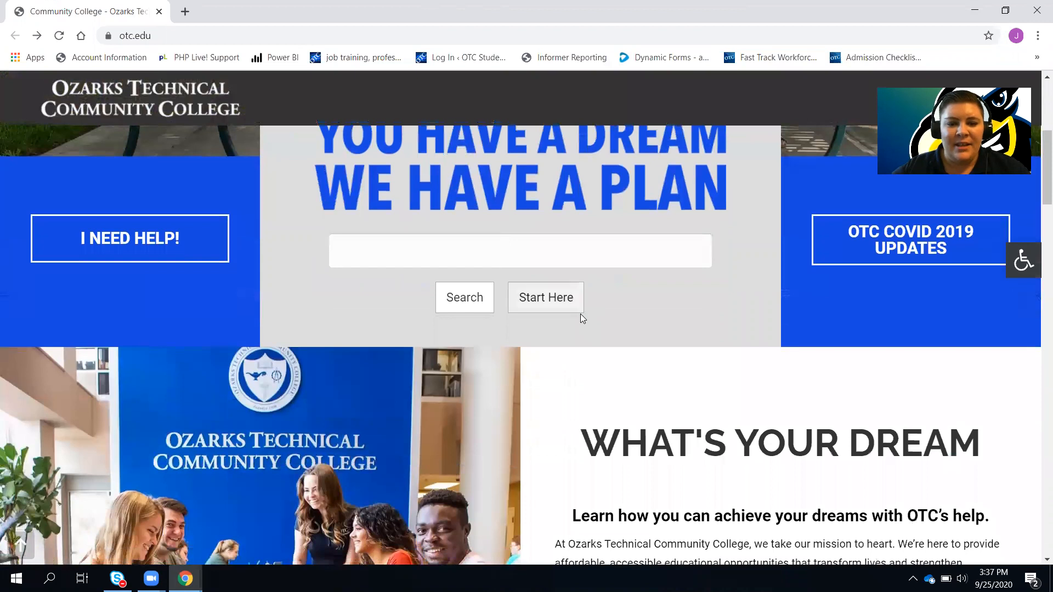
{"action": "left_click", "coordinate": [564, 312]}
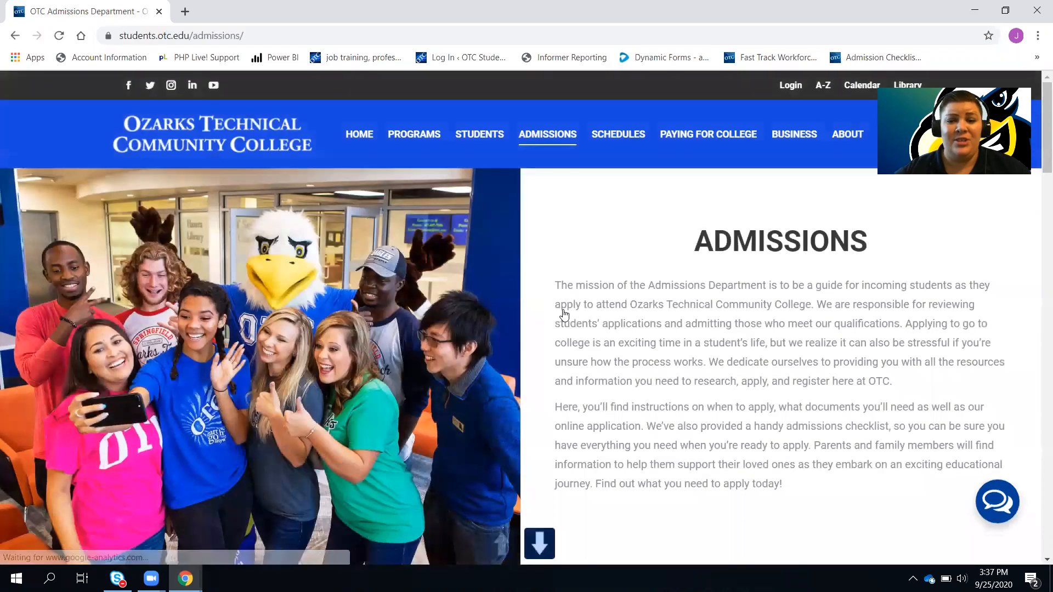
Open the Admissions Checklist from the blue links bar in a new tab
{"action": "scroll", "coordinate": [564, 314], "scroll_direction": "down", "scroll_amount": 10}
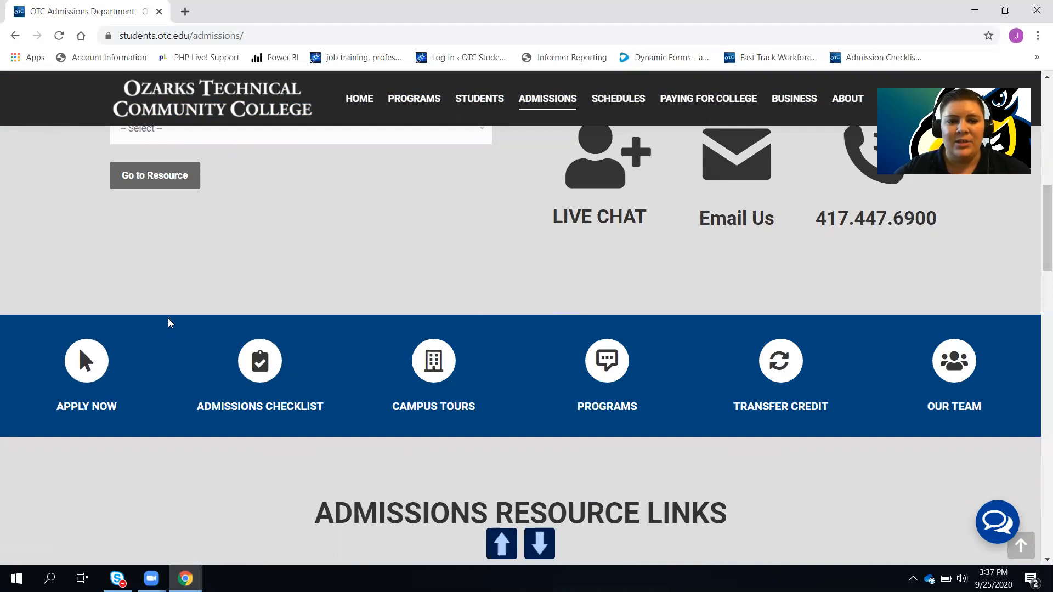
{"action": "left_click", "coordinate": [263, 355]}
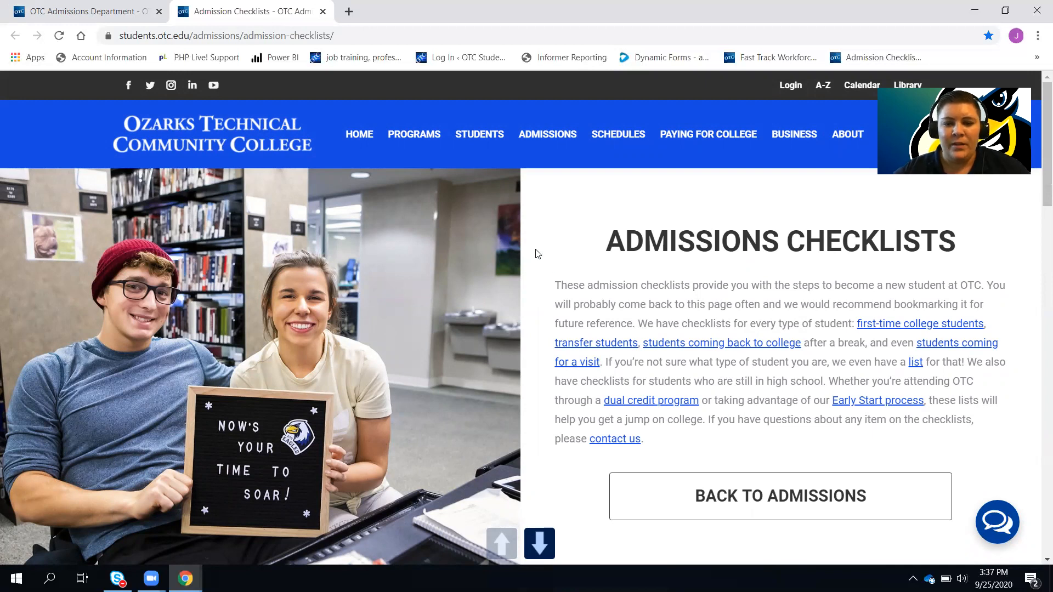
Choose the First-Time Student checklist under Undergraduate Student Checklists
{"action": "scroll", "coordinate": [536, 251], "scroll_direction": "down", "scroll_amount": 9}
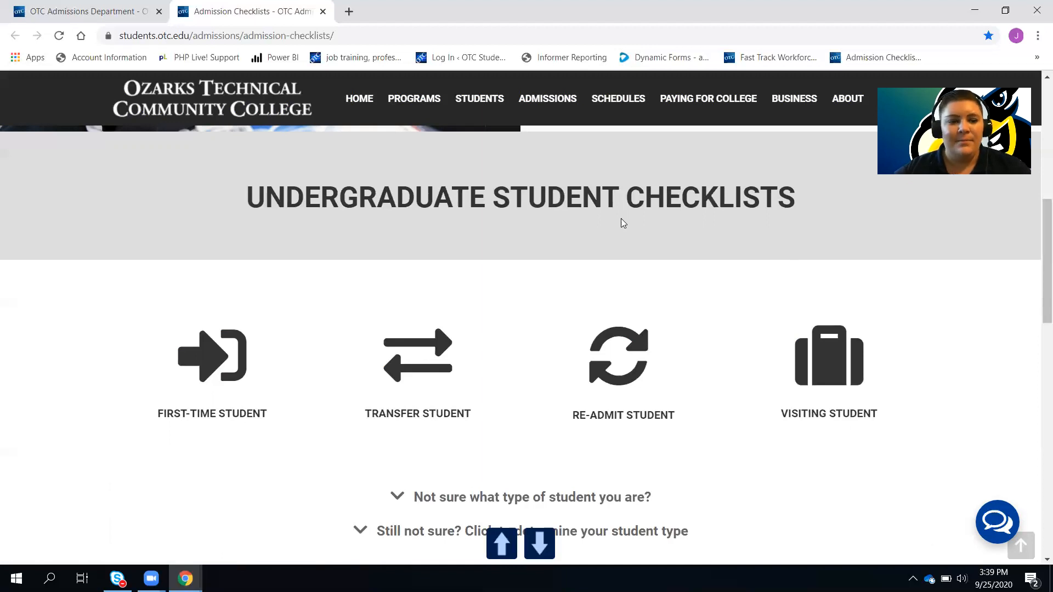
{"action": "left_click", "coordinate": [238, 355]}
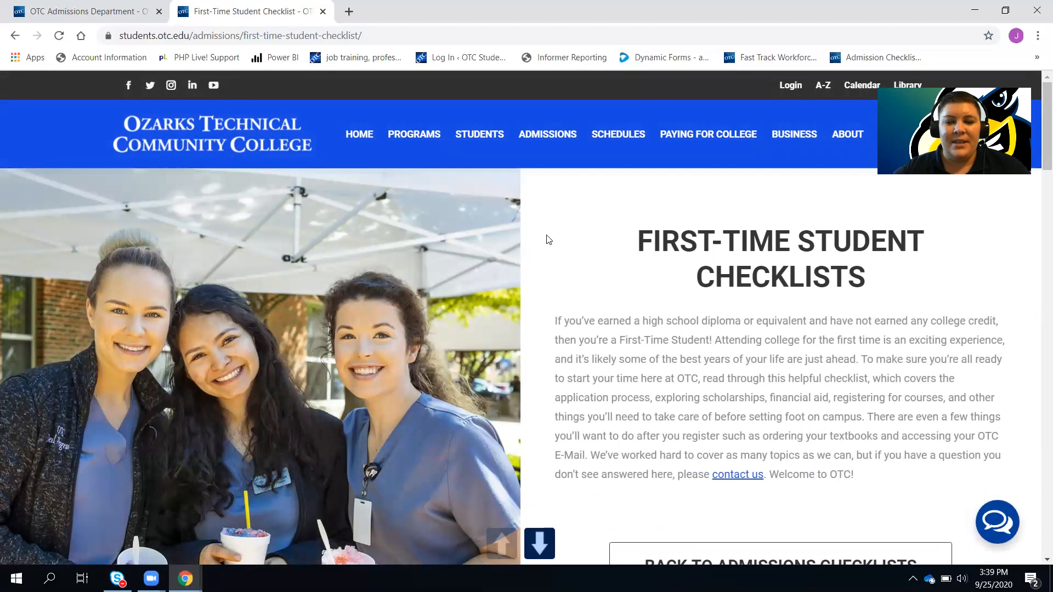
Expand Apply for Admission in the Apply to OTC checklist and launch the online application
{"action": "scroll", "coordinate": [622, 312], "scroll_direction": "down", "scroll_amount": 10}
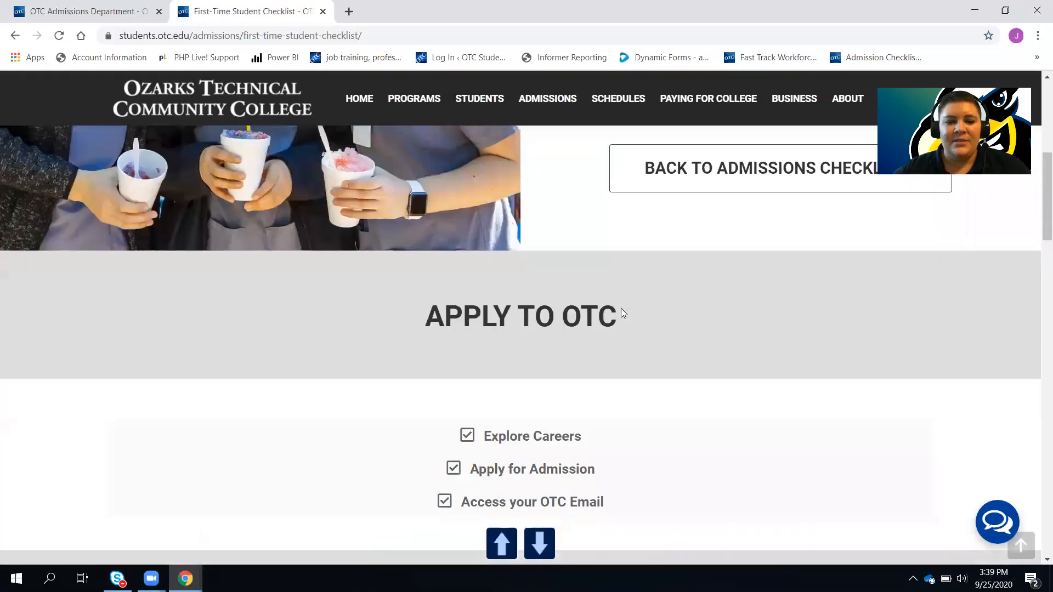
{"action": "scroll", "coordinate": [622, 312], "scroll_direction": "down", "scroll_amount": 6}
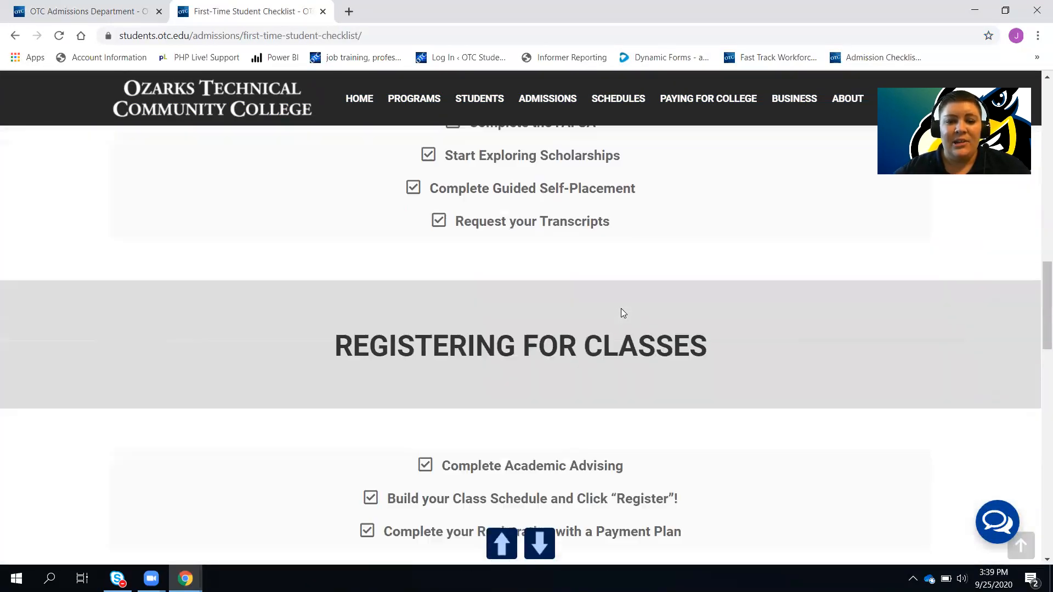
{"action": "scroll", "coordinate": [622, 313], "scroll_direction": "down", "scroll_amount": 5}
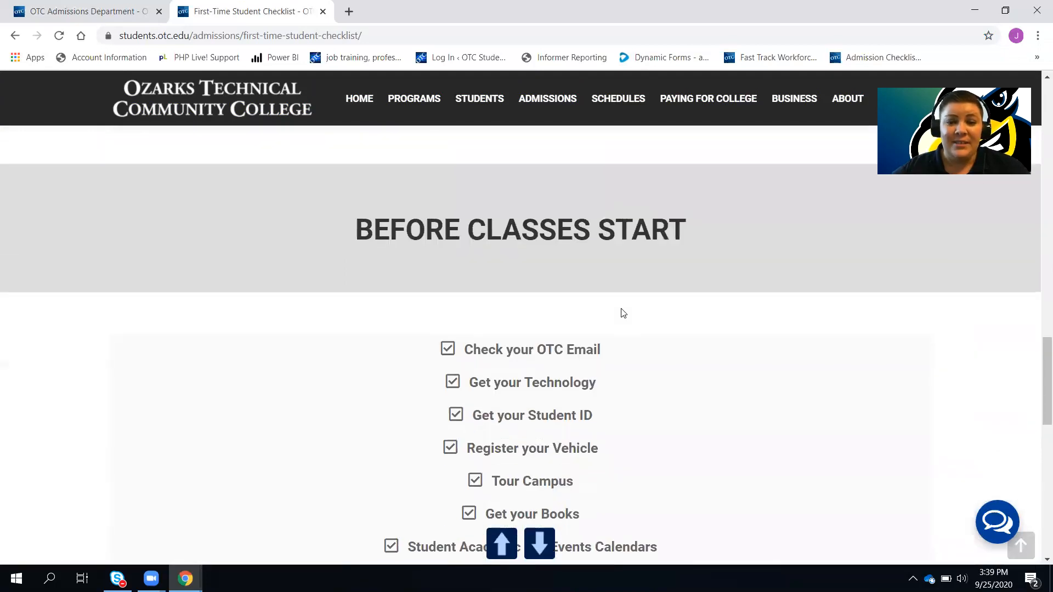
{"action": "scroll", "coordinate": [624, 313], "scroll_direction": "up", "scroll_amount": 5}
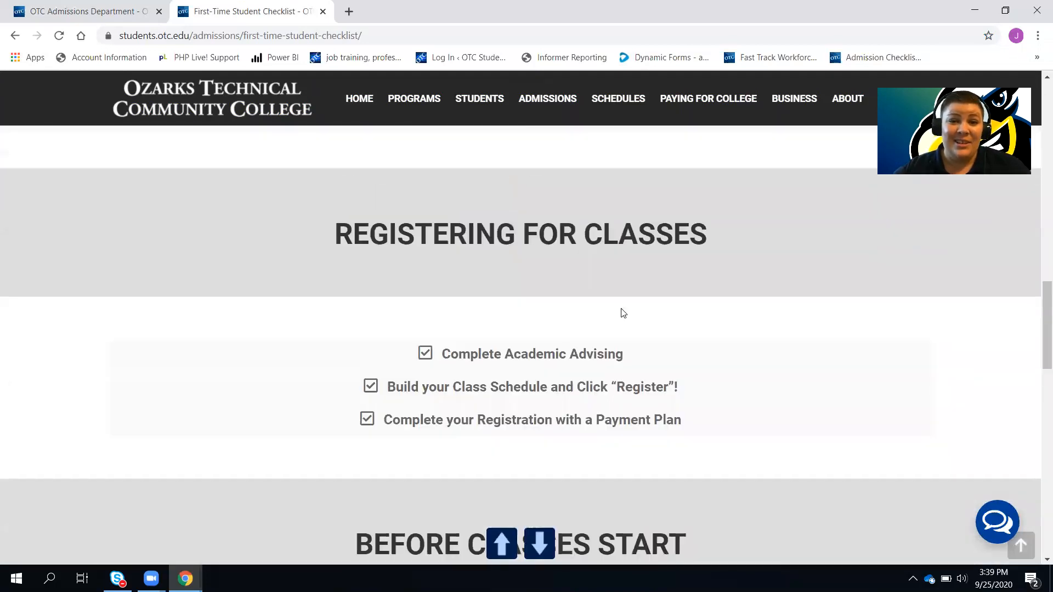
{"action": "scroll", "coordinate": [624, 314], "scroll_direction": "up", "scroll_amount": 10}
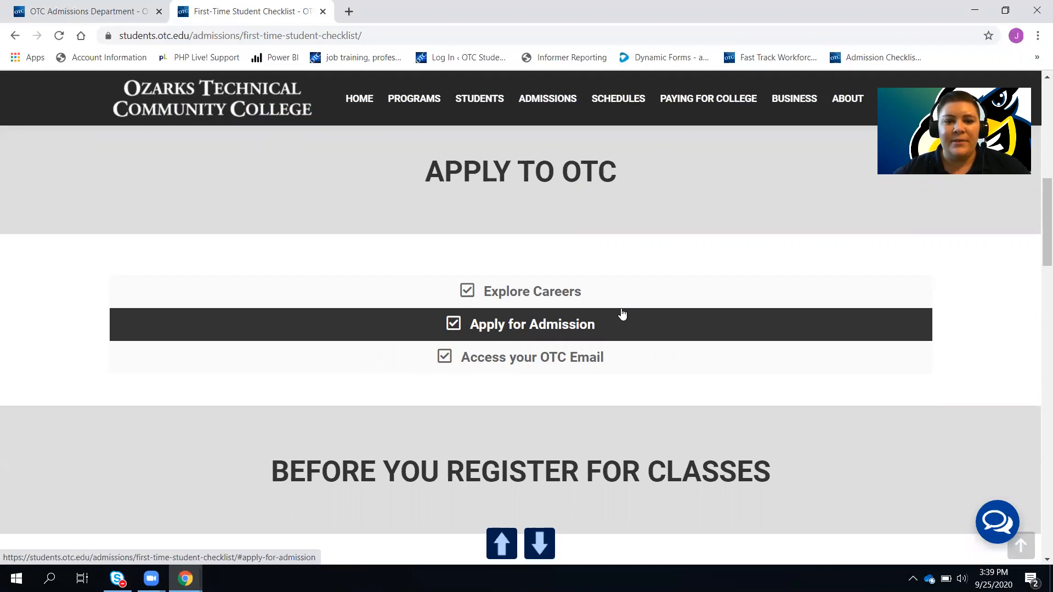
{"action": "left_click", "coordinate": [623, 314]}
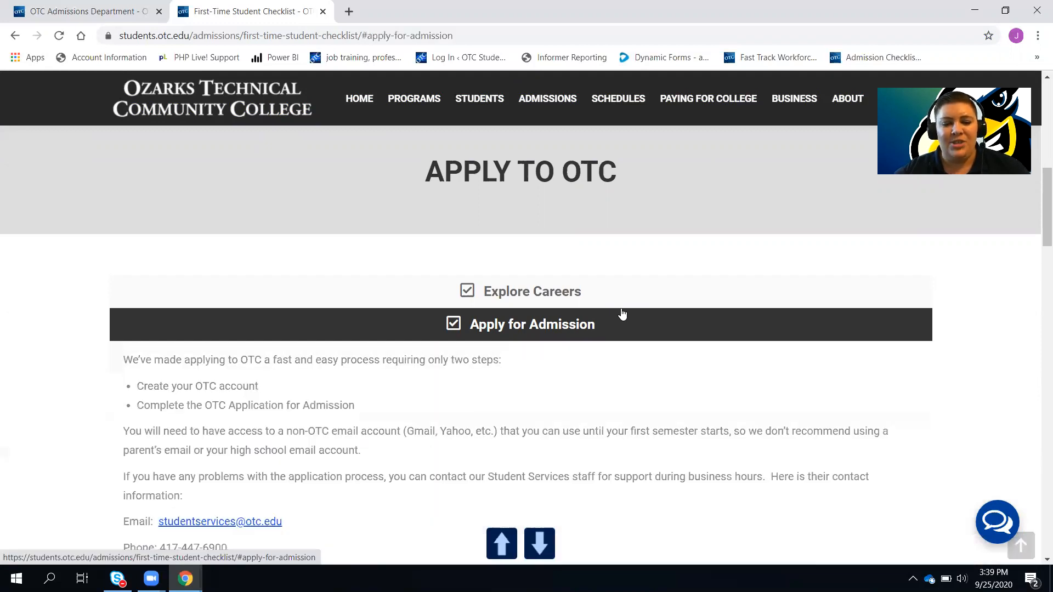
{"action": "scroll", "coordinate": [620, 389], "scroll_direction": "down", "scroll_amount": 5}
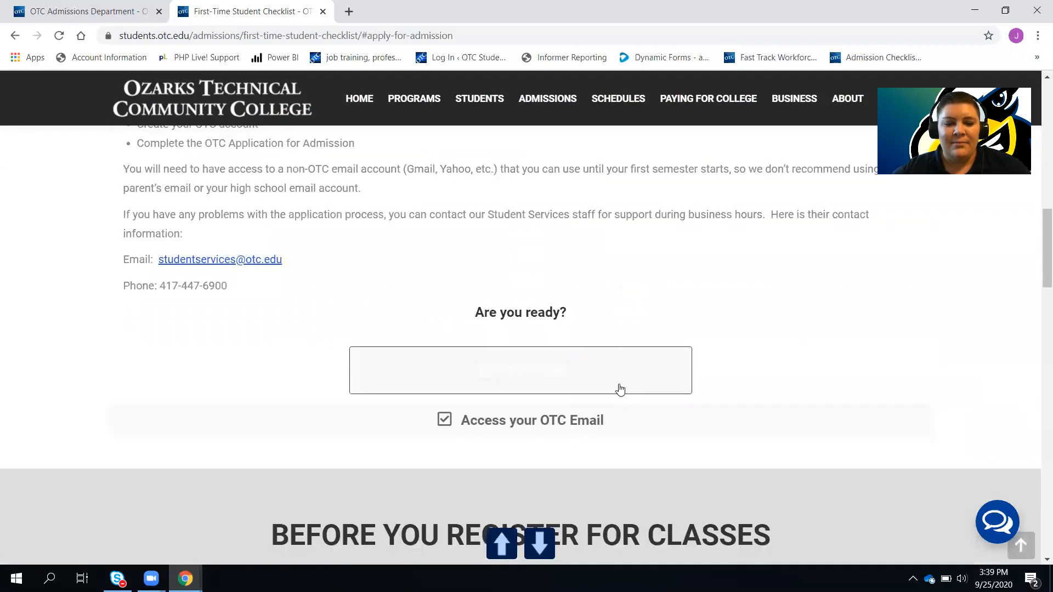
{"action": "left_click", "coordinate": [604, 376]}
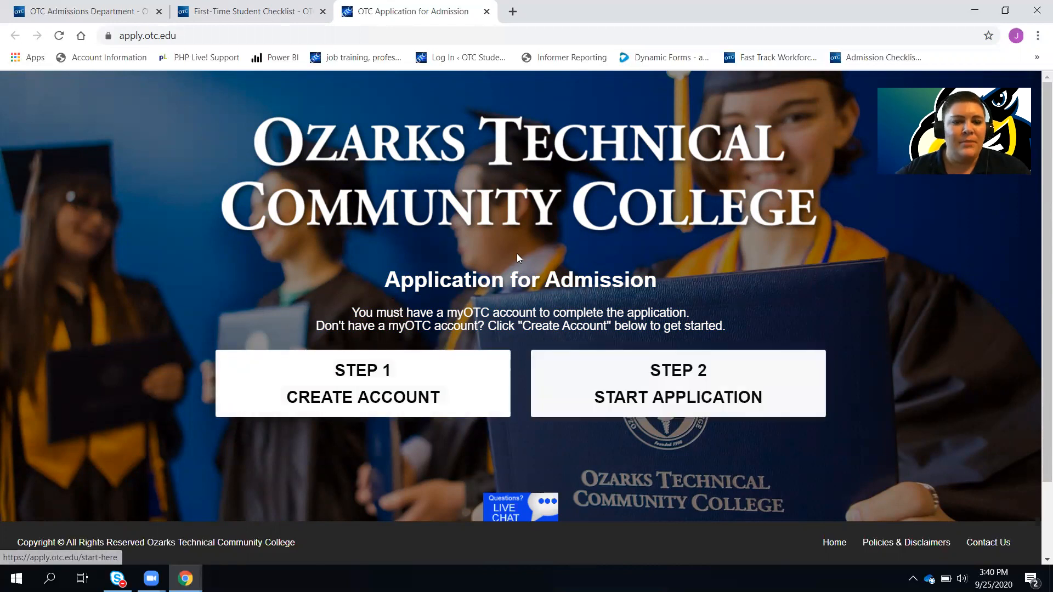
Begin a new MyOTC account and enter the applicant's personal email address
{"action": "left_click", "coordinate": [327, 371]}
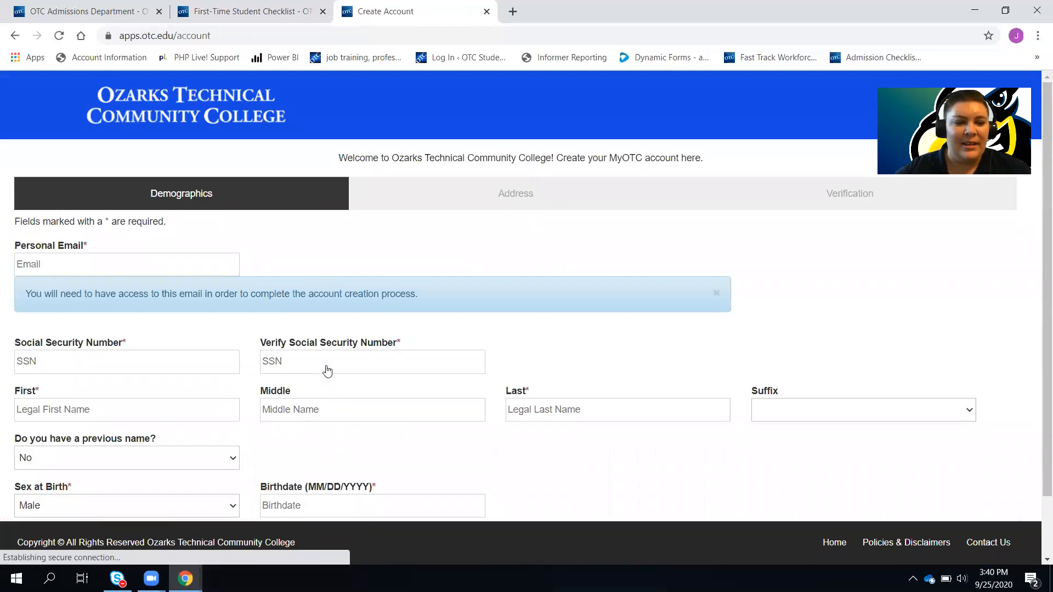
{"action": "left_click", "coordinate": [78, 262]}
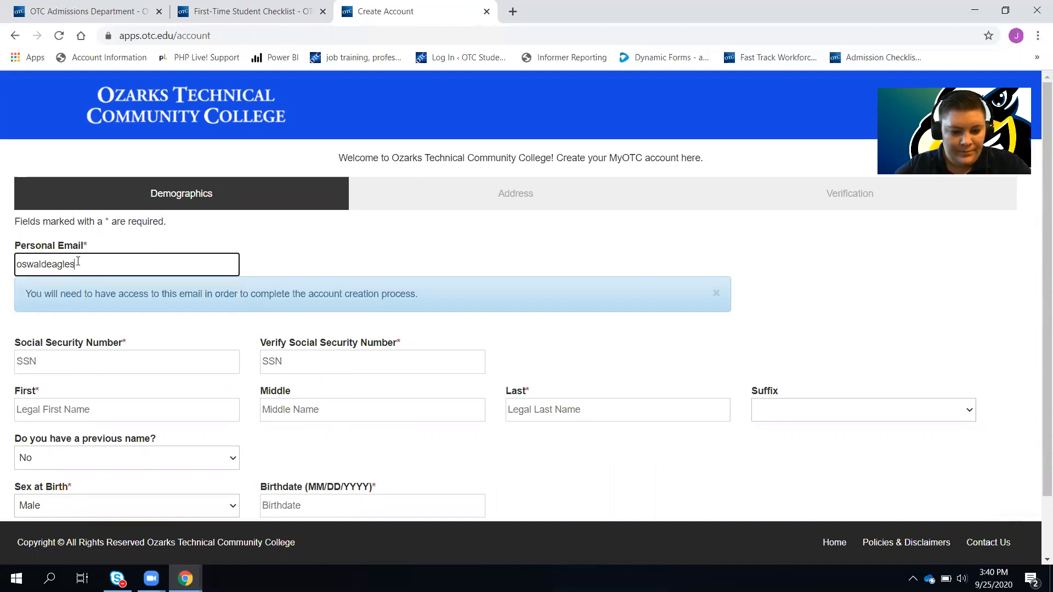
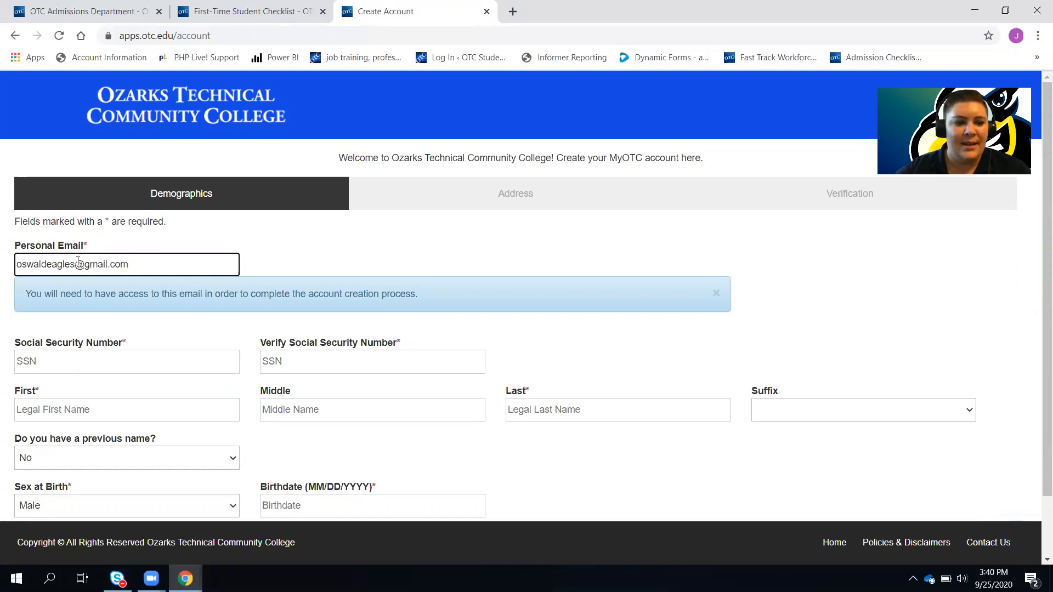
{"action": "scroll", "coordinate": [77, 261], "scroll_direction": "down", "scroll_amount": 2}
{"action": "left_click", "coordinate": [56, 293]}
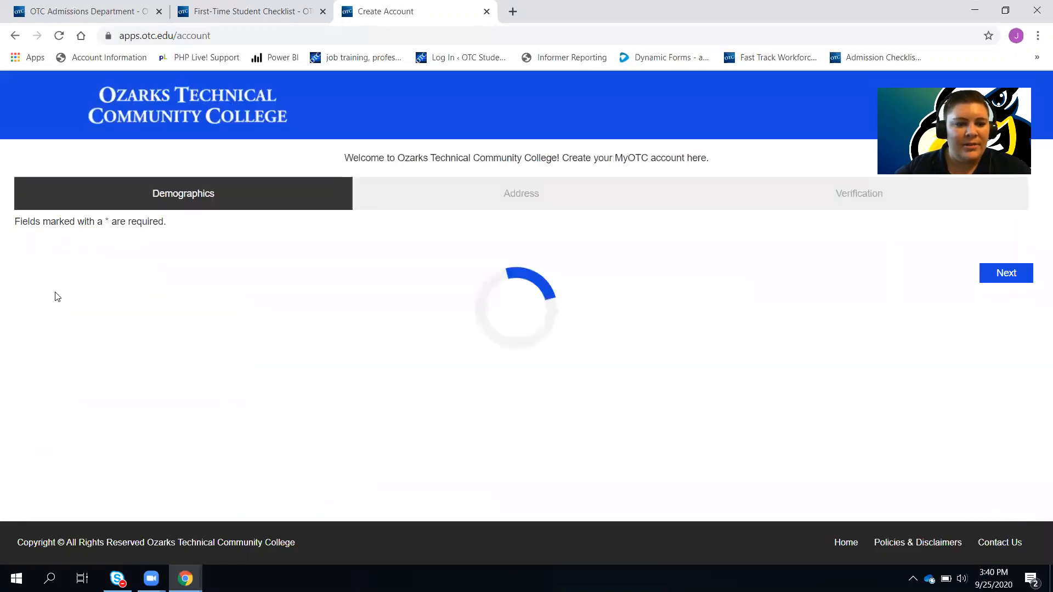
Enter the applicant's Social Security Number and its confirmation
{"action": "left_click", "coordinate": [24, 355]}
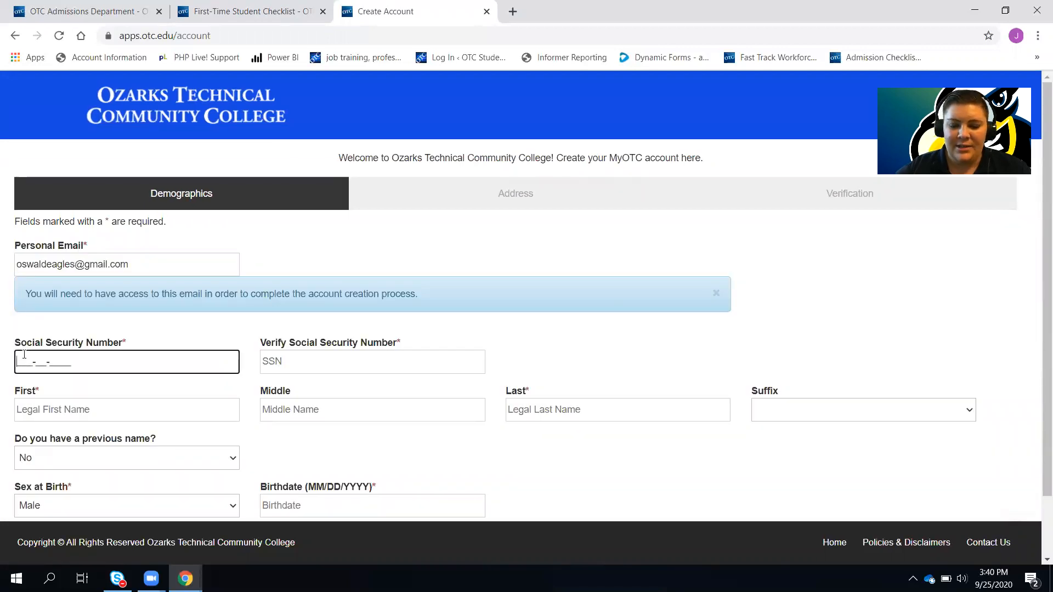
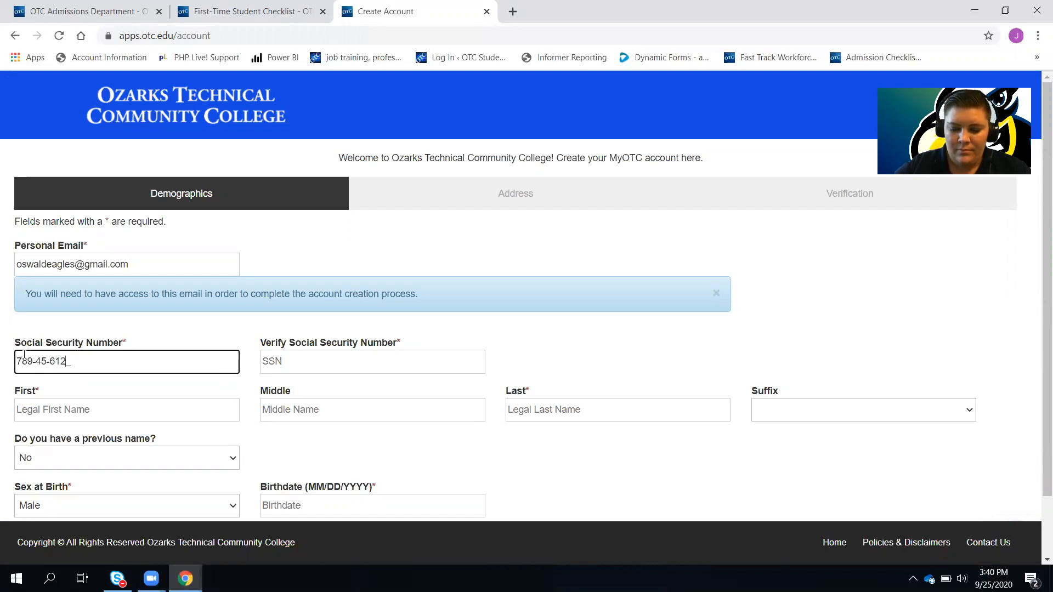
{"action": "left_click", "coordinate": [274, 365]}
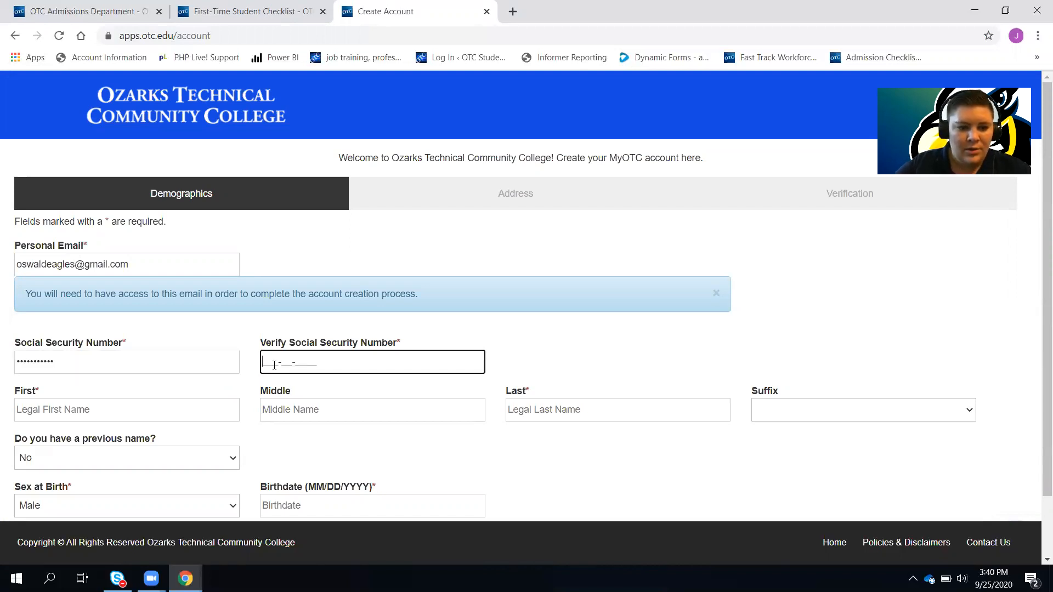
{"action": "type", "text": "78945612"}
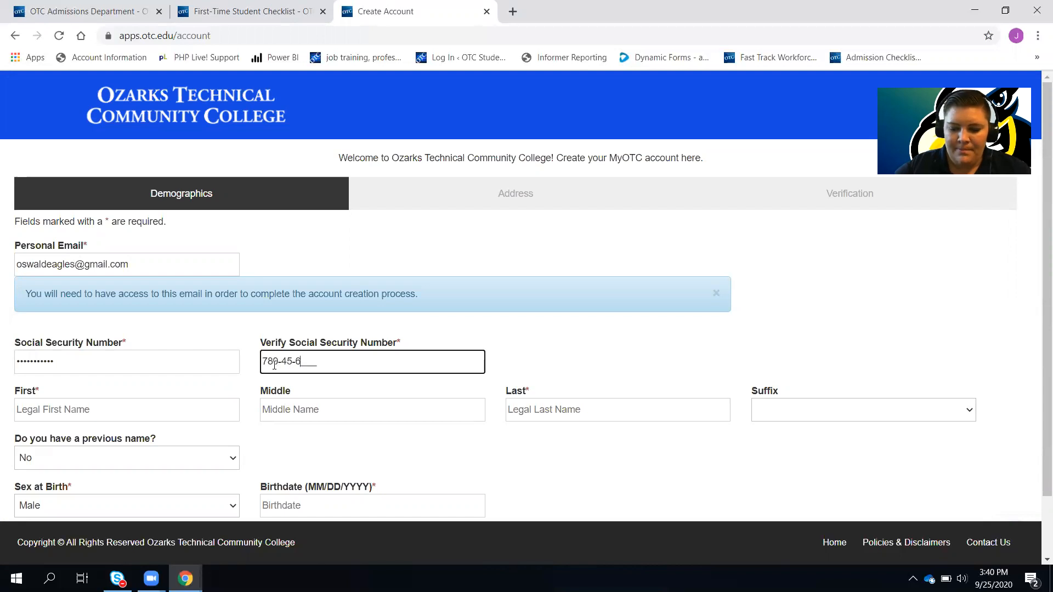
{"action": "type", "text": "3"}
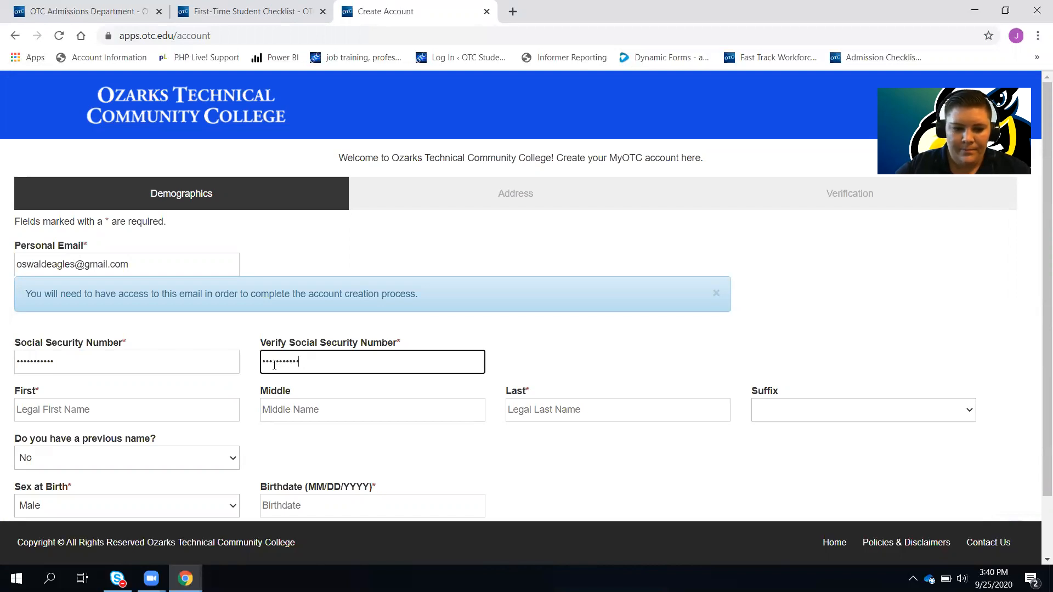
Fill in the applicant's legal first and last name, correcting a typo
{"action": "left_click", "coordinate": [66, 406]}
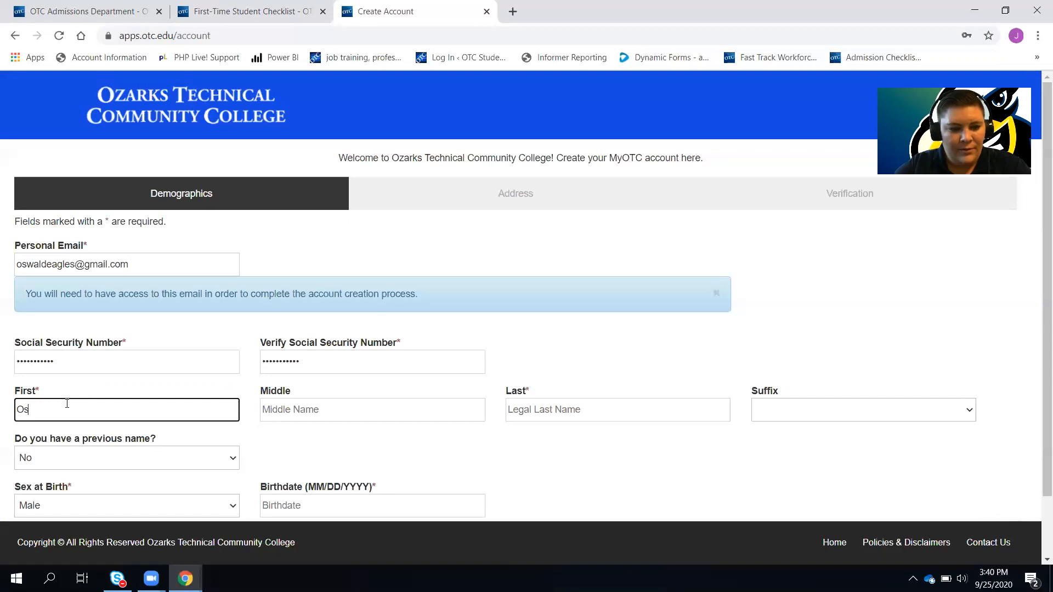
{"action": "key", "text": "Tab"}
{"action": "key", "text": "Tab"}
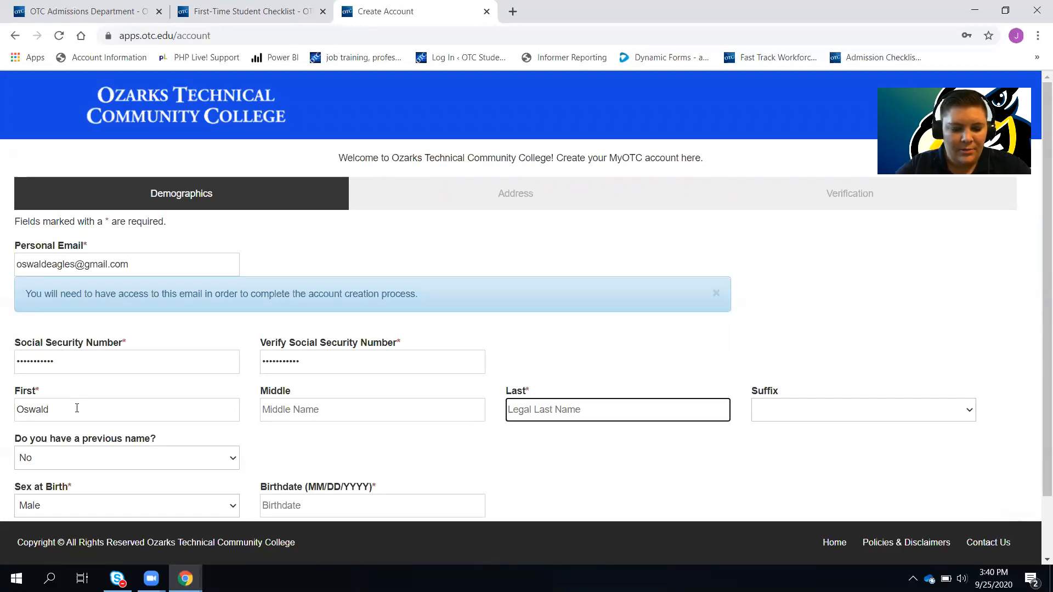
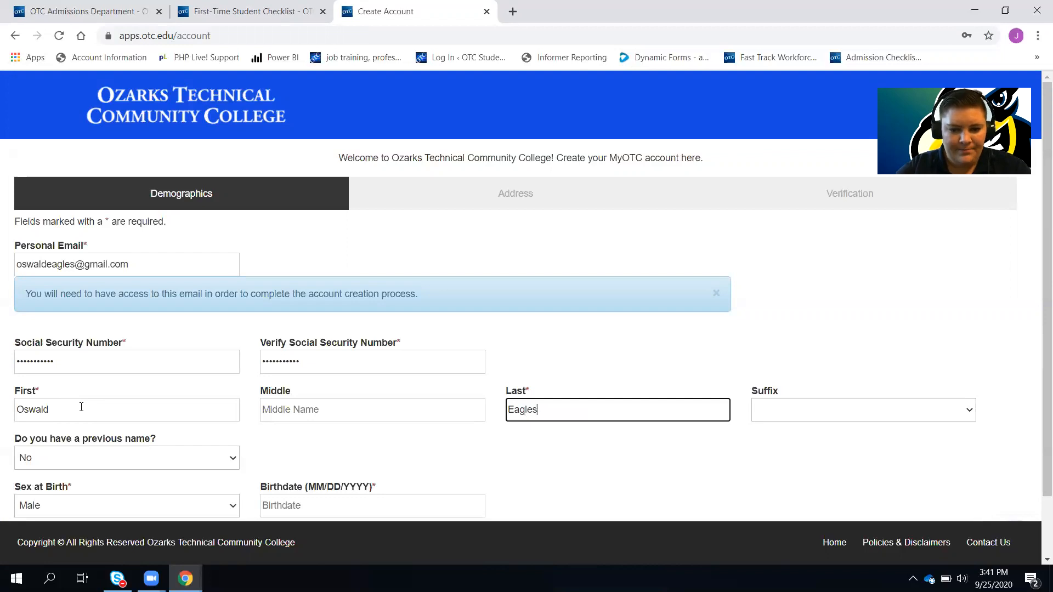
Set the birthdate to 01/01/1990 and continue to the Address step
{"action": "scroll", "coordinate": [81, 407], "scroll_direction": "down", "scroll_amount": 2}
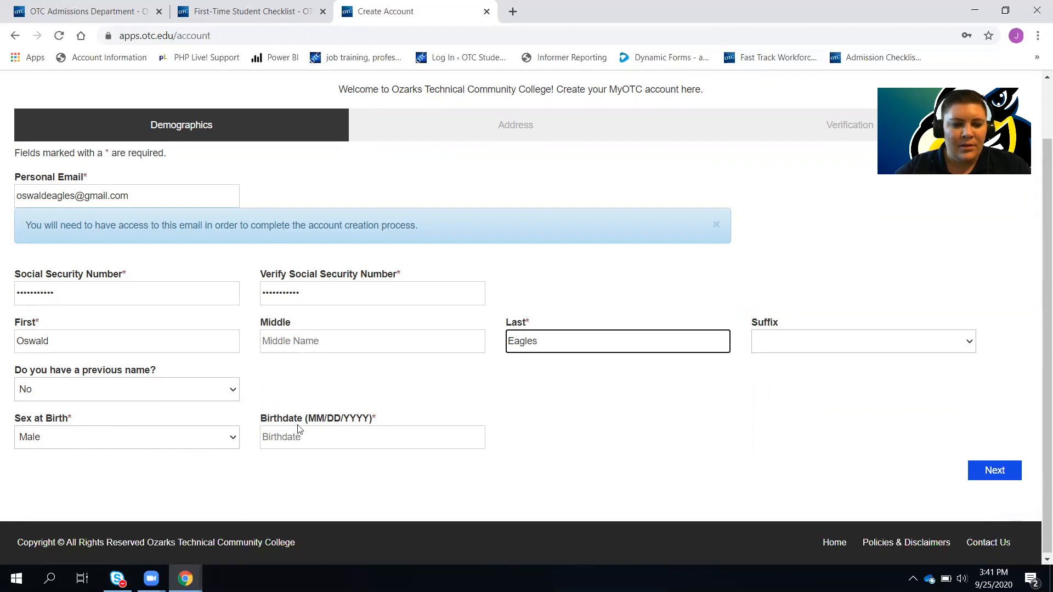
{"action": "left_click", "coordinate": [267, 433]}
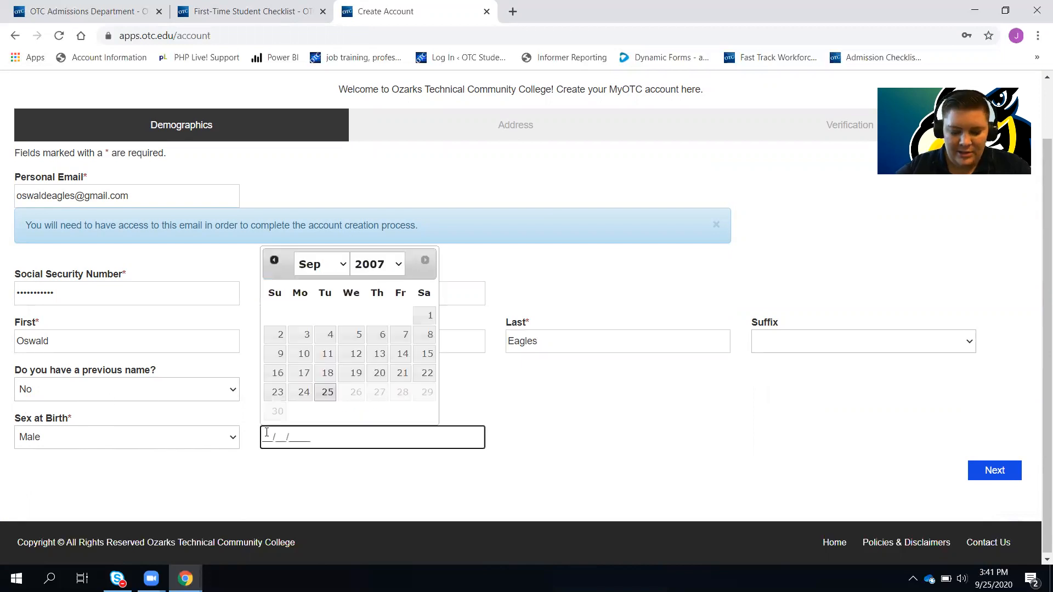
{"action": "type", "text": "01/01/"}
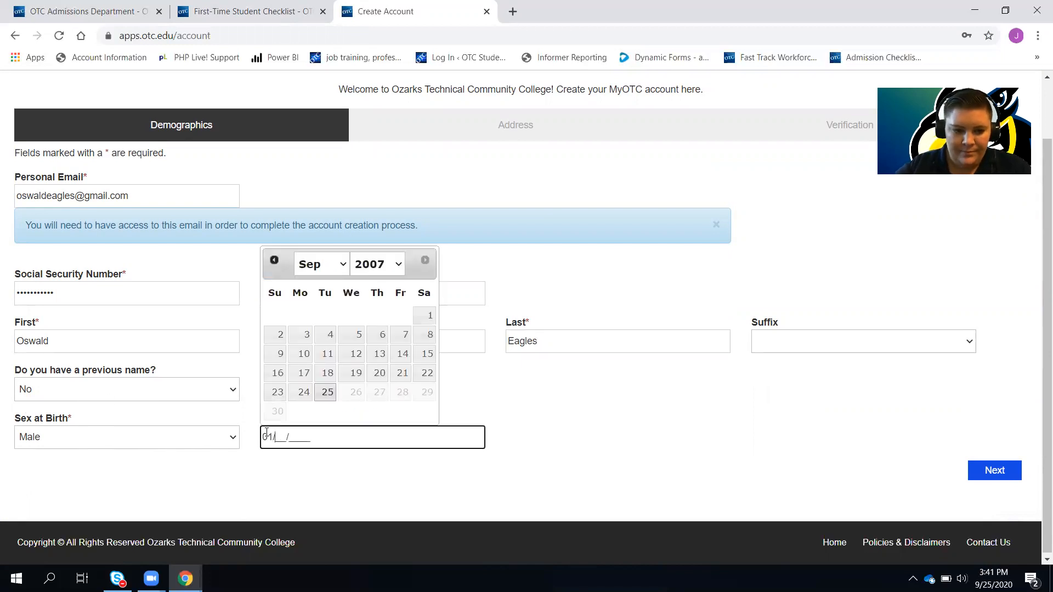
{"action": "type", "text": "1990"}
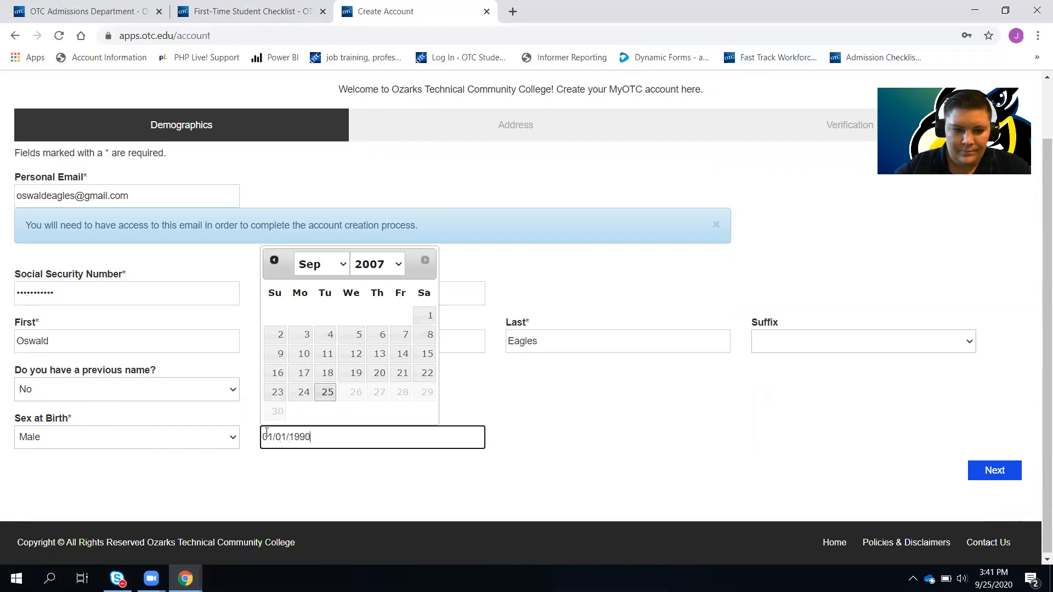
{"action": "left_click", "coordinate": [989, 471]}
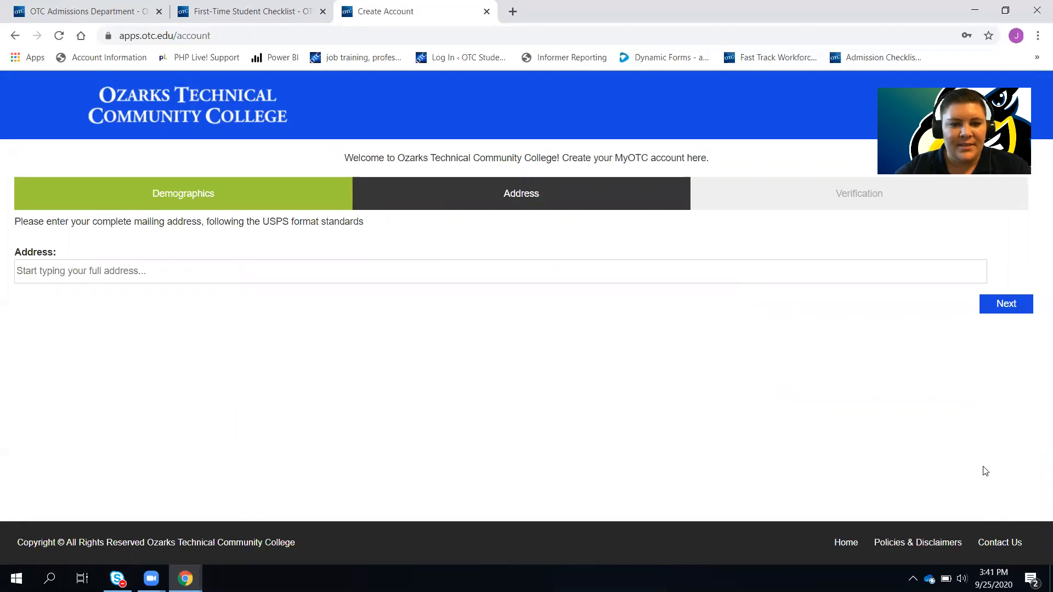
Enter the applicant's street address, accept the Springfield suggestion, and continue to Verification
{"action": "left_click", "coordinate": [232, 269]}
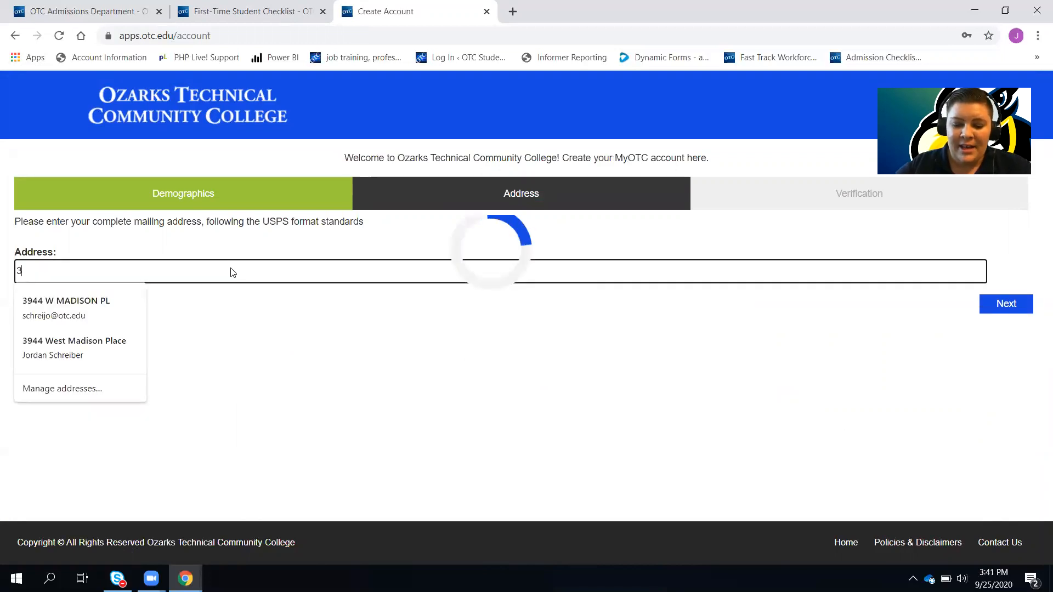
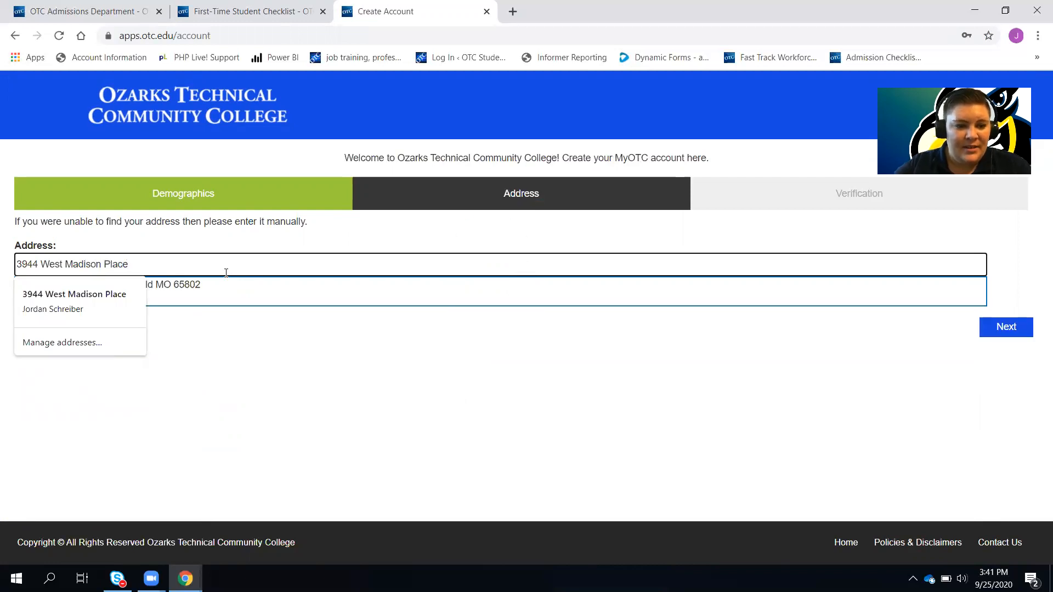
{"action": "left_click", "coordinate": [201, 286]}
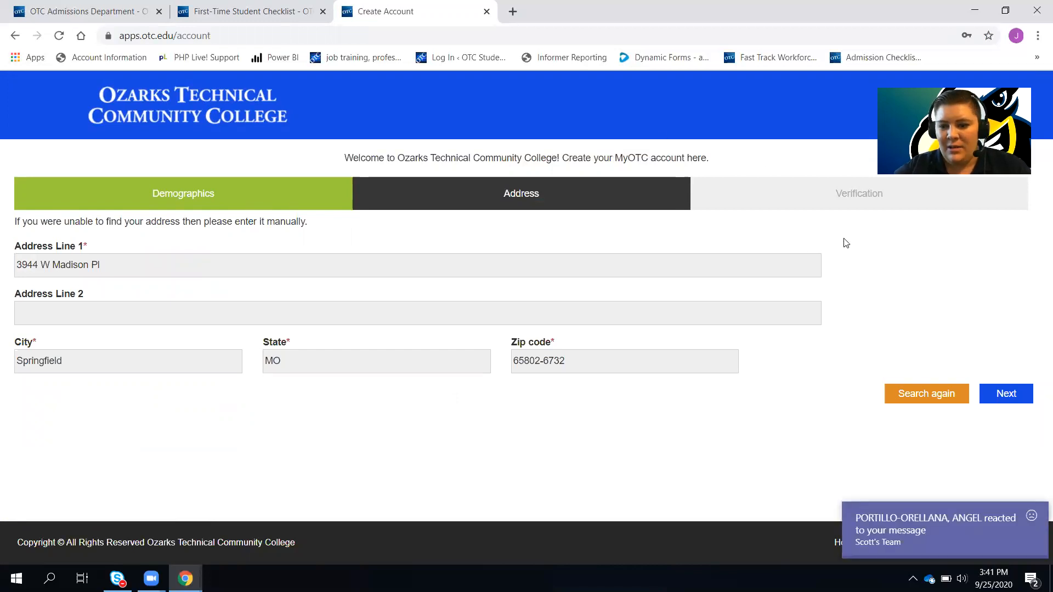
{"action": "left_click", "coordinate": [1018, 396]}
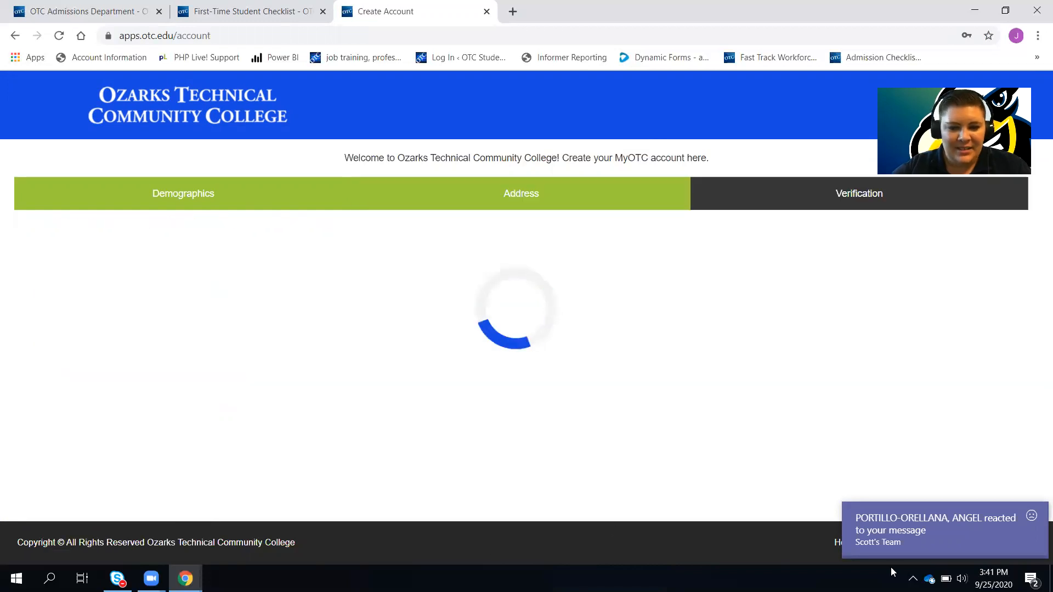
Dismiss the Teams notification and switch to the Gmail inbox window
{"action": "left_click", "coordinate": [1031, 516]}
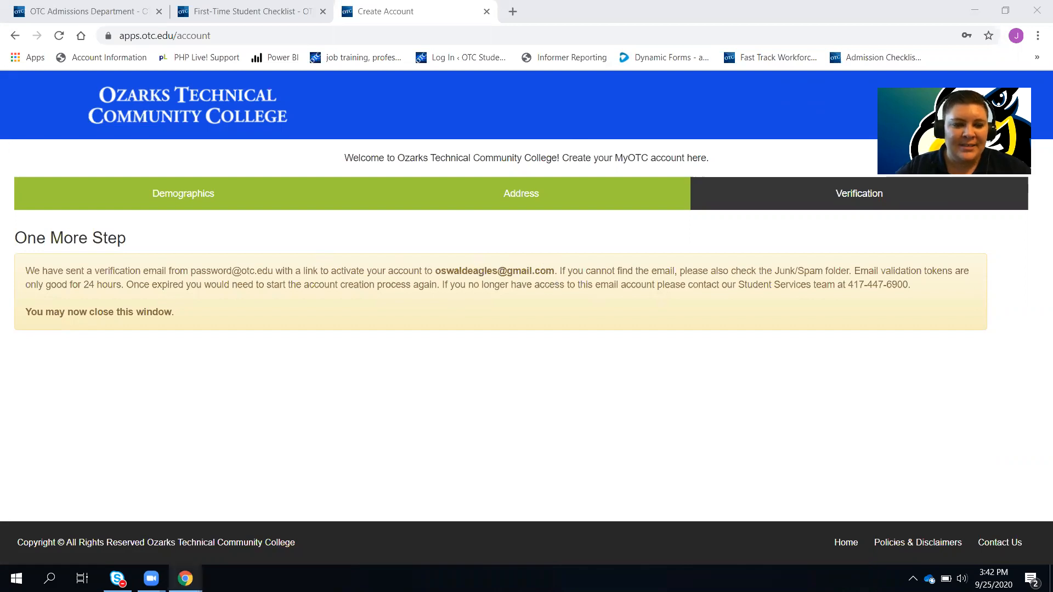
{"action": "mouse_move", "coordinate": [185, 579]}
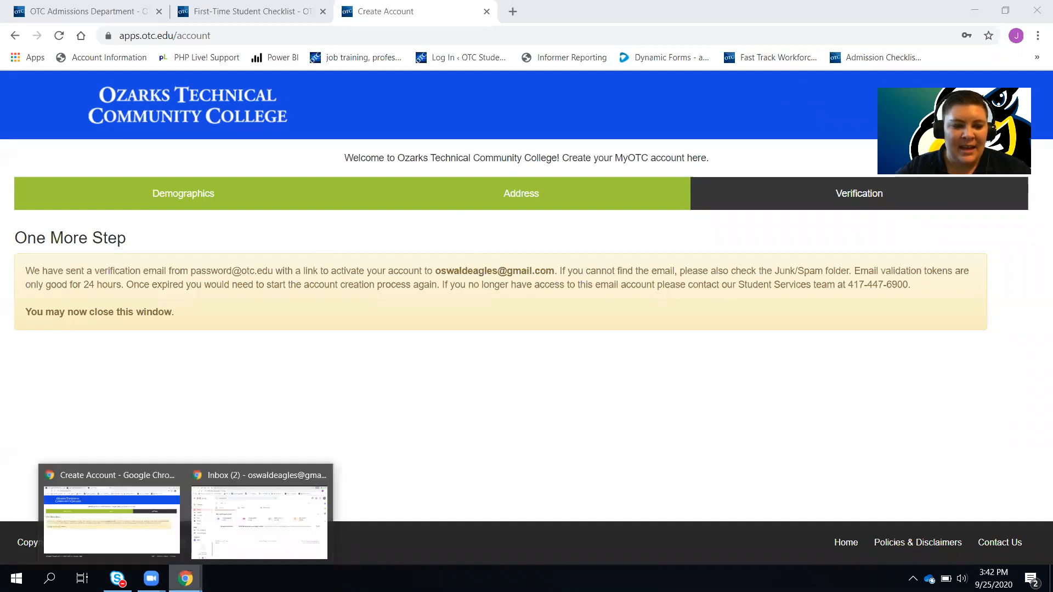
{"action": "left_click", "coordinate": [256, 527]}
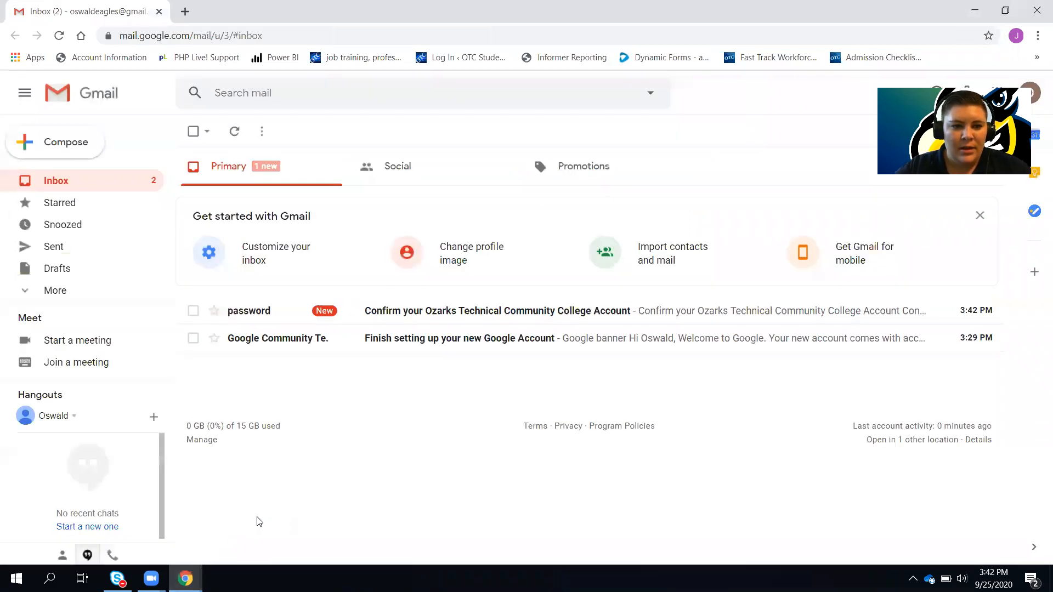
Open the OTC account confirmation email and follow its confirm-account link
{"action": "left_click", "coordinate": [451, 312]}
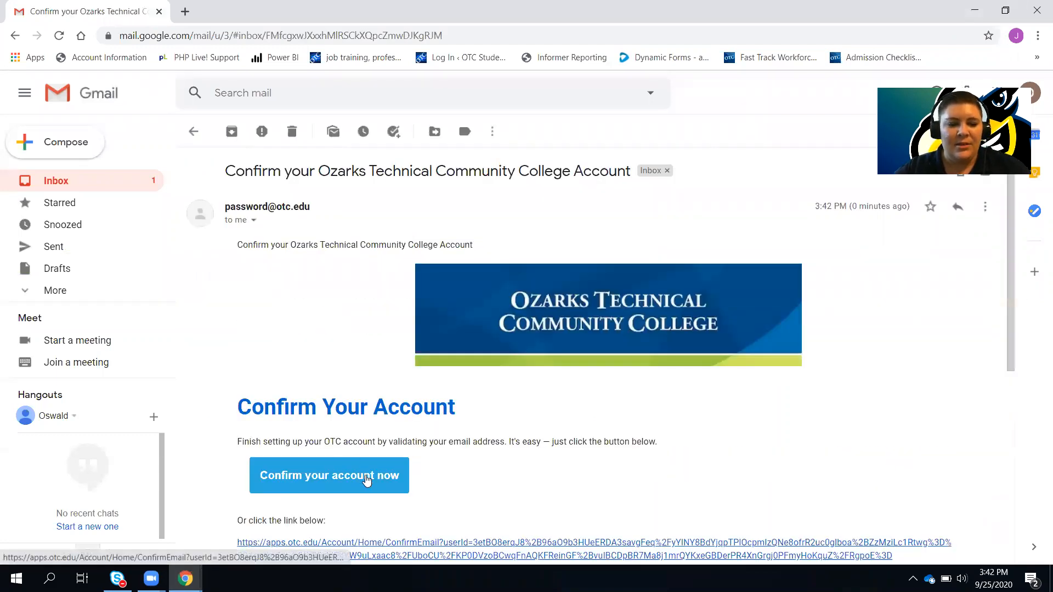
{"action": "left_click", "coordinate": [368, 478]}
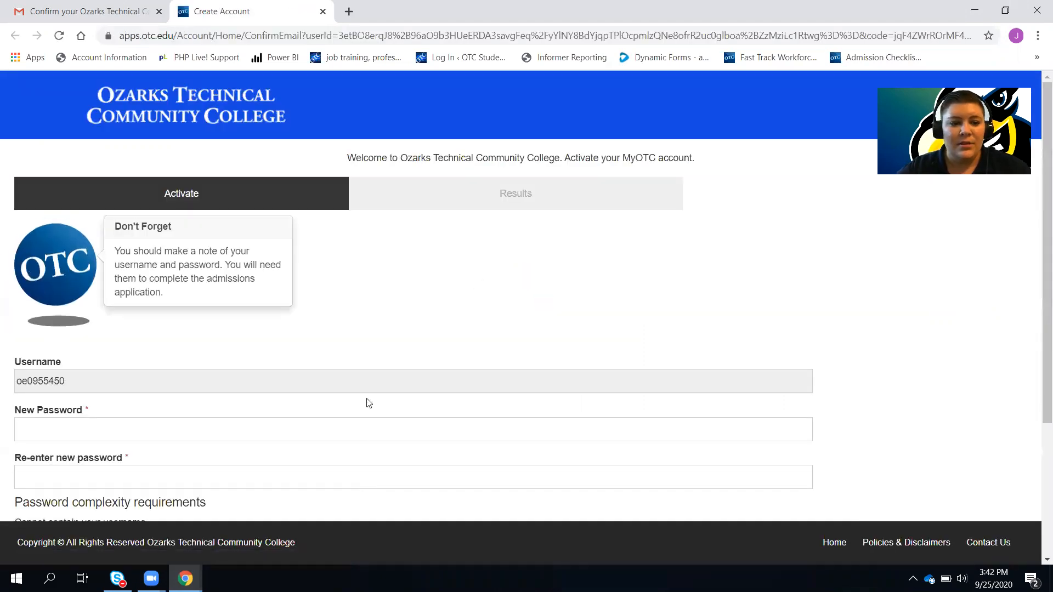
Enter the new account password twice to activate the MyOTC account
{"action": "scroll", "coordinate": [373, 402], "scroll_direction": "down", "scroll_amount": 3}
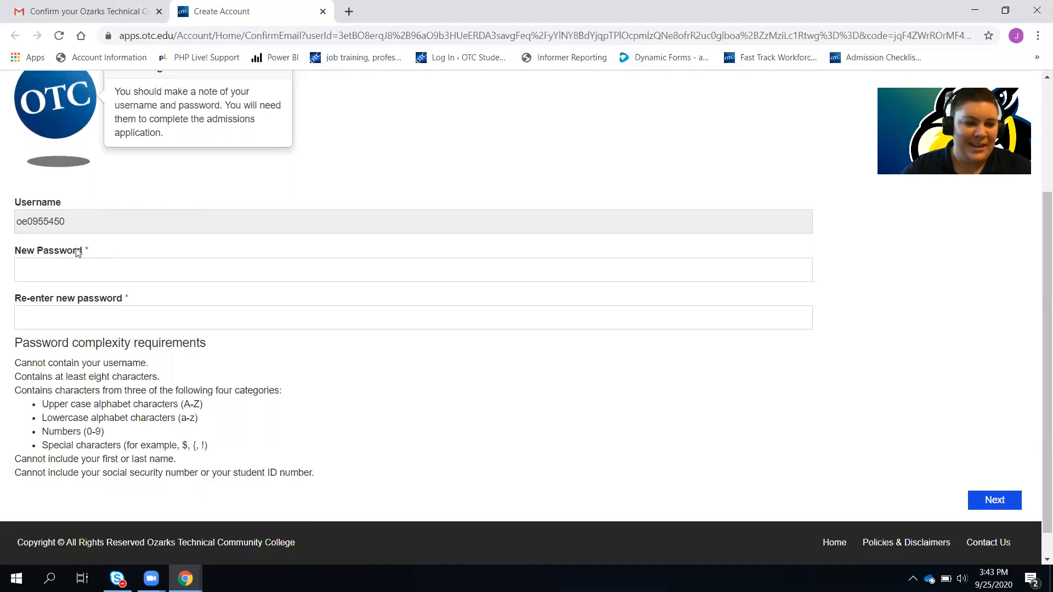
{"action": "left_click", "coordinate": [47, 267]}
{"action": "type", "text": "••••••"}
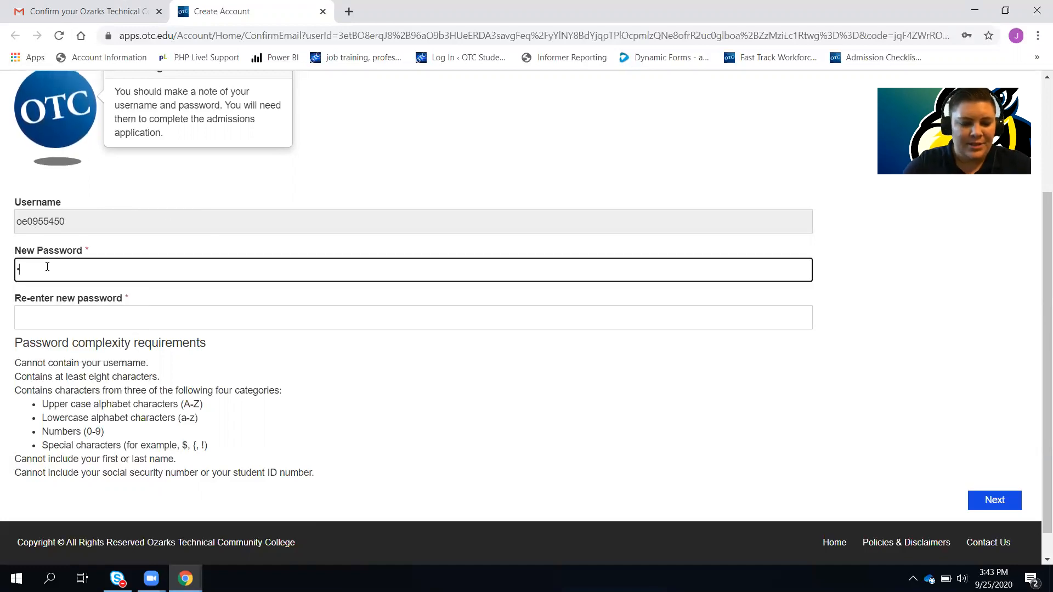
{"action": "type", "text": "••••"}
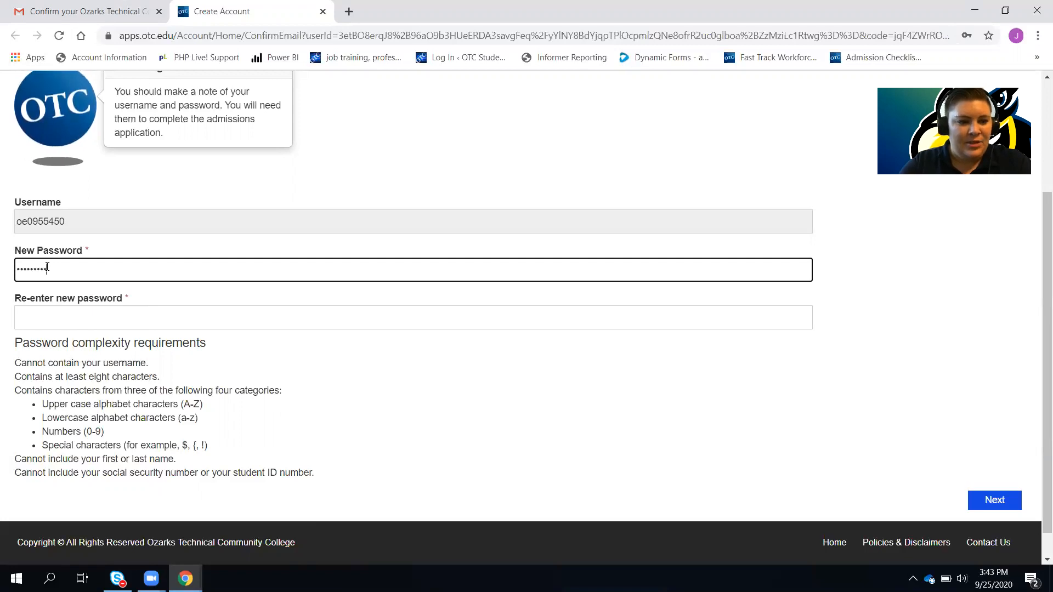
{"action": "left_click", "coordinate": [53, 316]}
{"action": "type", "text": "•••••••••"}
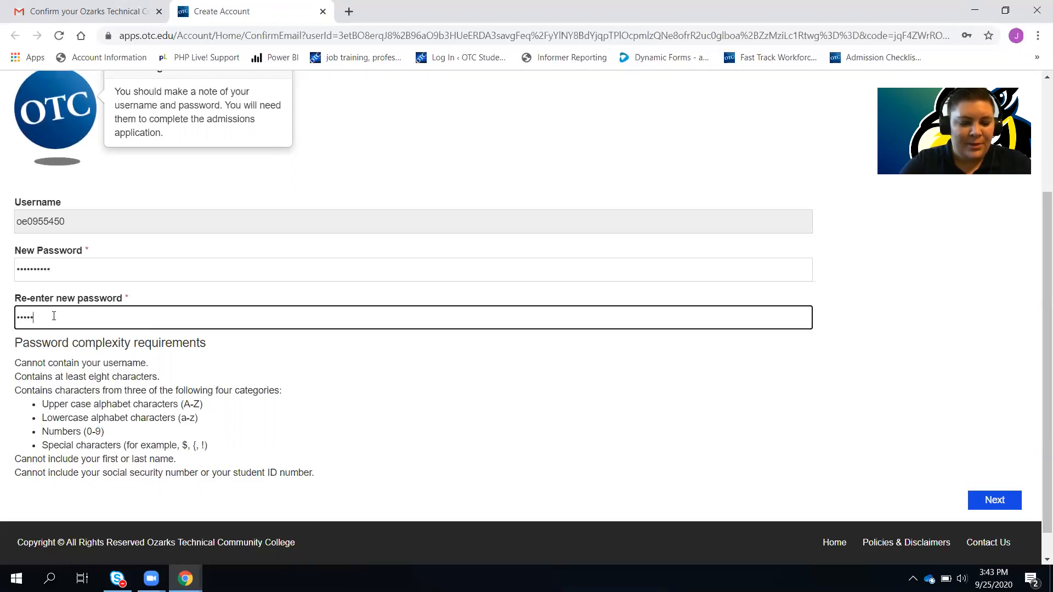
{"action": "type", "text": "•"}
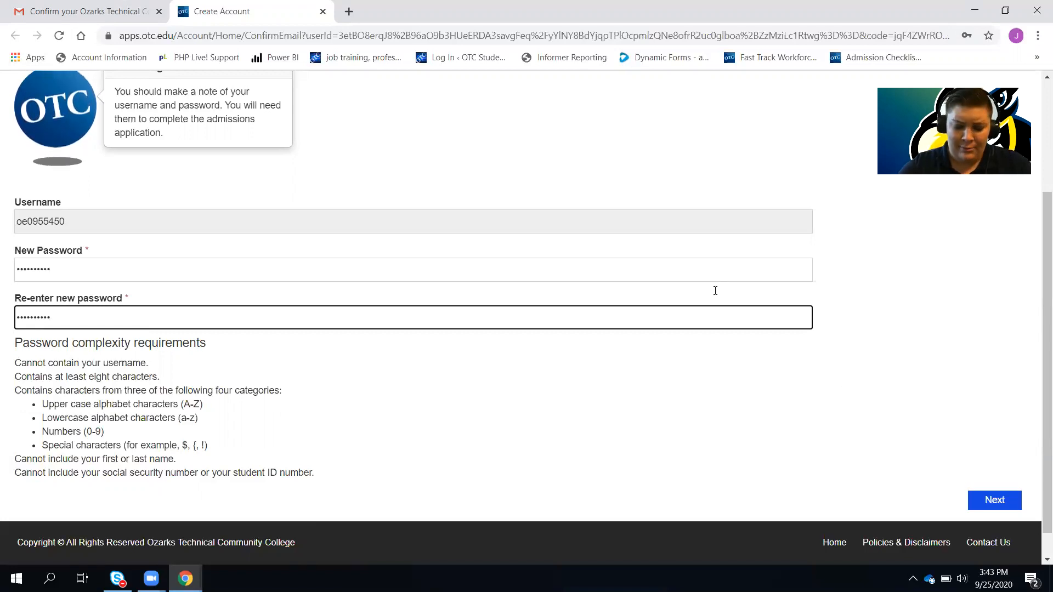
{"action": "scroll", "coordinate": [905, 412], "scroll_direction": "down", "scroll_amount": 1}
Activate the OTC account and start Step 2, the admission application
{"action": "left_click", "coordinate": [996, 469]}
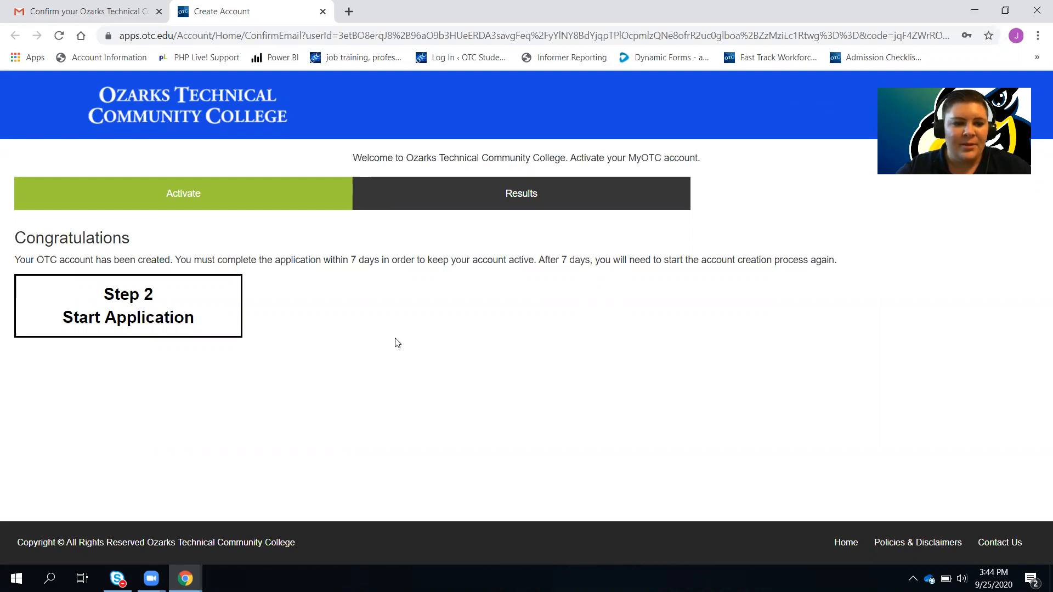
{"action": "left_click", "coordinate": [170, 317]}
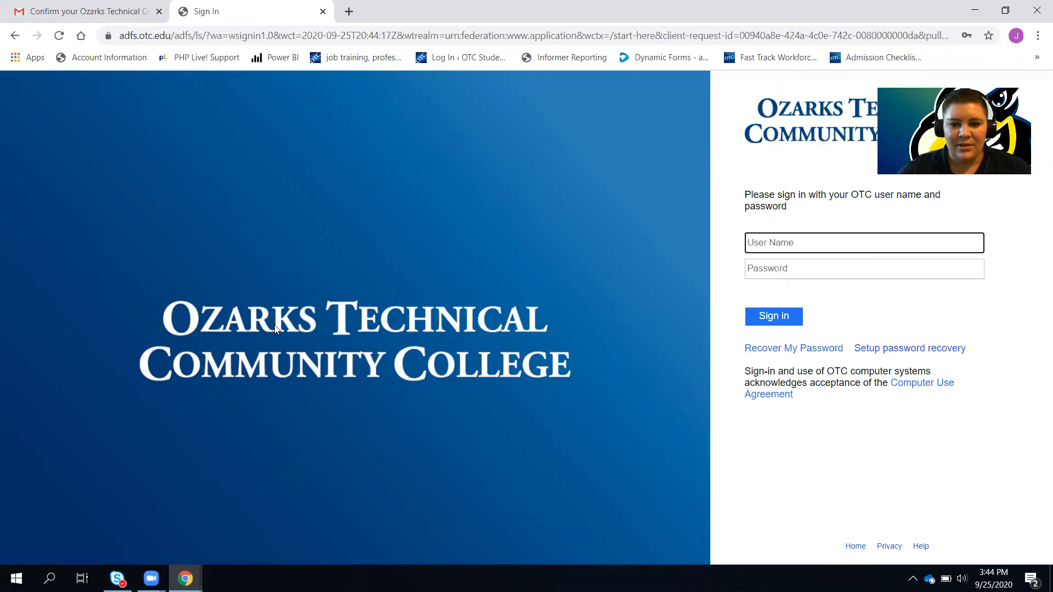
Sign in to OTC with the account user name and password
{"action": "type", "text": "o"}
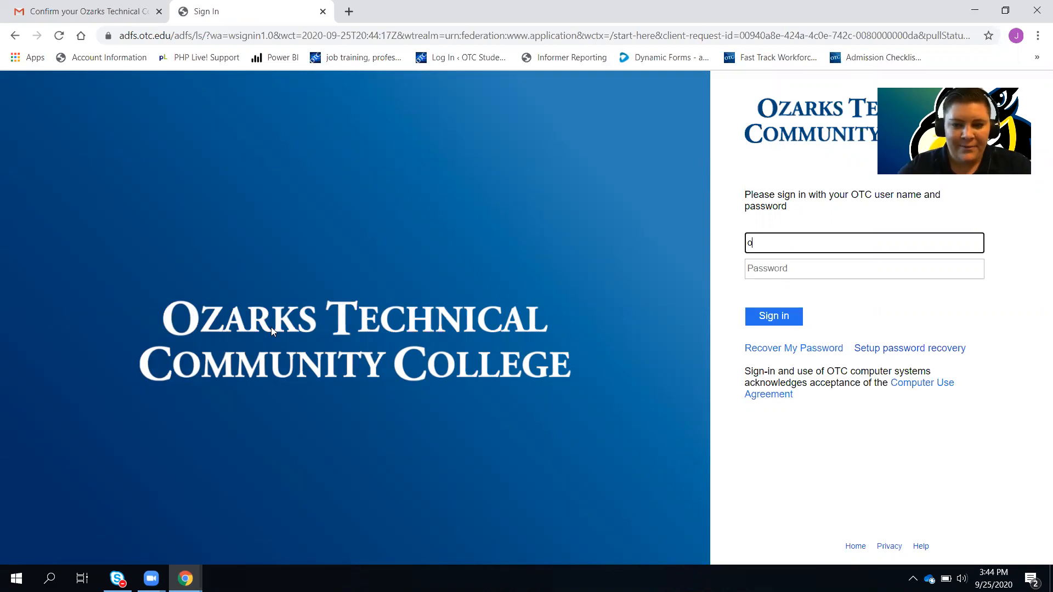
{"action": "type", "text": "e0955450"}
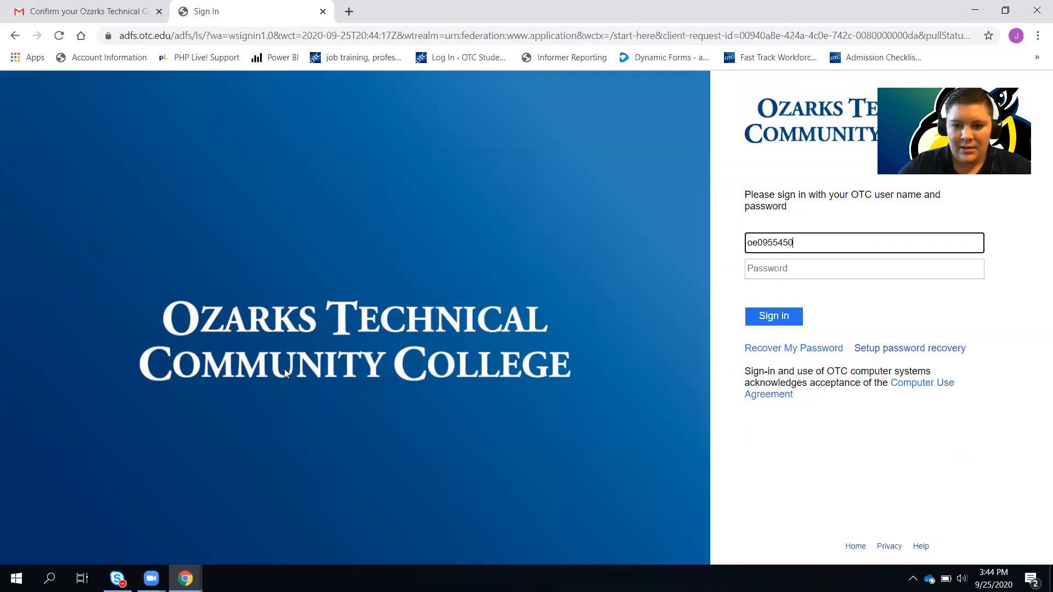
{"action": "left_click", "coordinate": [764, 268]}
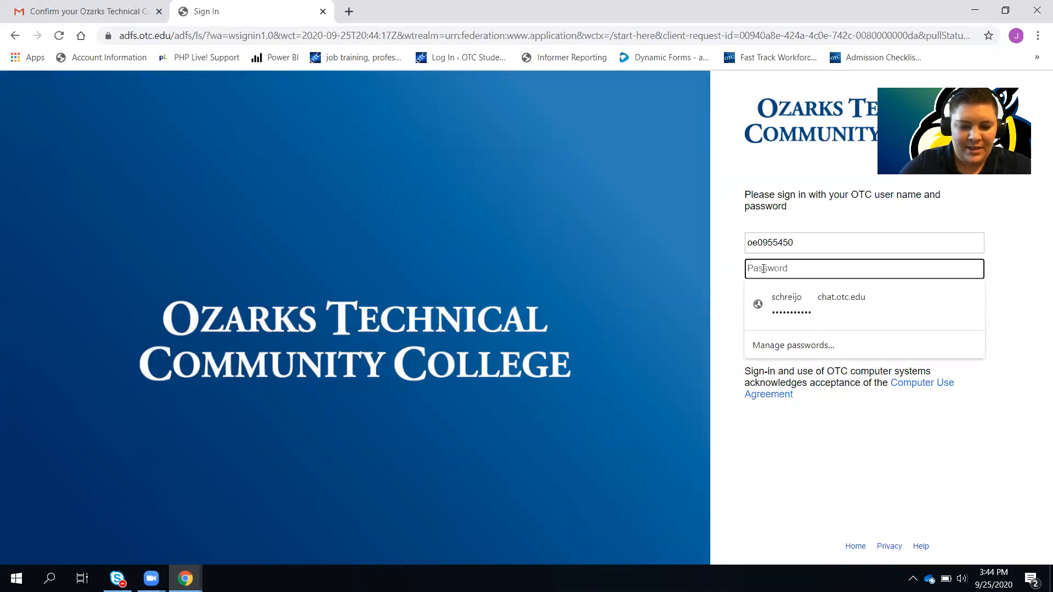
{"action": "type", "text": "••••••••••"}
{"action": "left_click", "coordinate": [797, 323]}
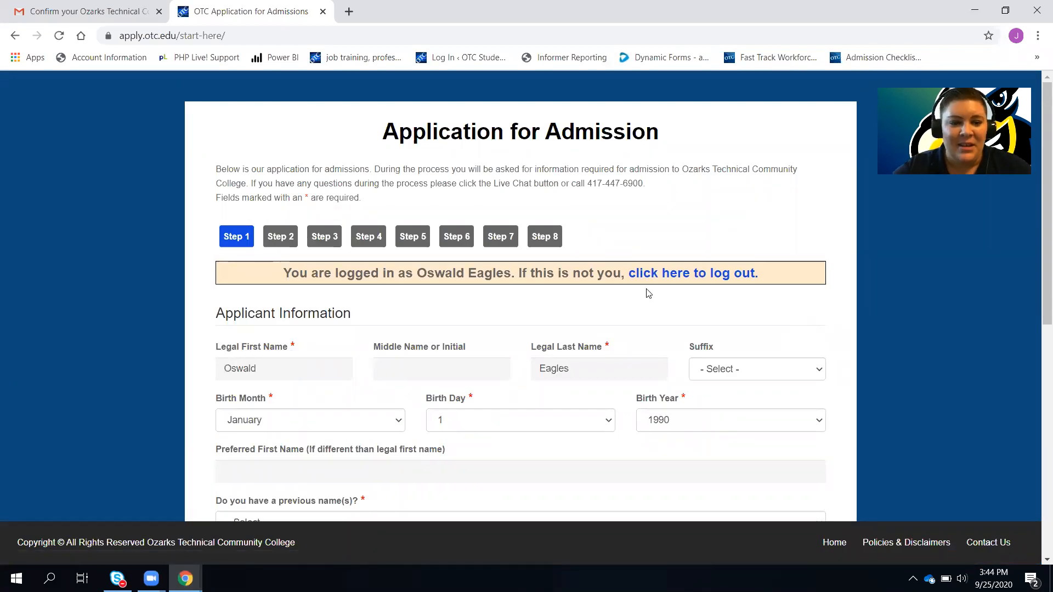
Enter 'Ozzy' as preferred first name and answer No to previous names
{"action": "scroll", "coordinate": [702, 189], "scroll_direction": "down", "scroll_amount": 3}
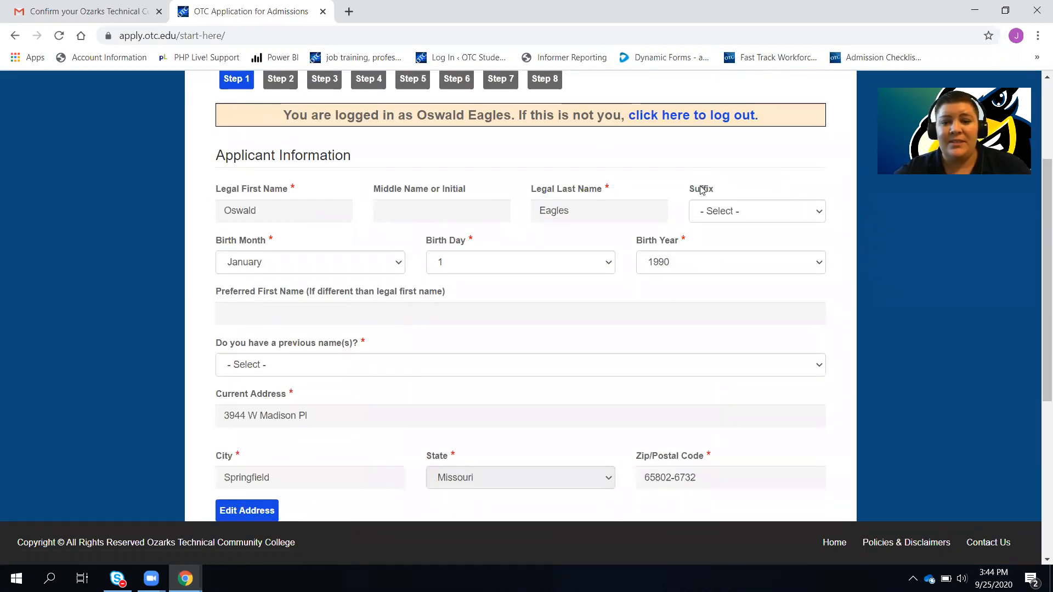
{"action": "scroll", "coordinate": [702, 189], "scroll_direction": "down", "scroll_amount": 1}
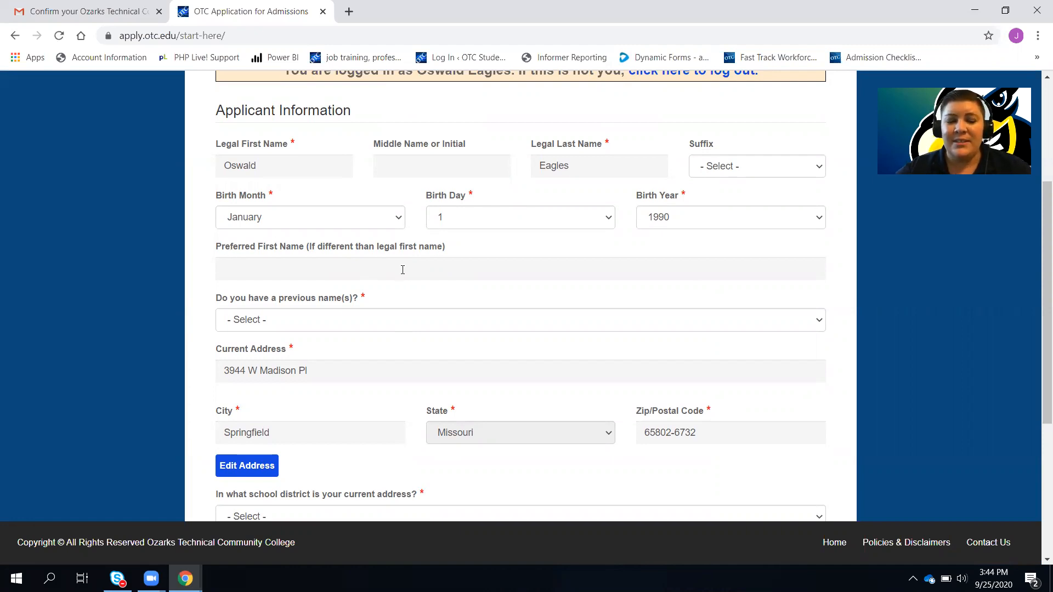
{"action": "left_click", "coordinate": [403, 270]}
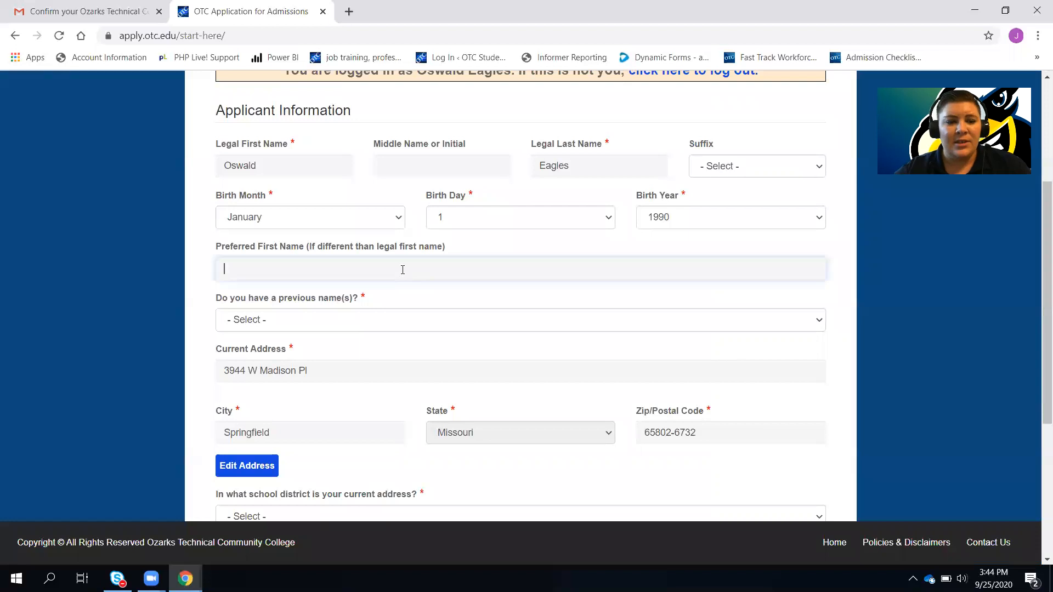
{"action": "type", "text": "Ozzy"}
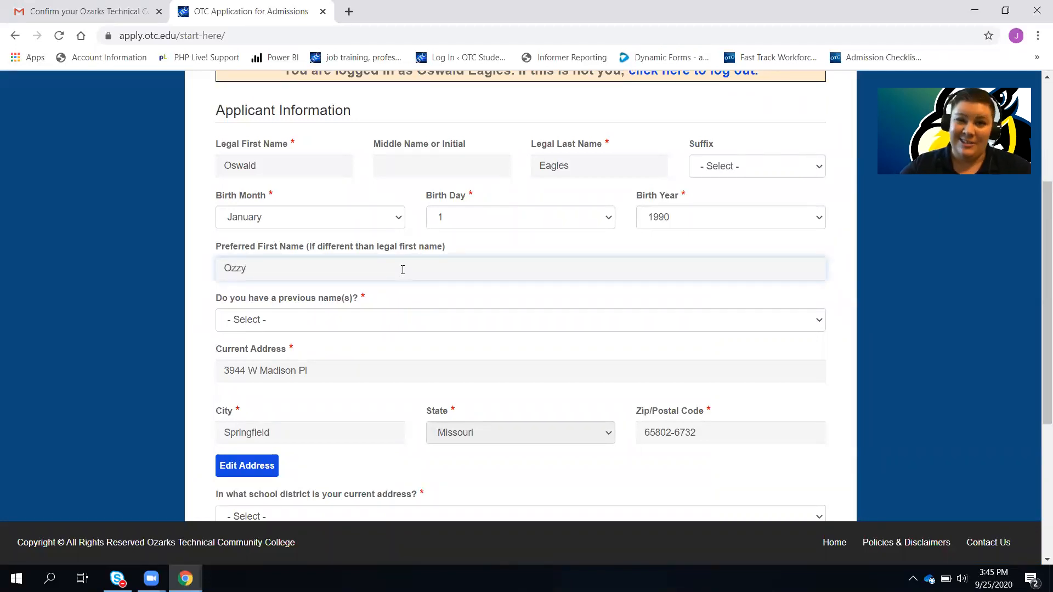
{"action": "scroll", "coordinate": [403, 270], "scroll_direction": "down", "scroll_amount": 1}
{"action": "left_click", "coordinate": [403, 272]}
{"action": "left_click", "coordinate": [333, 313]}
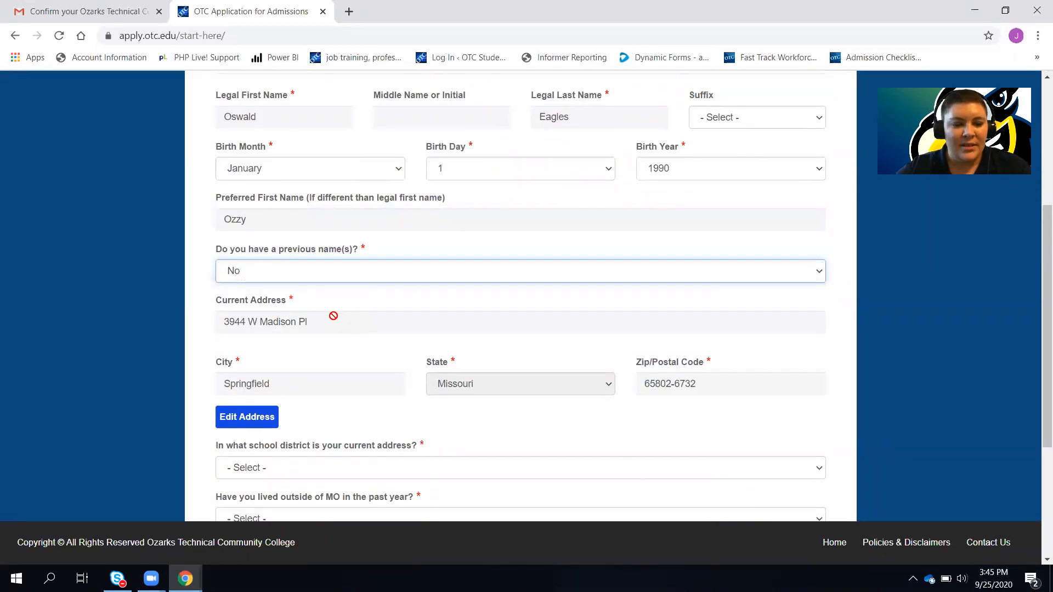
Set the school district to Willard, replacing an initial Strafford pick
{"action": "scroll", "coordinate": [333, 316], "scroll_direction": "down", "scroll_amount": 3}
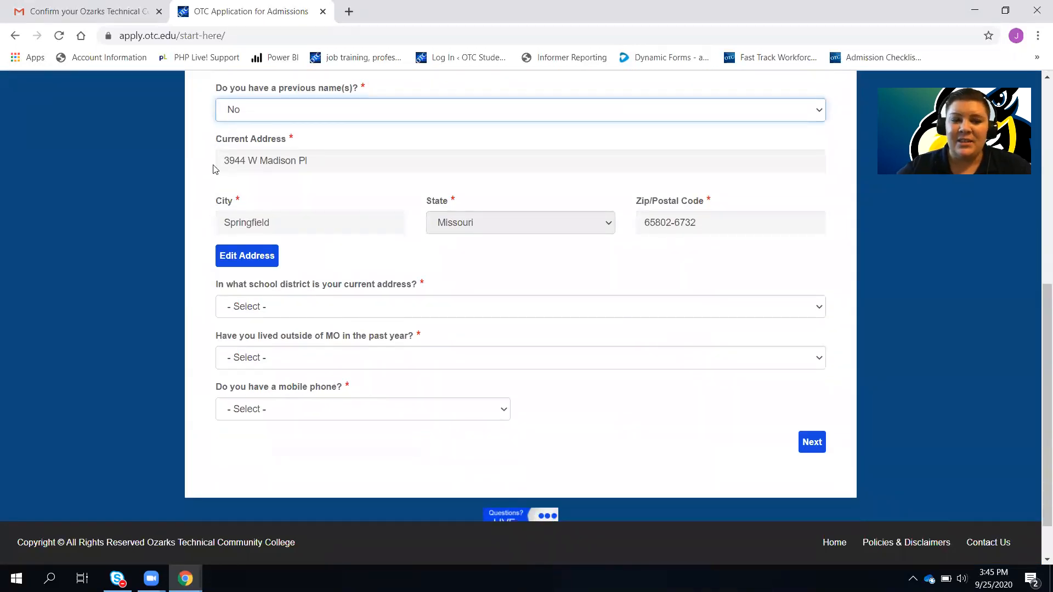
{"action": "left_click", "coordinate": [433, 305]}
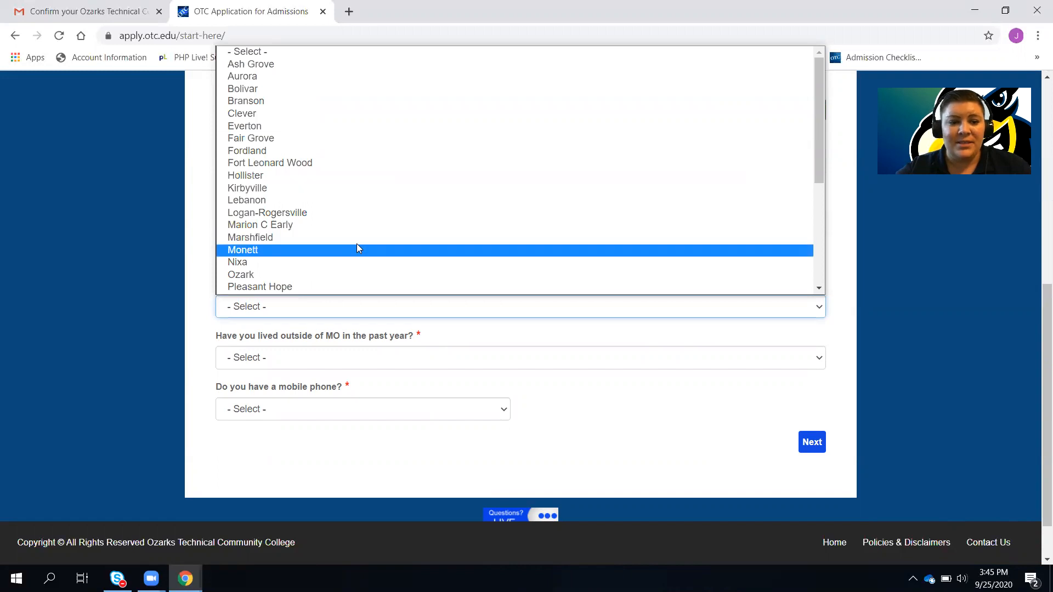
{"action": "scroll", "coordinate": [357, 248], "scroll_direction": "down", "scroll_amount": 4}
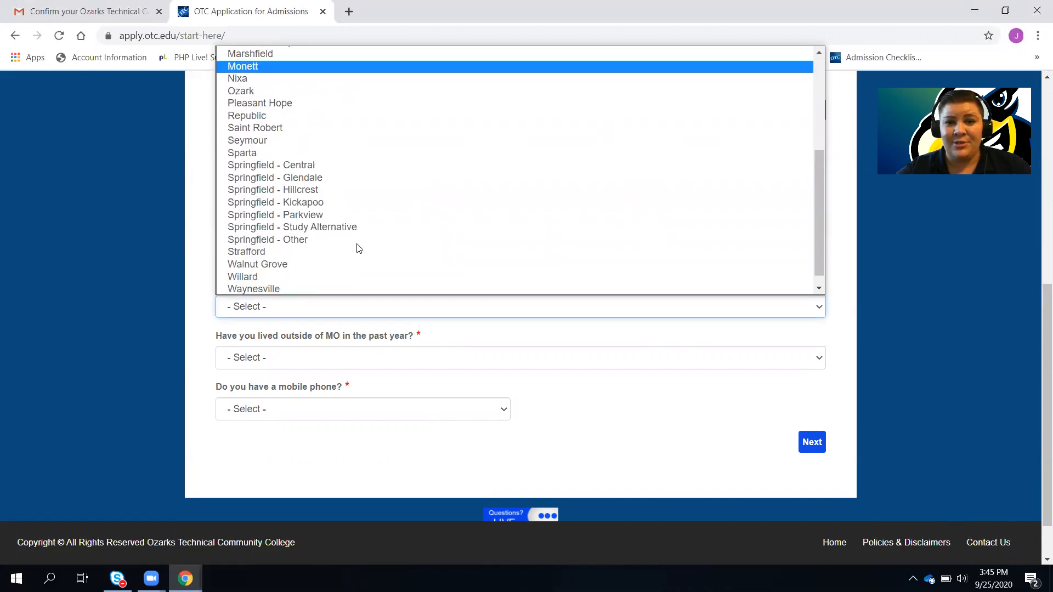
{"action": "scroll", "coordinate": [358, 248], "scroll_direction": "down", "scroll_amount": 1}
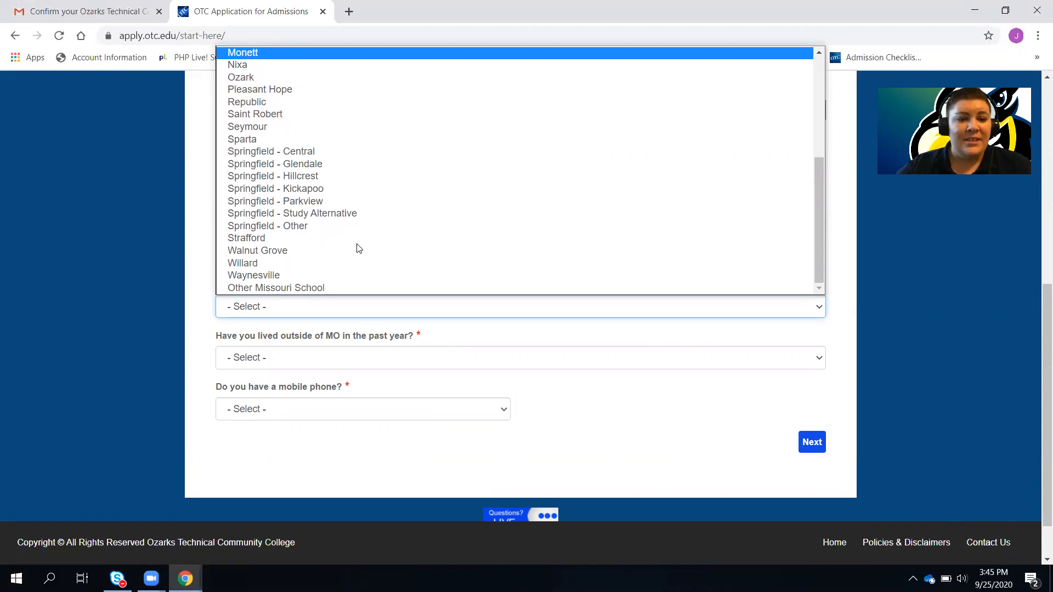
{"action": "left_click", "coordinate": [357, 244]}
{"action": "left_click", "coordinate": [332, 308]}
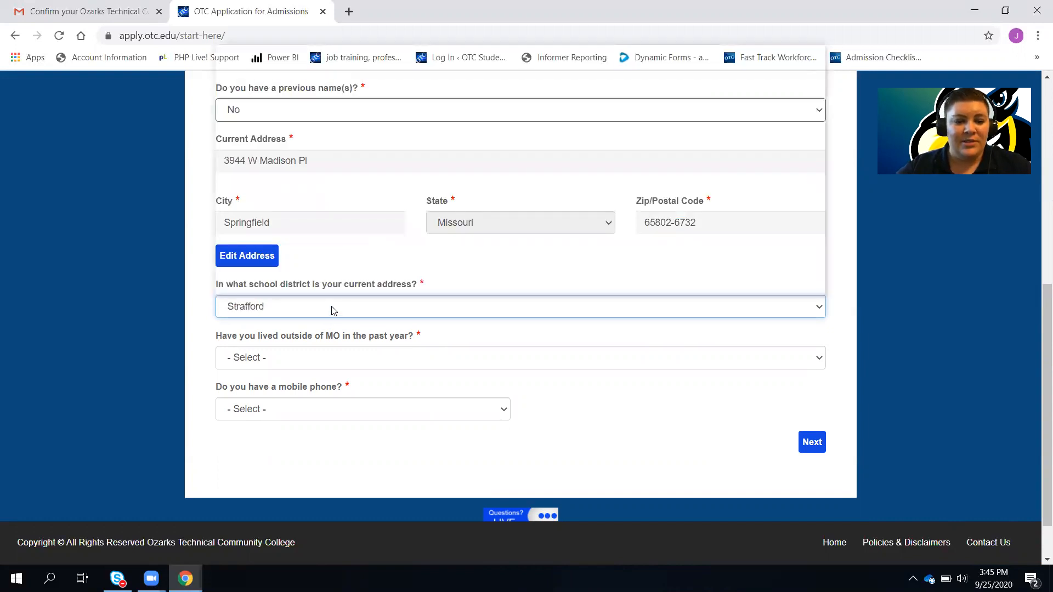
{"action": "scroll", "coordinate": [332, 207], "scroll_direction": "down", "scroll_amount": 1}
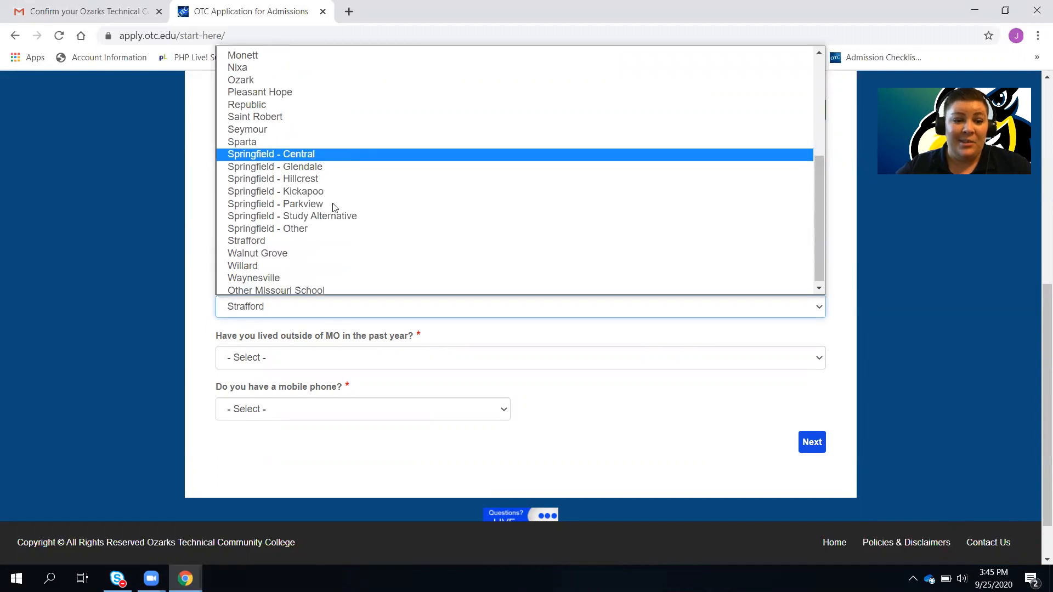
{"action": "left_click", "coordinate": [270, 263]}
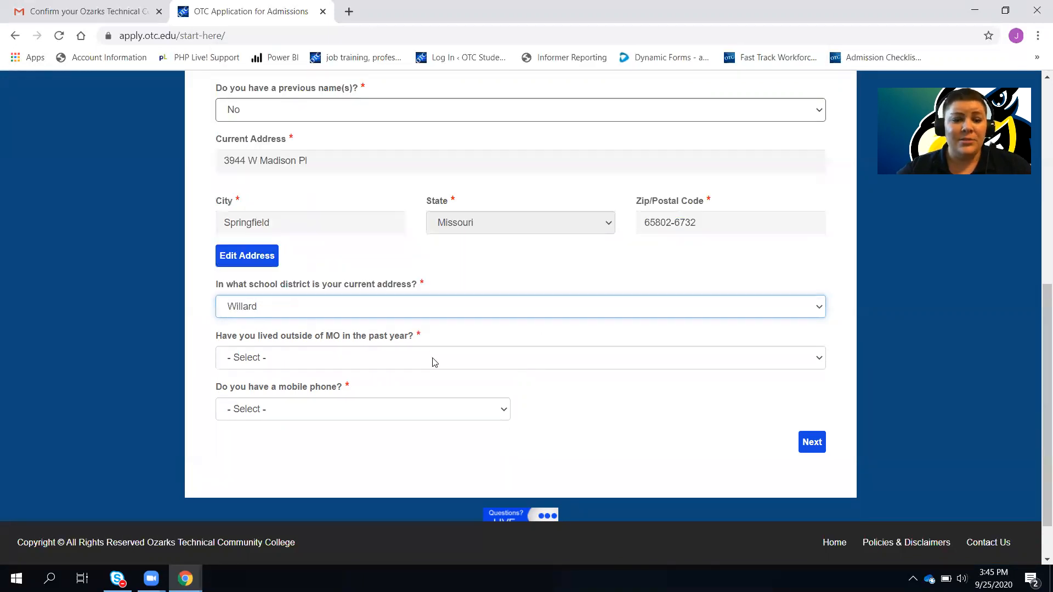
Answer No to living outside Missouri, Yes to mobile phone, enter the number, choose AT&T, and continue
{"action": "left_click", "coordinate": [400, 357]}
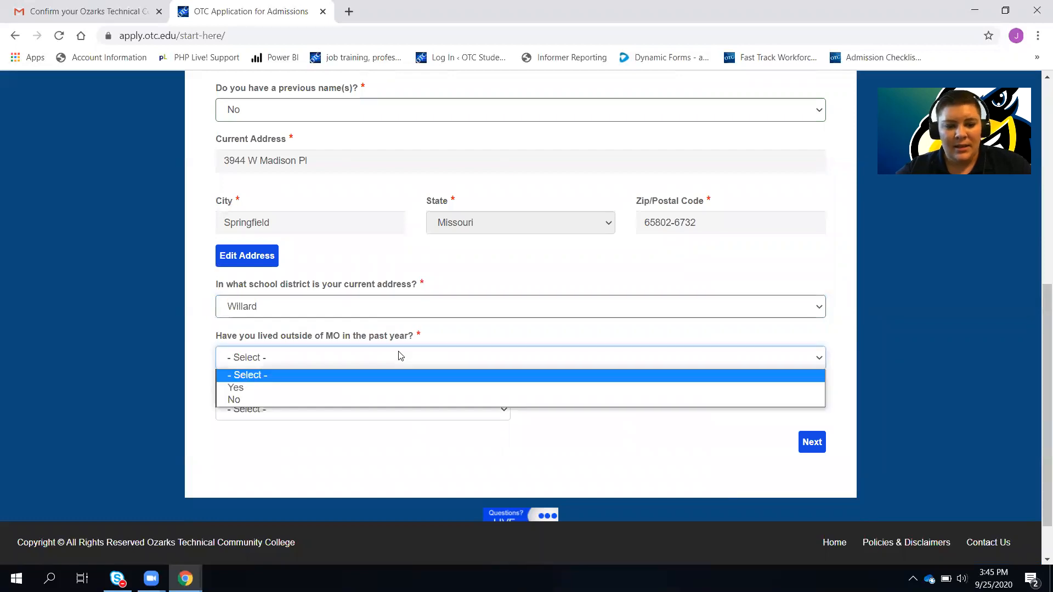
{"action": "left_click", "coordinate": [352, 399]}
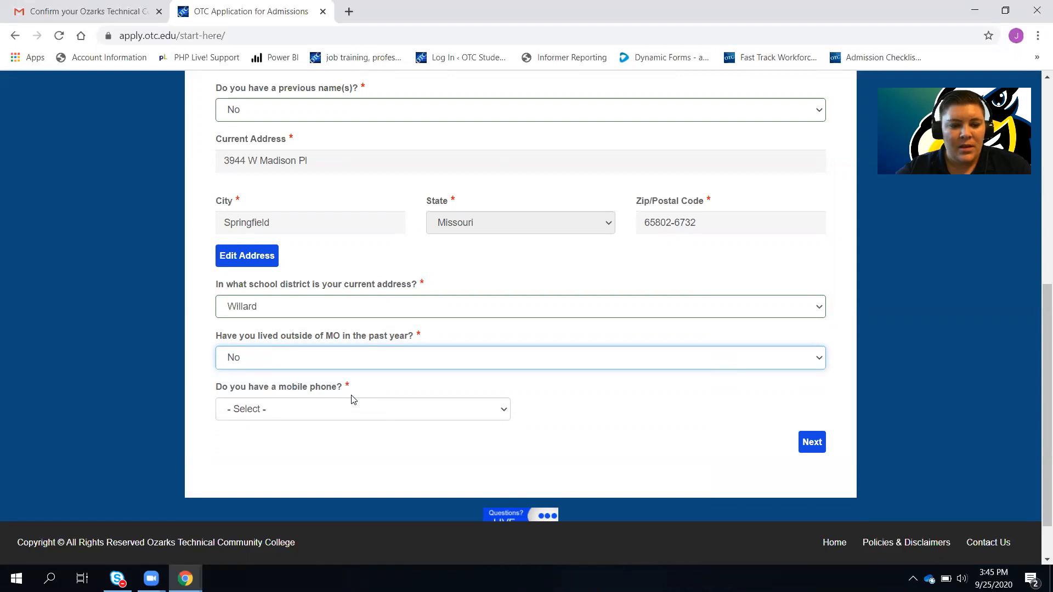
{"action": "left_click", "coordinate": [348, 412]}
{"action": "left_click", "coordinate": [293, 438]}
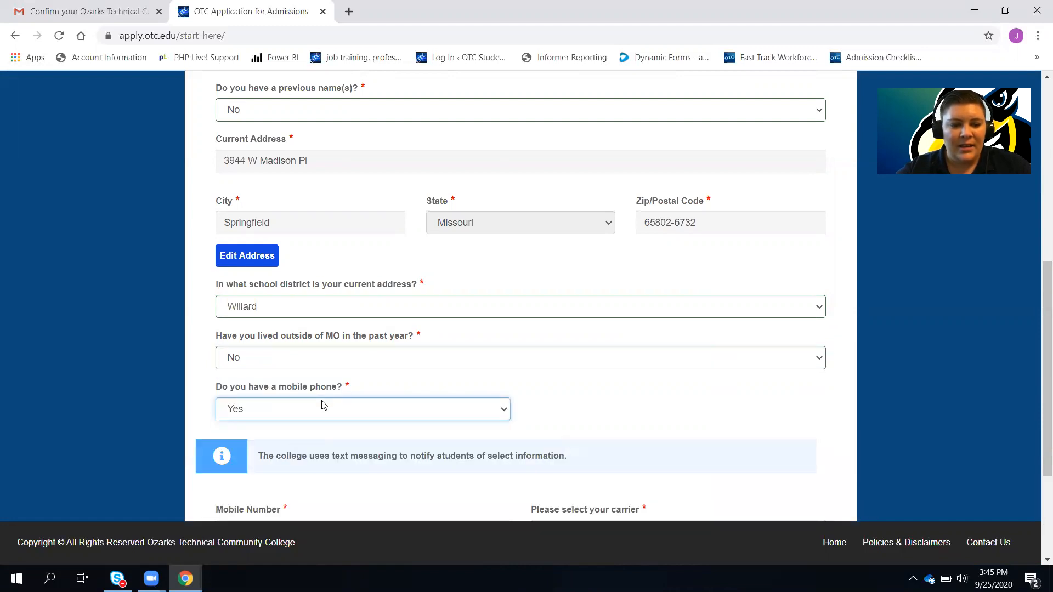
{"action": "scroll", "coordinate": [360, 451], "scroll_direction": "down", "scroll_amount": 3}
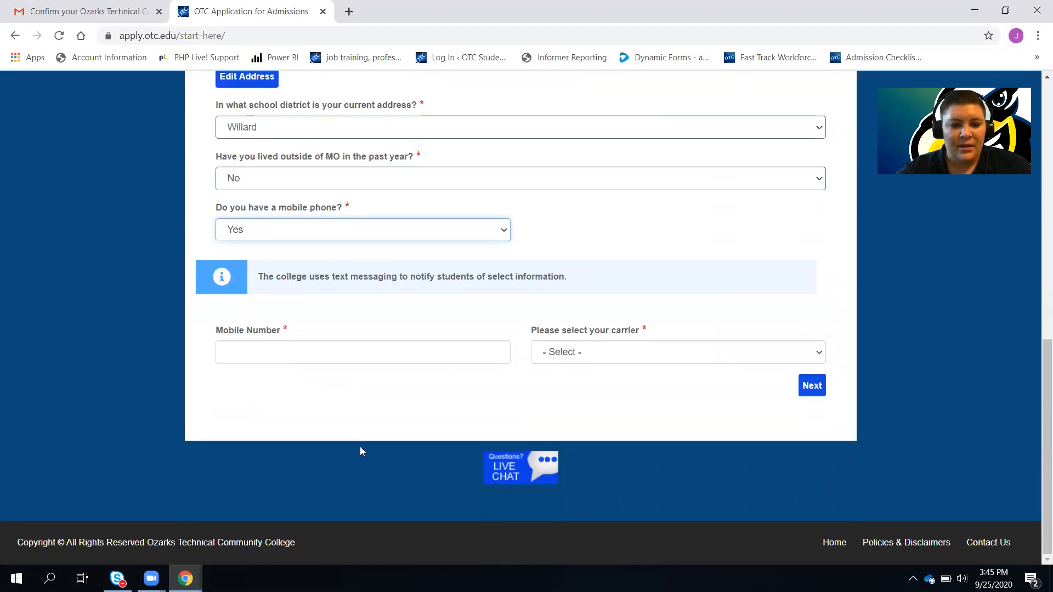
{"action": "left_click", "coordinate": [314, 355]}
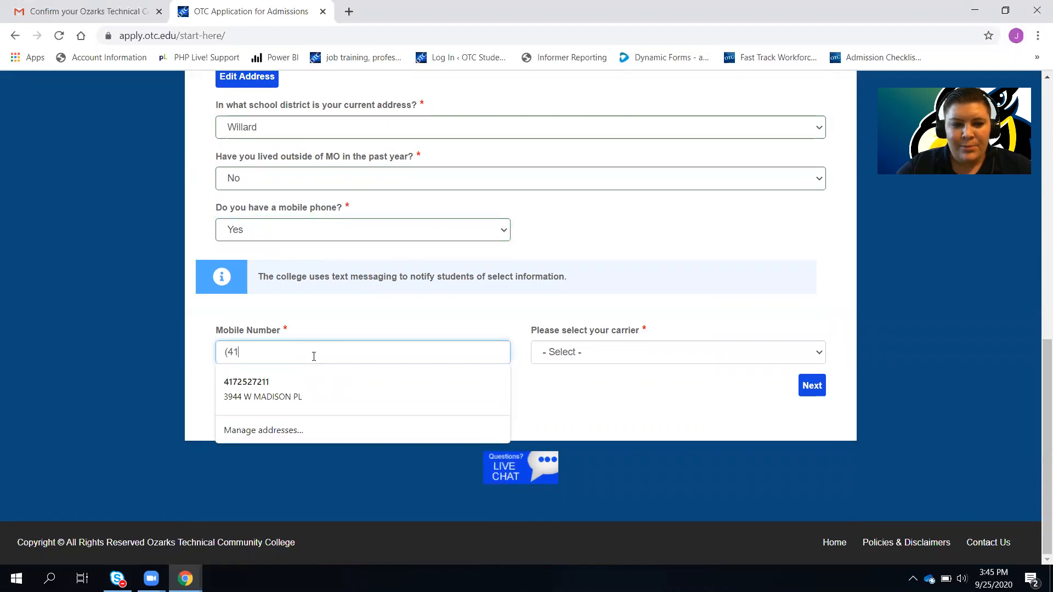
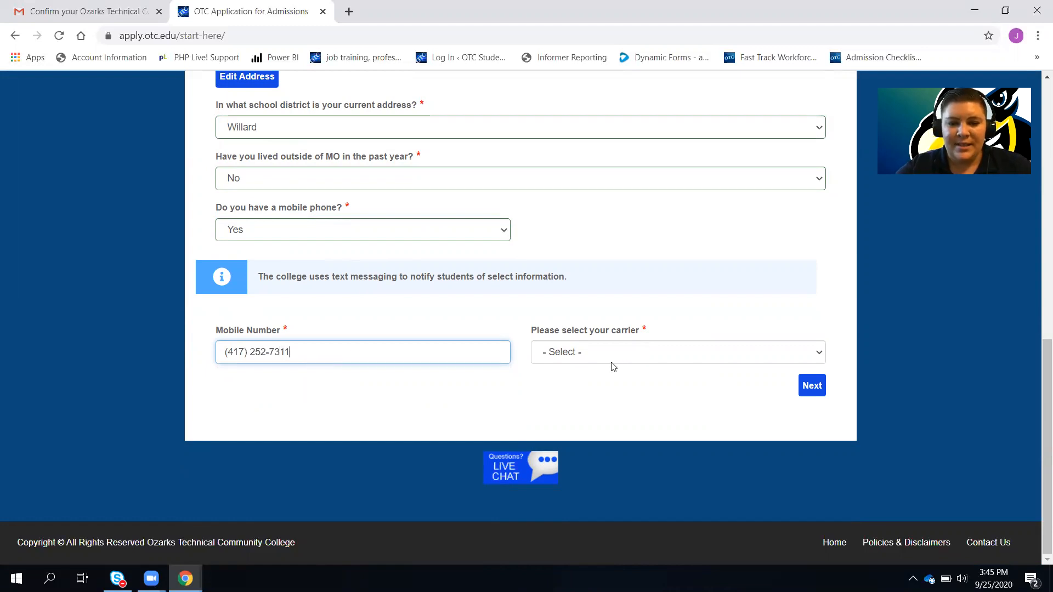
{"action": "left_click", "coordinate": [708, 358]}
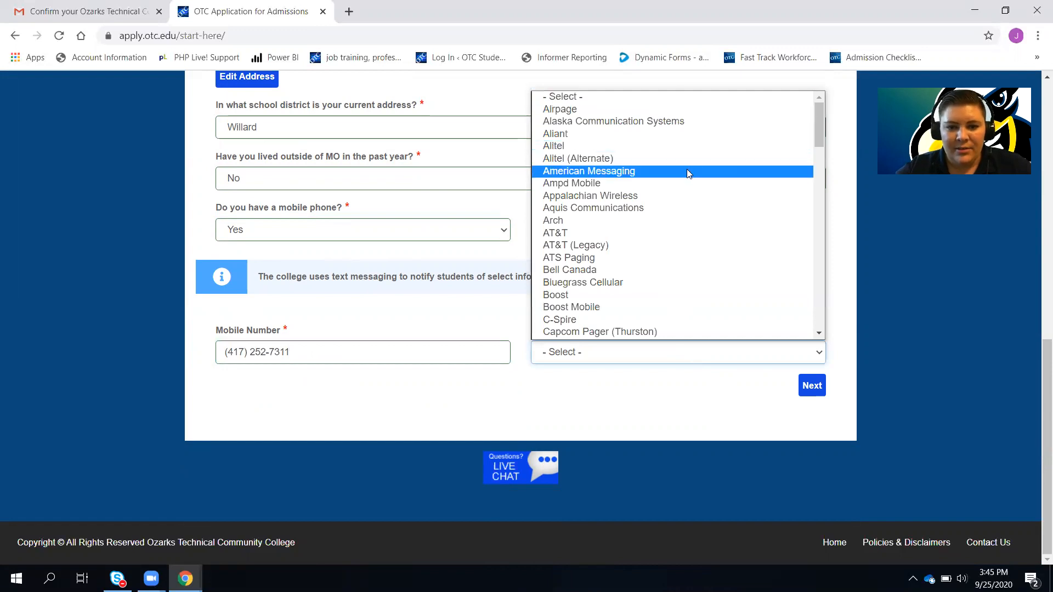
{"action": "left_click", "coordinate": [683, 232]}
{"action": "left_click", "coordinate": [813, 379]}
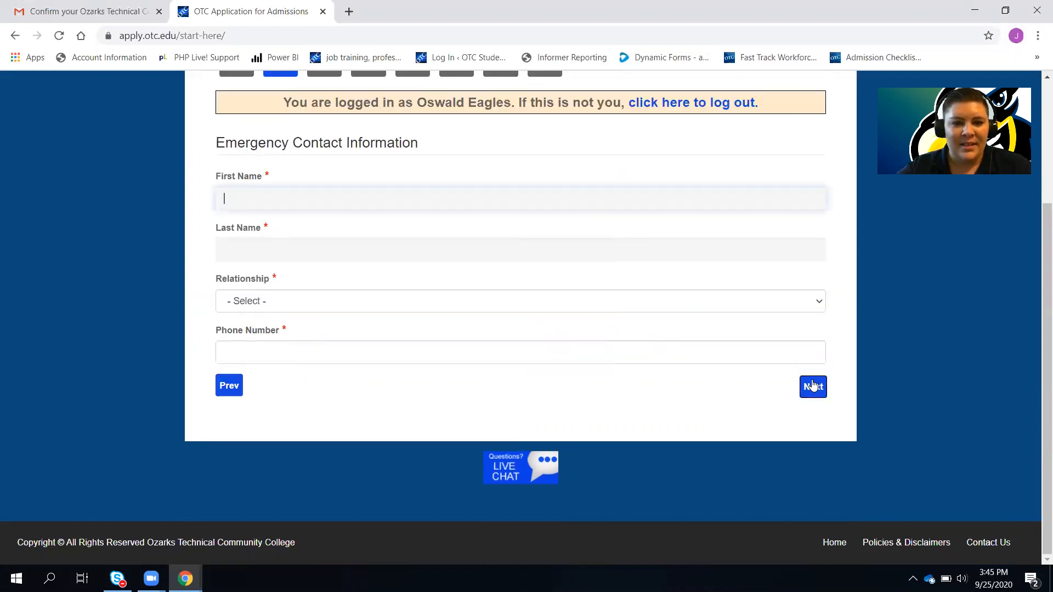
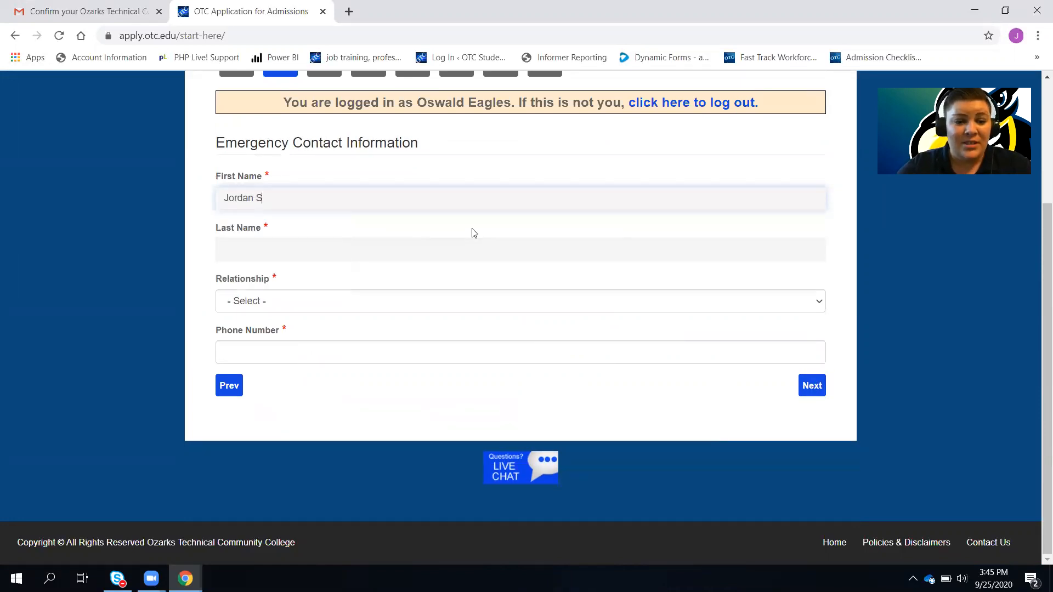
Enter the emergency contact's first and last name
{"action": "key", "text": "Tab"}
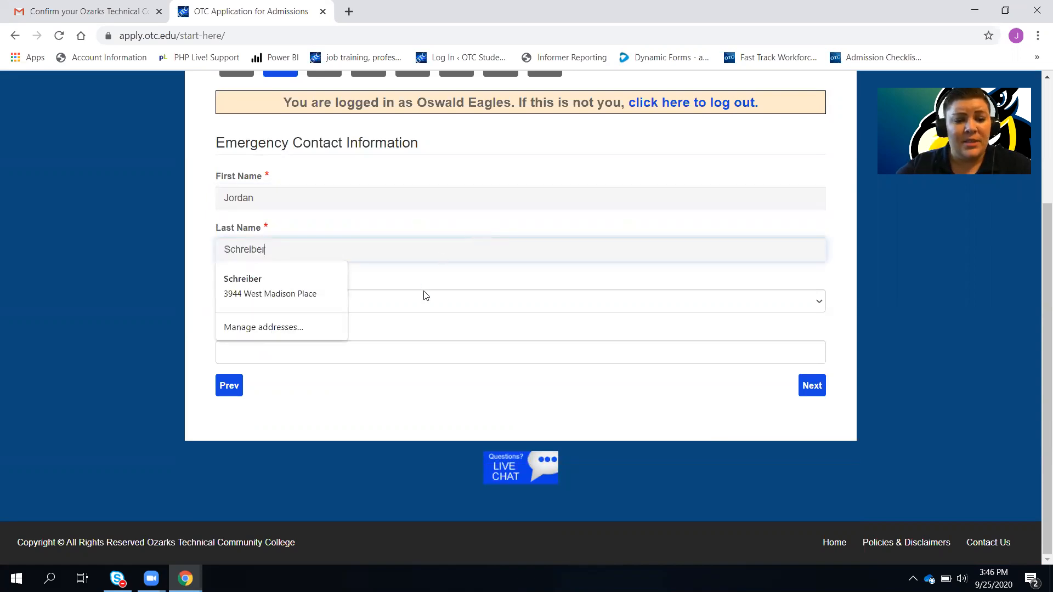
{"action": "left_click", "coordinate": [473, 286]}
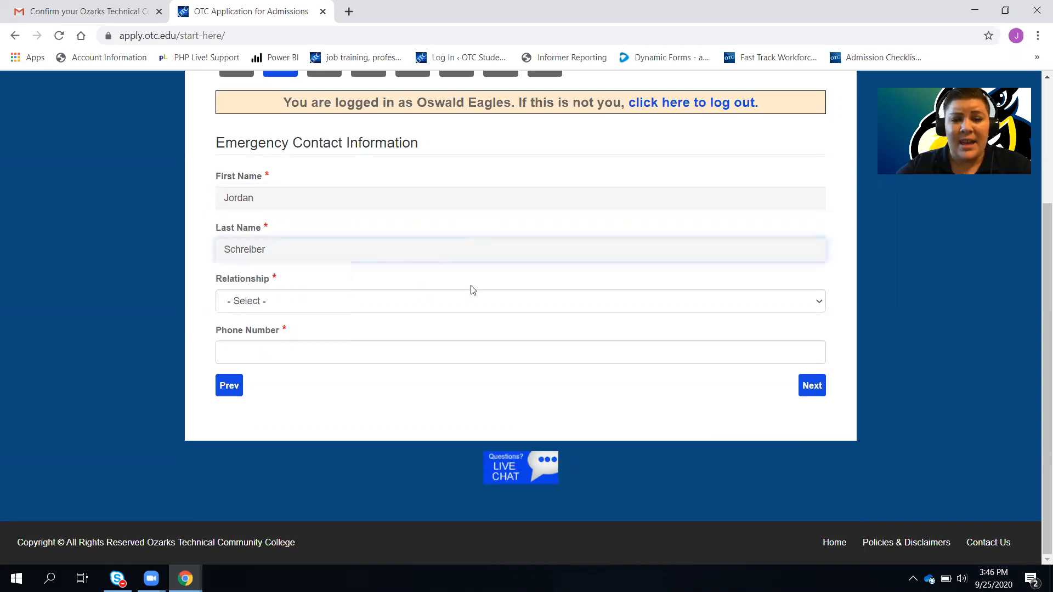
Set the contact's relationship to Parent or Guardian, enter their phone number, and continue
{"action": "left_click", "coordinate": [413, 306]}
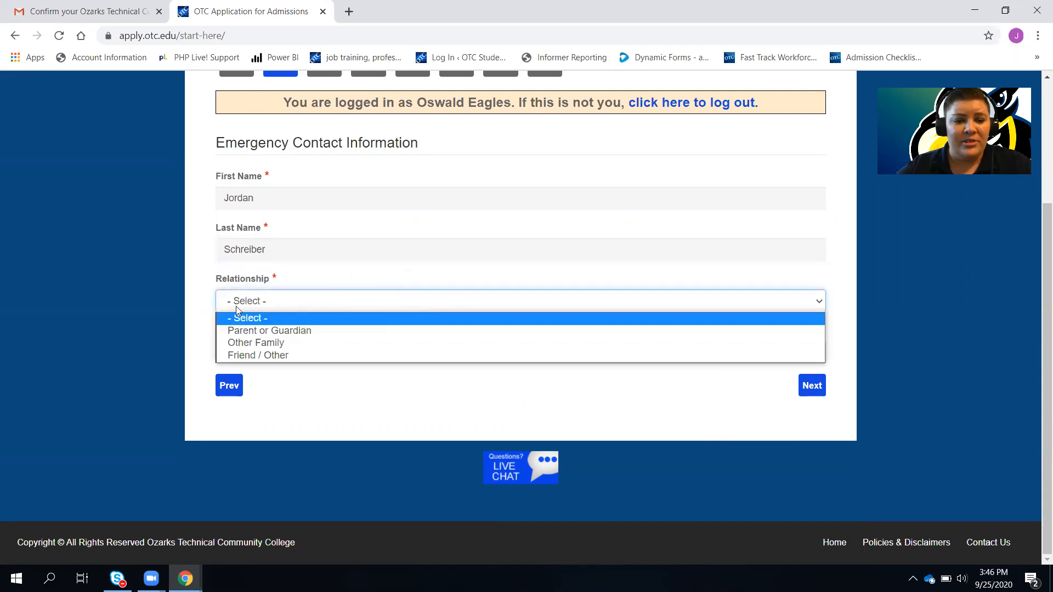
{"action": "left_click", "coordinate": [308, 330]}
{"action": "left_click", "coordinate": [295, 344]}
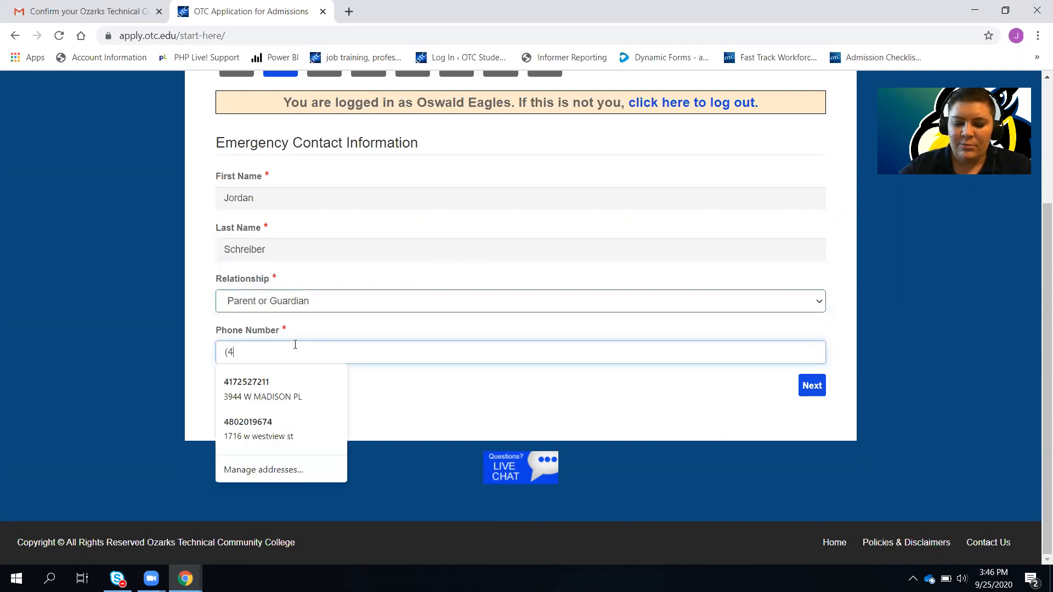
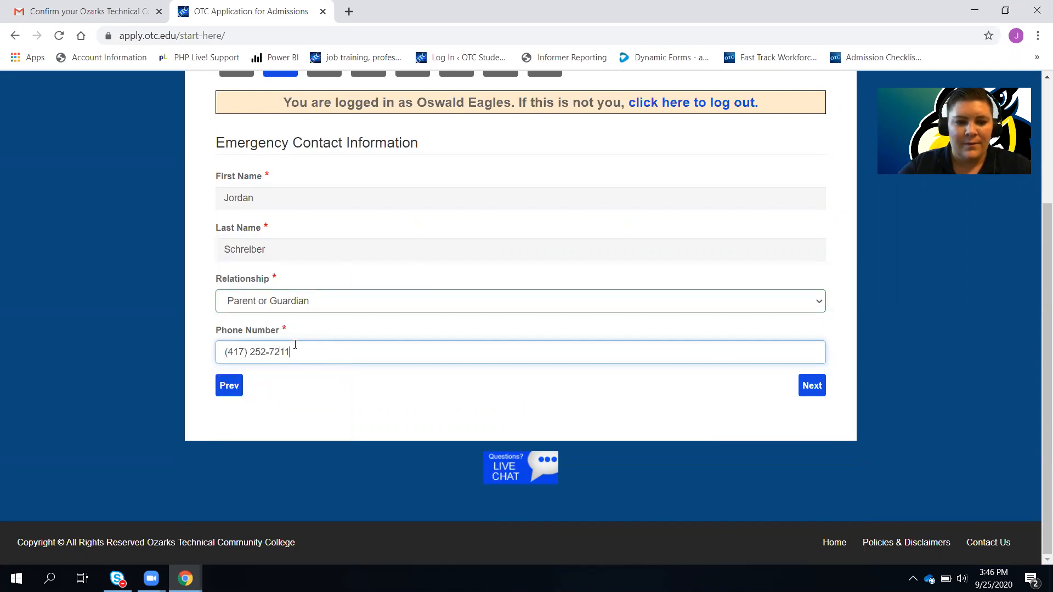
{"action": "left_click", "coordinate": [820, 386]}
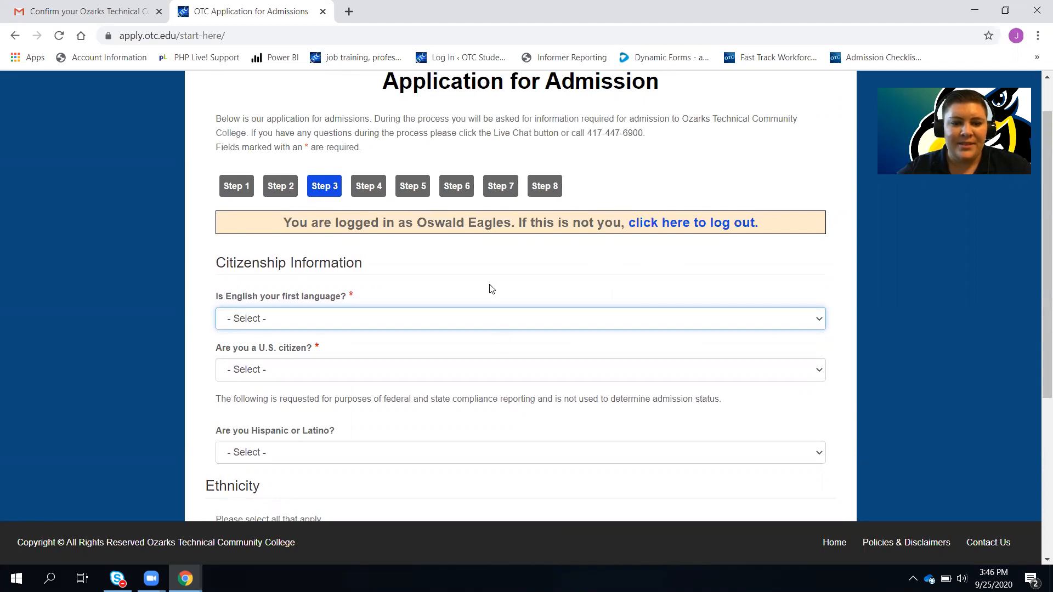
Answer Yes to English as first language and Yes to U.S. citizen
{"action": "scroll", "coordinate": [491, 288], "scroll_direction": "down", "scroll_amount": 3}
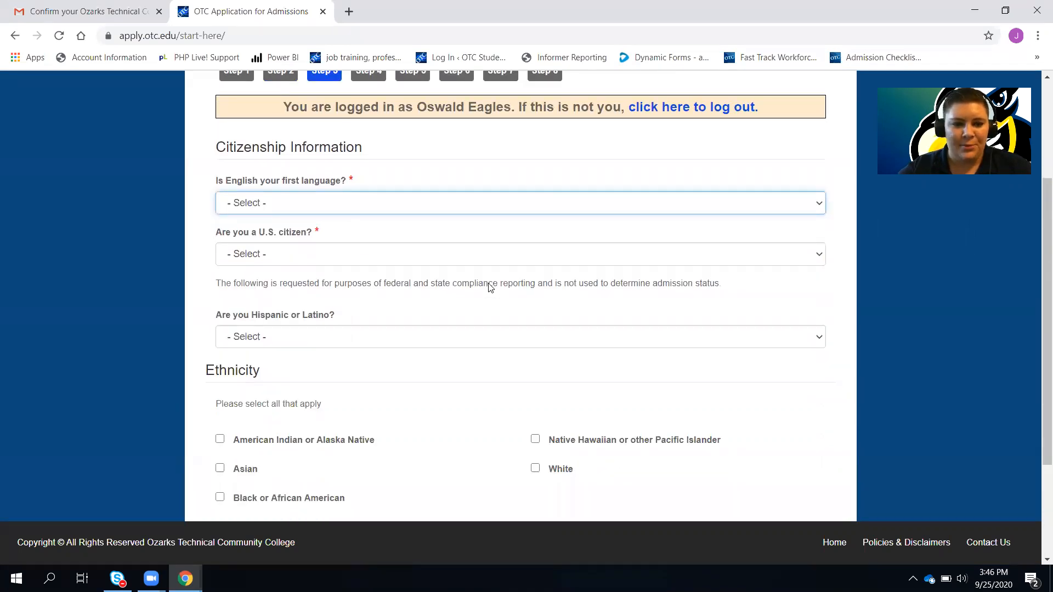
{"action": "scroll", "coordinate": [491, 288], "scroll_direction": "up", "scroll_amount": 3}
{"action": "scroll", "coordinate": [491, 288], "scroll_direction": "down", "scroll_amount": 3}
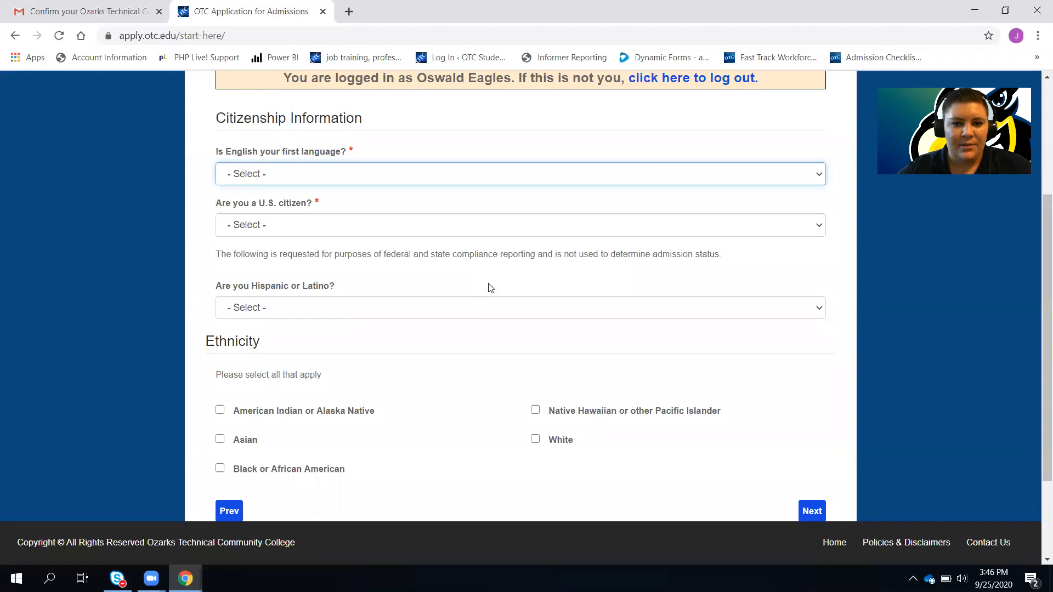
{"action": "left_click", "coordinate": [447, 183]}
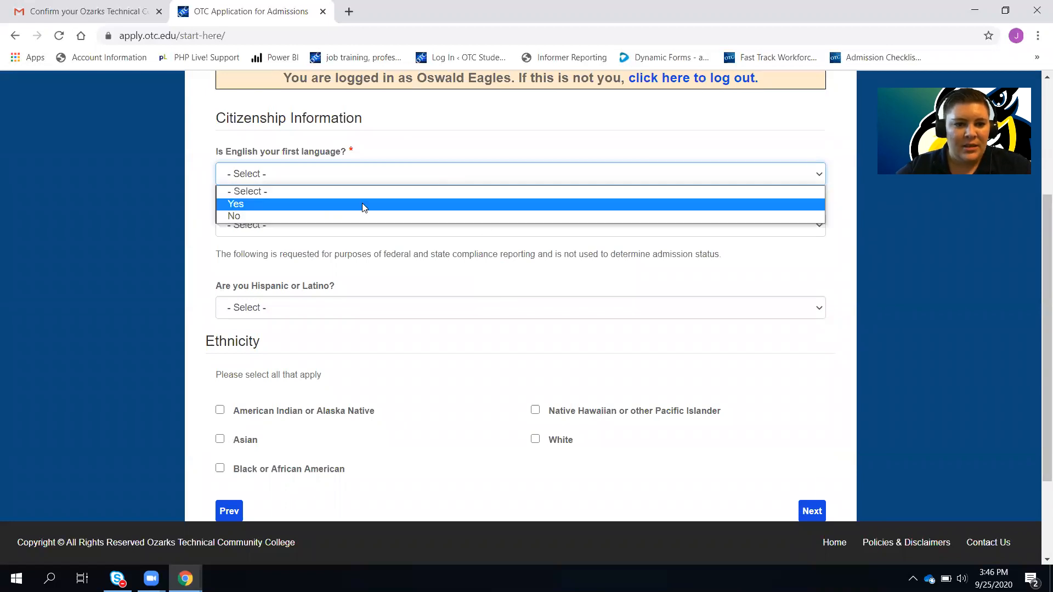
{"action": "left_click", "coordinate": [362, 205]}
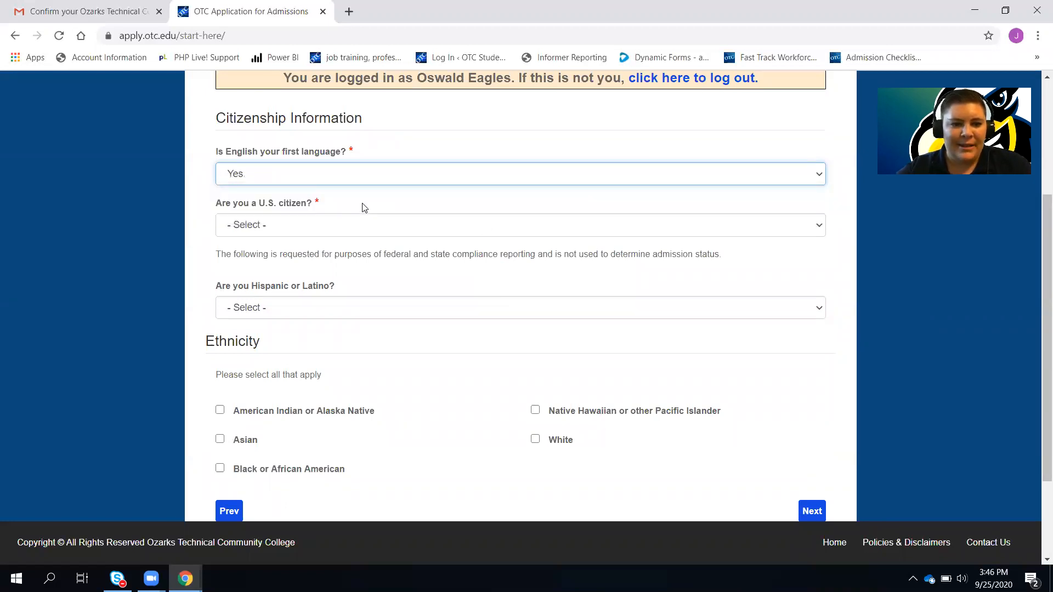
{"action": "left_click", "coordinate": [339, 231]}
{"action": "left_click", "coordinate": [313, 252]}
Answer No to Hispanic or Latino, check White ethnicity, and advance to Step 4
{"action": "scroll", "coordinate": [314, 253], "scroll_direction": "down", "scroll_amount": 2}
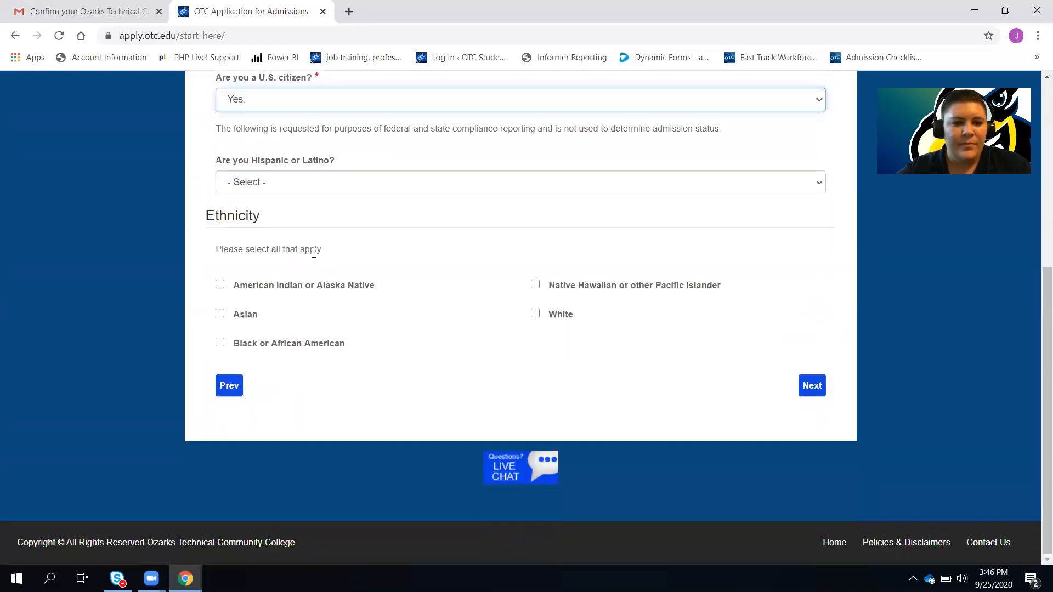
{"action": "left_click", "coordinate": [322, 188]}
{"action": "left_click", "coordinate": [321, 224]}
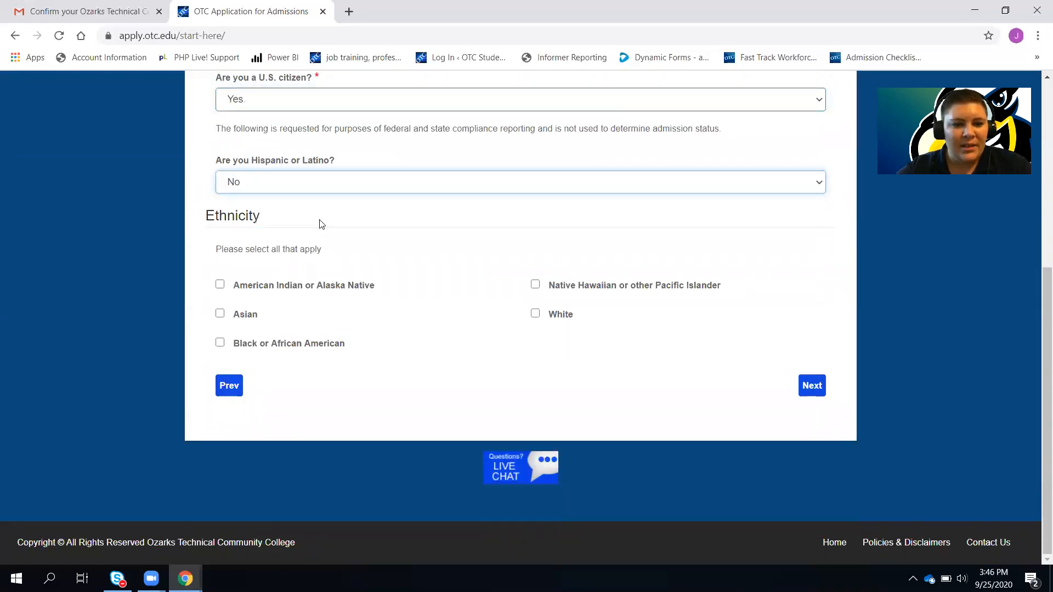
{"action": "left_click", "coordinate": [536, 314]}
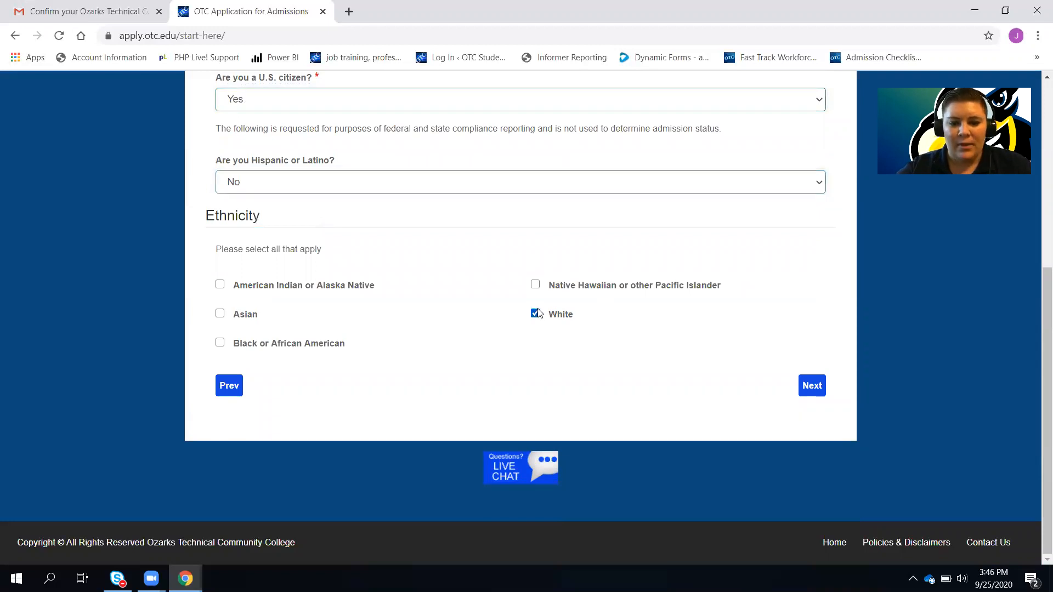
{"action": "left_click", "coordinate": [804, 386]}
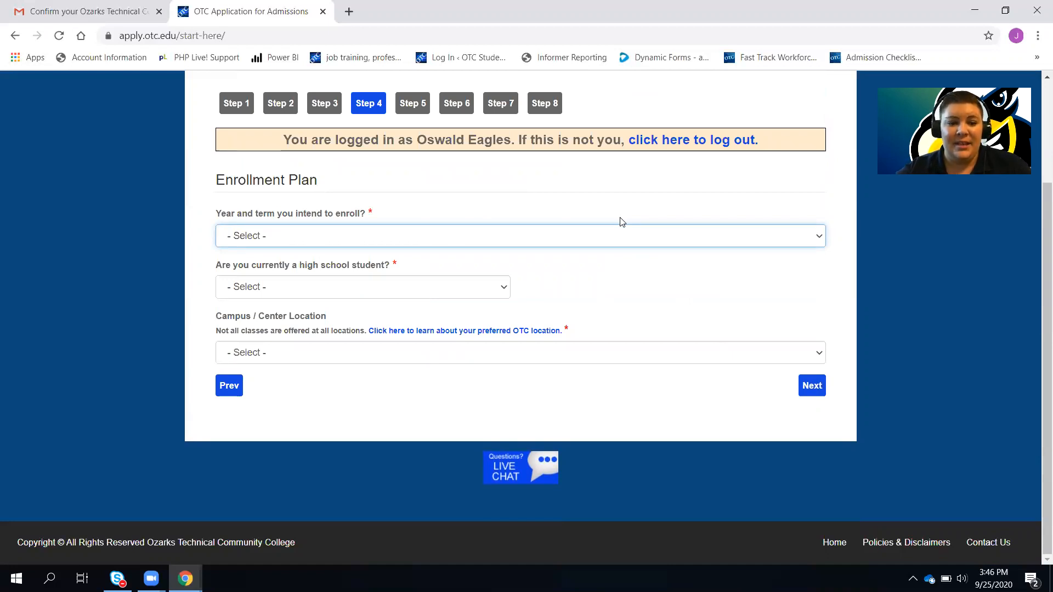
Choose Spring 2021 (January) as the term and answer Yes to current high school student
{"action": "left_click", "coordinate": [586, 242]}
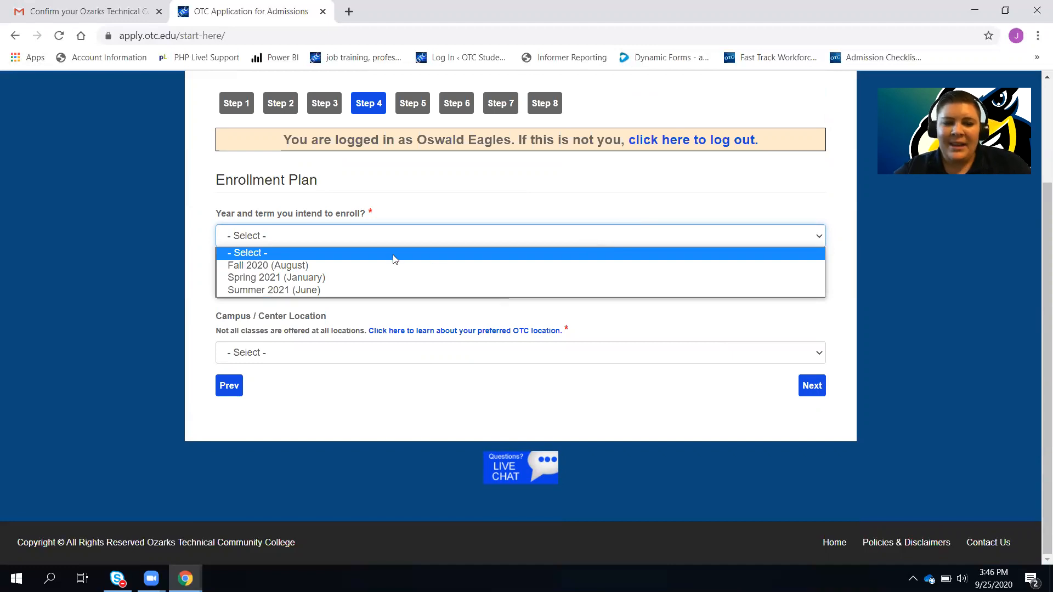
{"action": "left_click", "coordinate": [320, 278]}
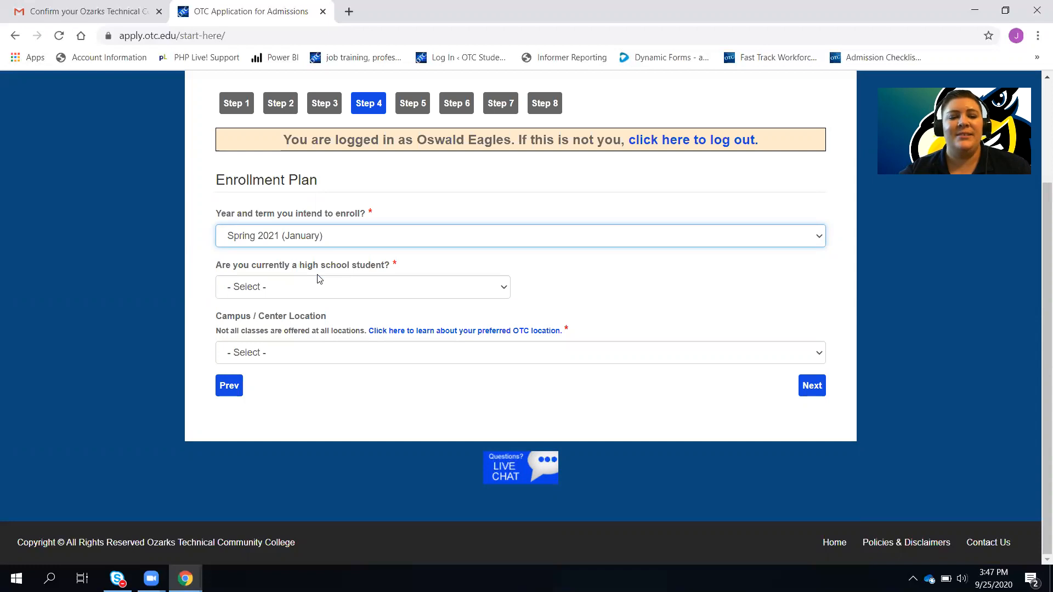
{"action": "left_click", "coordinate": [320, 286]}
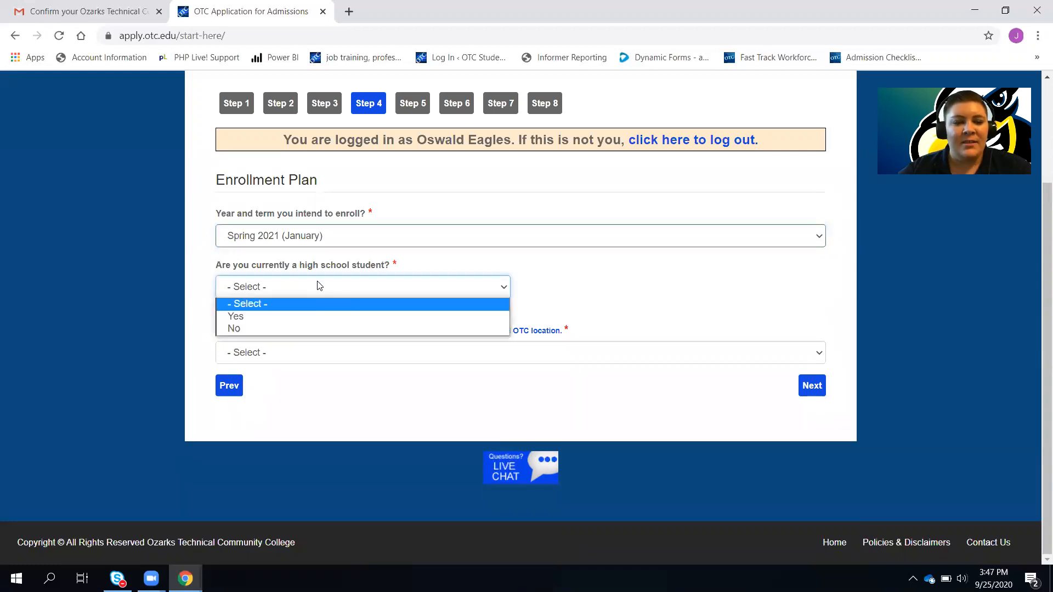
{"action": "left_click", "coordinate": [289, 317]}
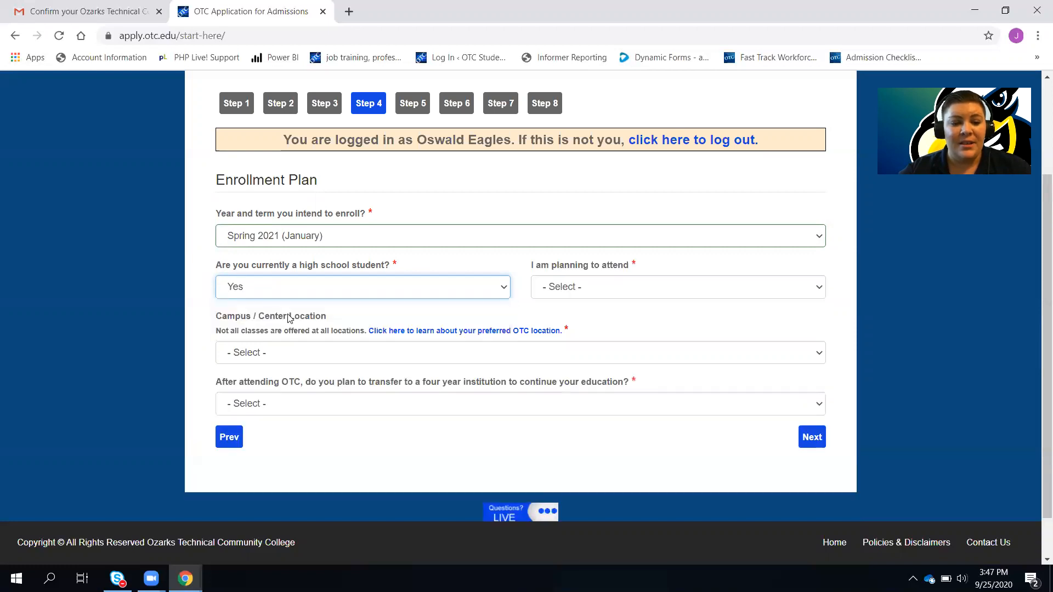
Plan to attend after high school graduation as a First-time Student
{"action": "left_click", "coordinate": [604, 288]}
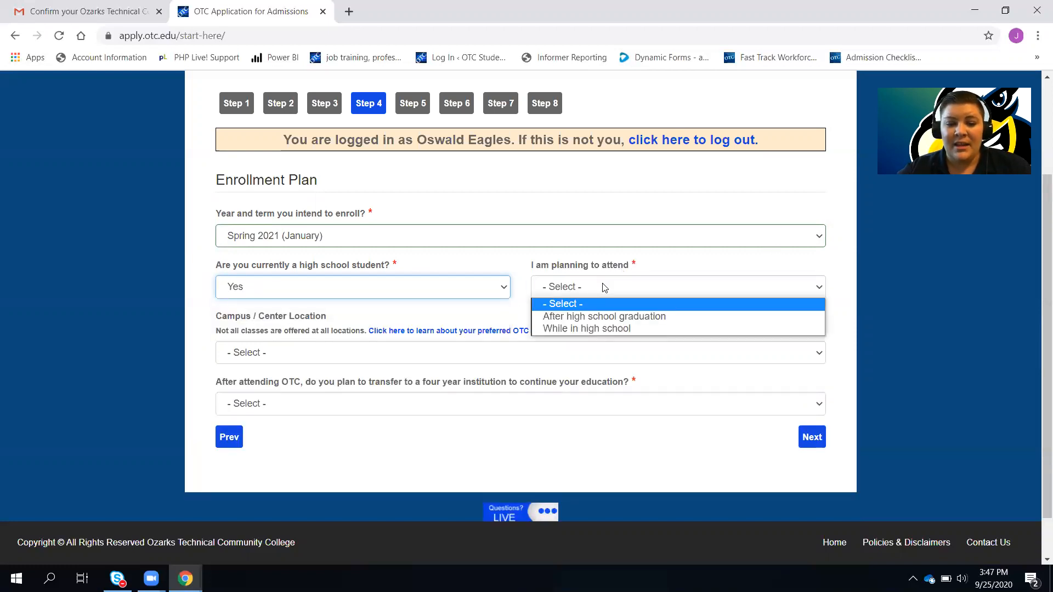
{"action": "left_click", "coordinate": [606, 318]}
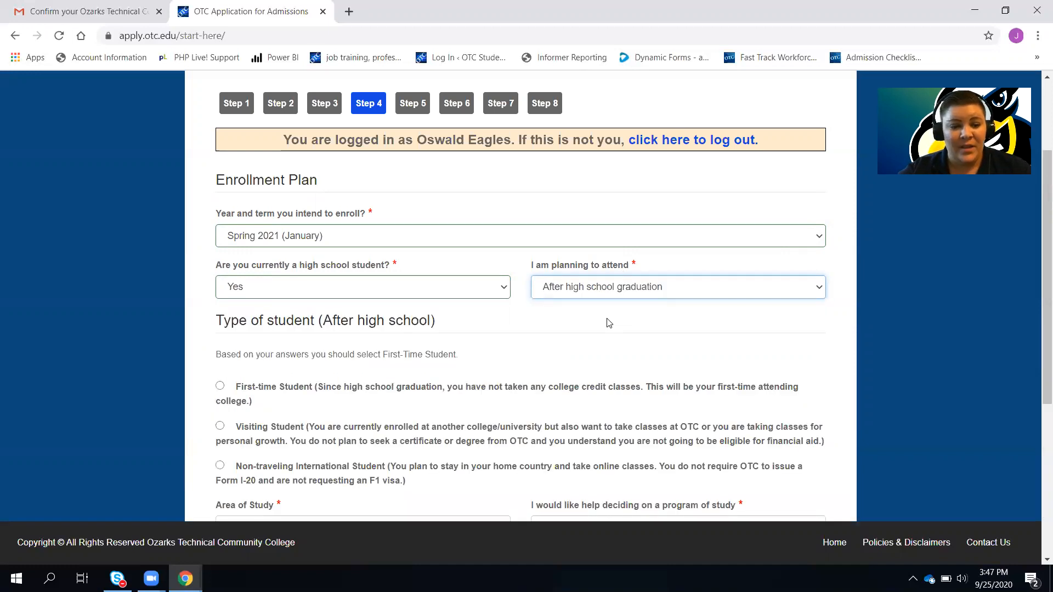
{"action": "scroll", "coordinate": [520, 358], "scroll_direction": "down", "scroll_amount": 3}
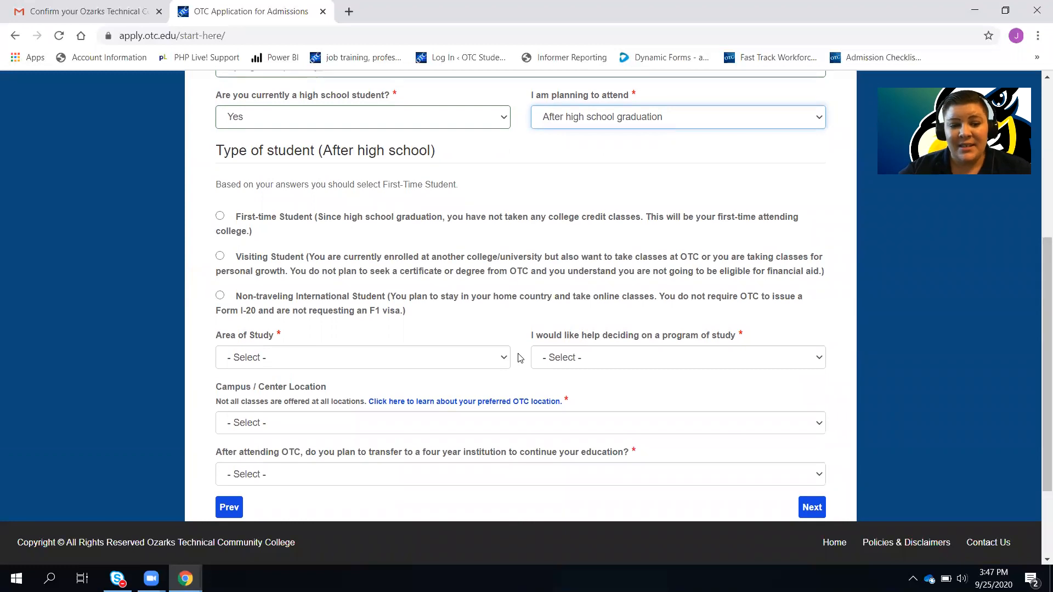
{"action": "left_click", "coordinate": [220, 216]}
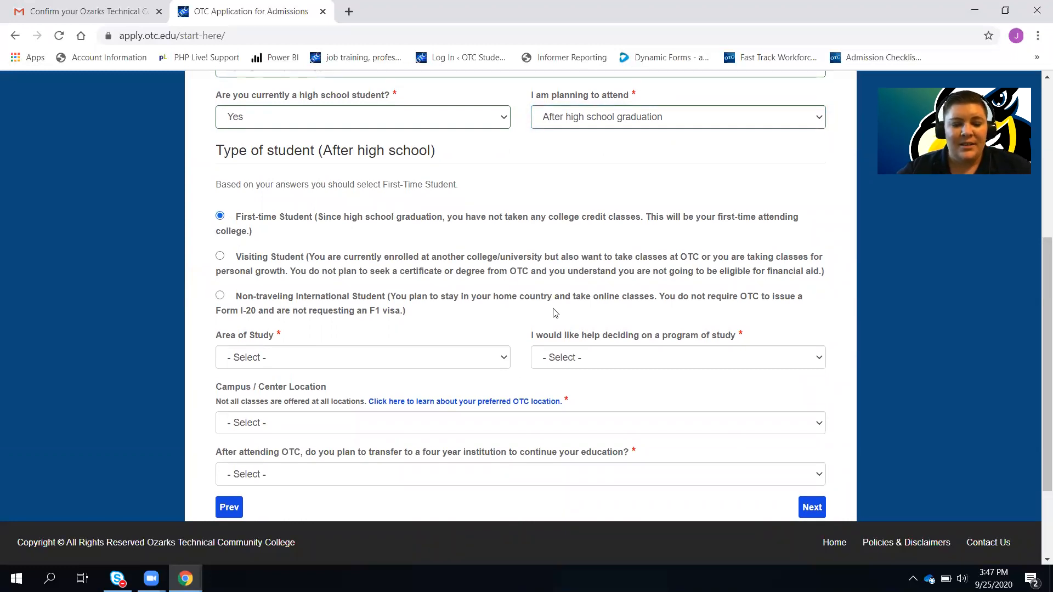
{"action": "scroll", "coordinate": [555, 313], "scroll_direction": "down", "scroll_amount": 2}
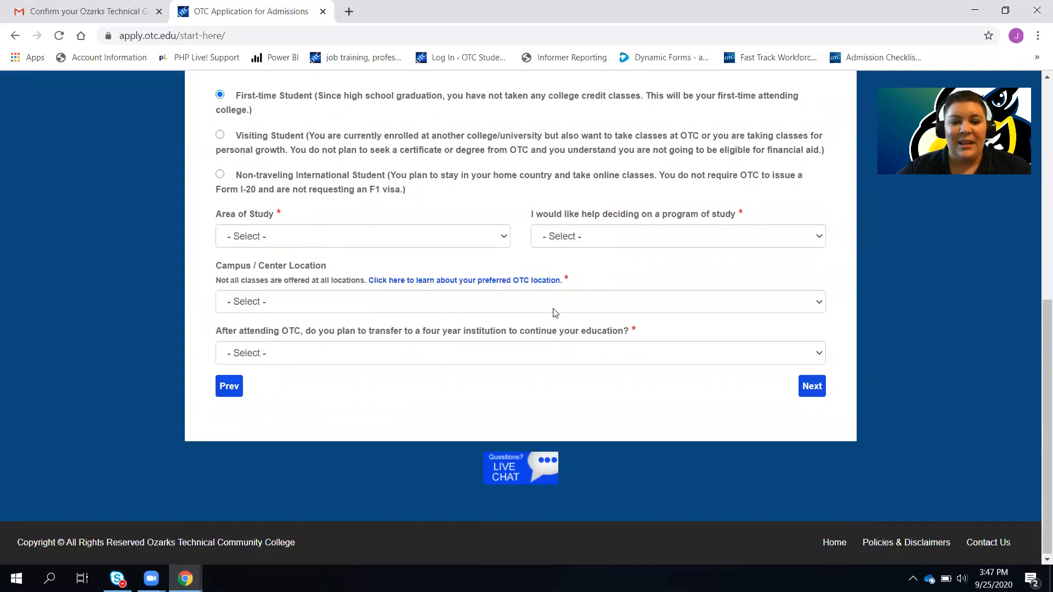
{"action": "left_click", "coordinate": [497, 240]}
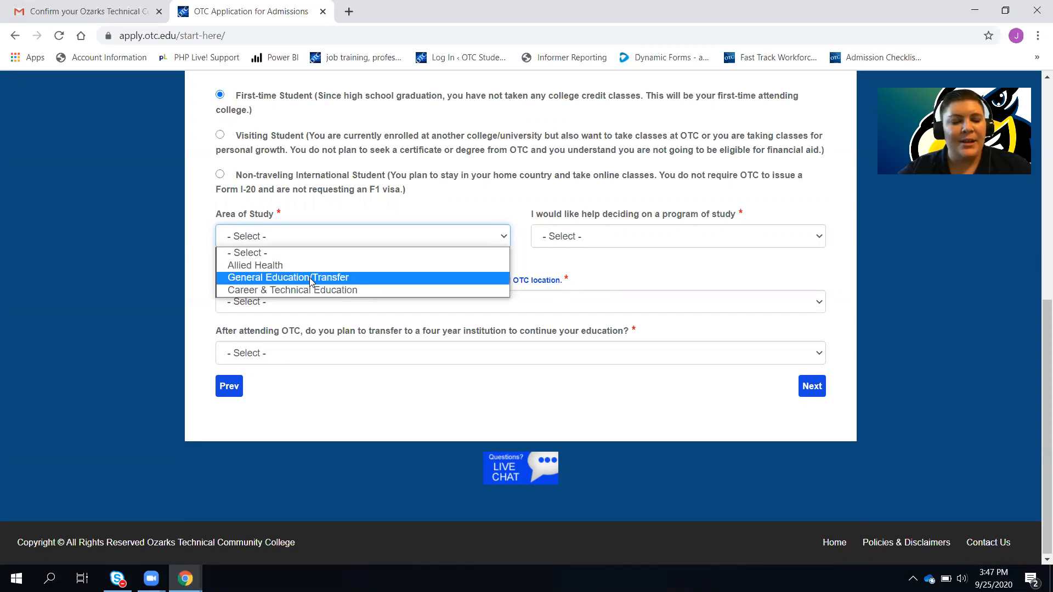
Pick Career & Technical Education, decline program help, and choose Culinary Arts (A.A.S.)
{"action": "left_click", "coordinate": [324, 290]}
{"action": "left_click", "coordinate": [648, 241]}
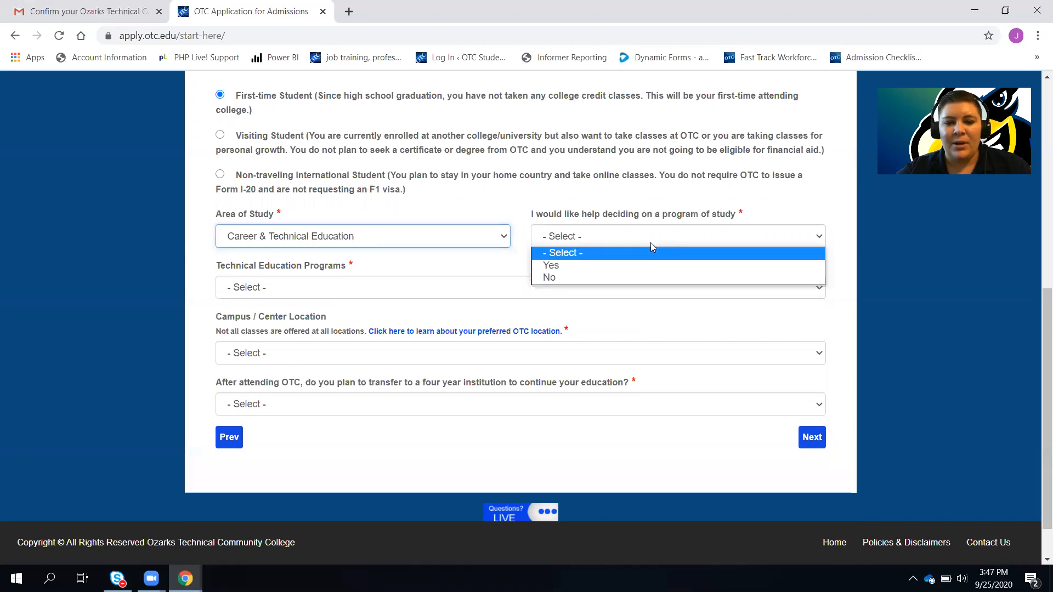
{"action": "left_click", "coordinate": [613, 280]}
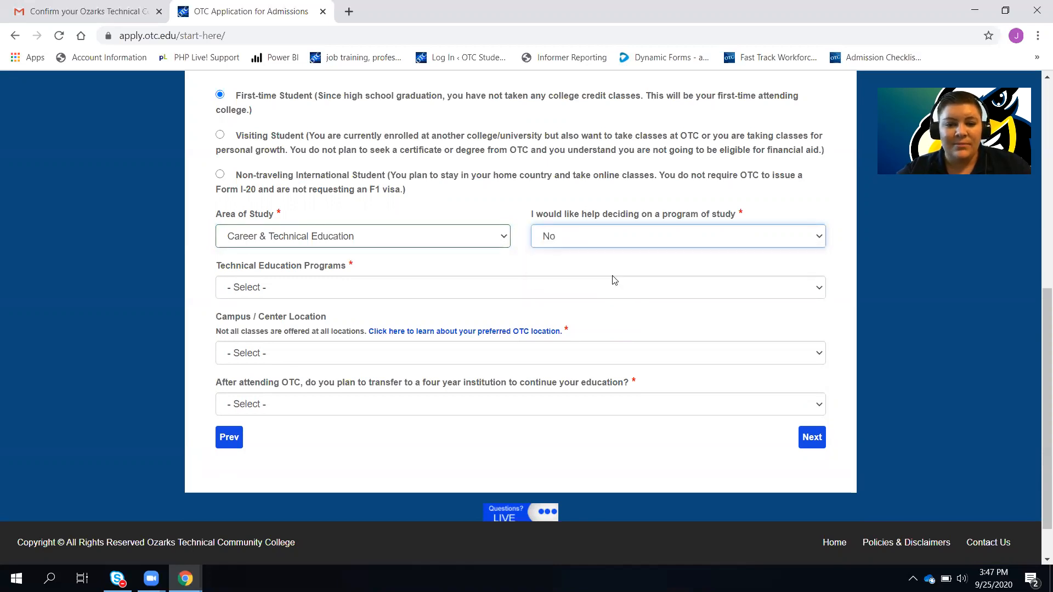
{"action": "left_click", "coordinate": [481, 290]}
{"action": "scroll", "coordinate": [449, 406], "scroll_direction": "down", "scroll_amount": 2}
{"action": "scroll", "coordinate": [449, 406], "scroll_direction": "down", "scroll_amount": 2}
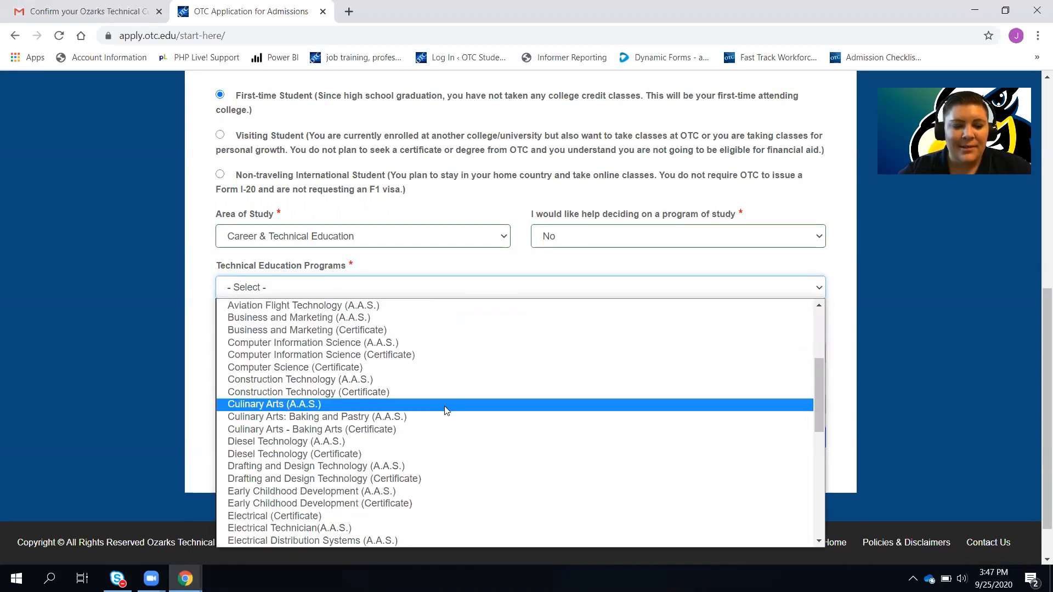
{"action": "left_click", "coordinate": [316, 405]}
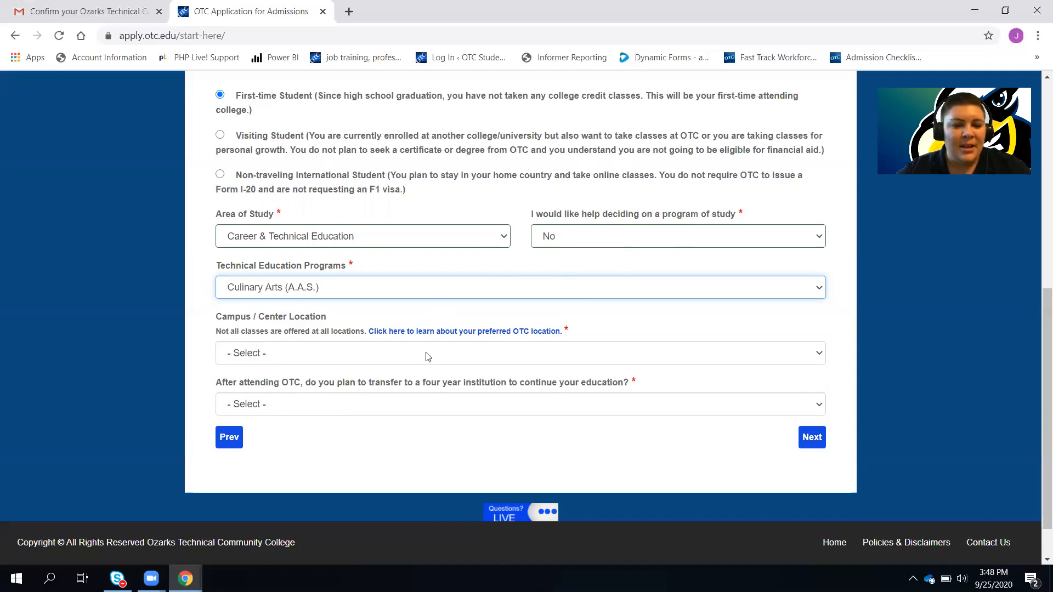
Choose the Springfield campus, answer No to transferring, and advance to Step 5
{"action": "left_click", "coordinate": [293, 361]}
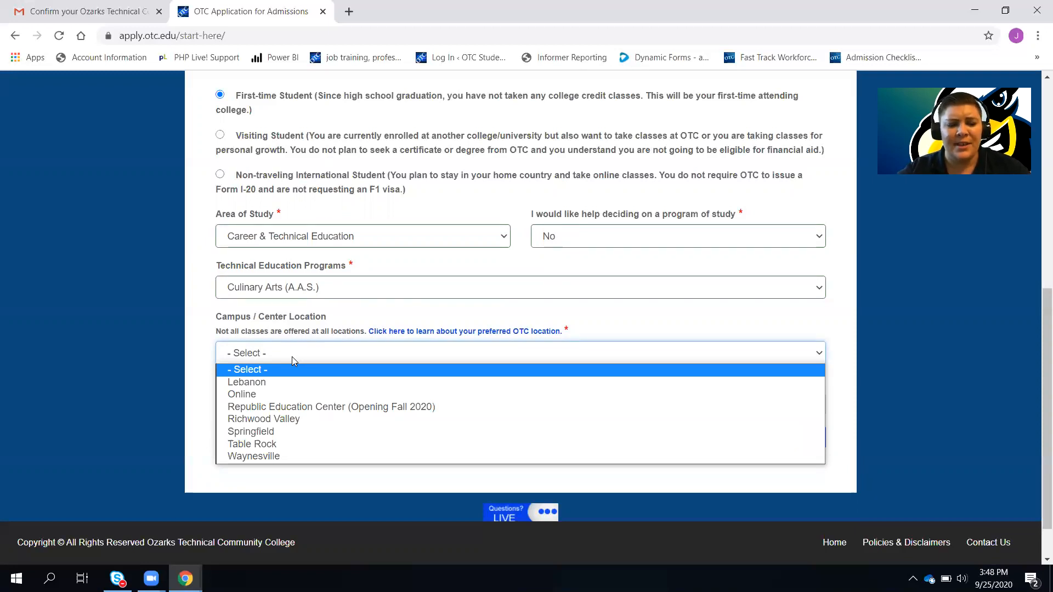
{"action": "left_click", "coordinate": [269, 433]}
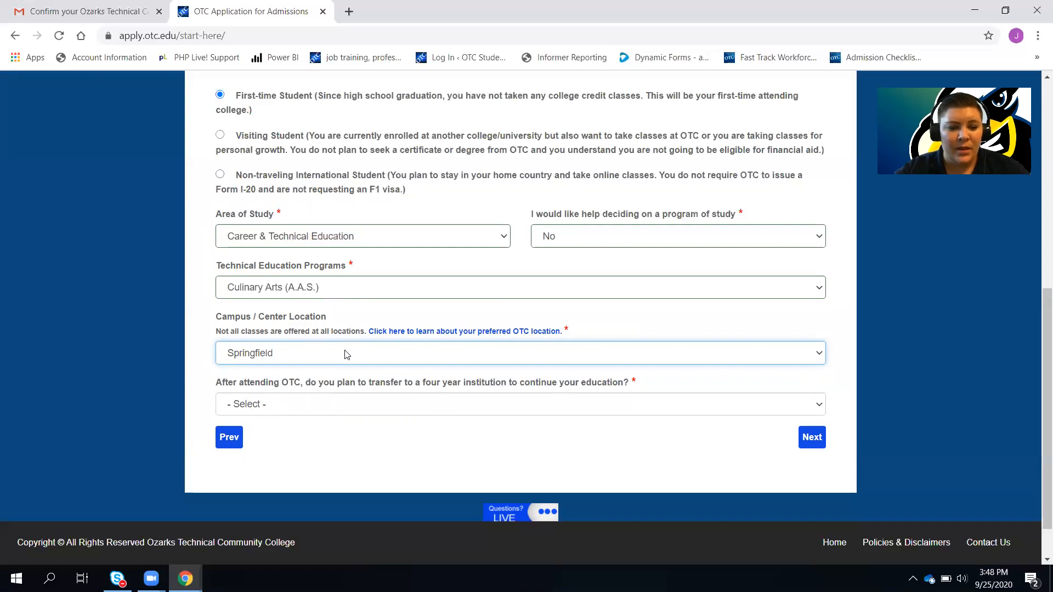
{"action": "left_click", "coordinate": [346, 408]}
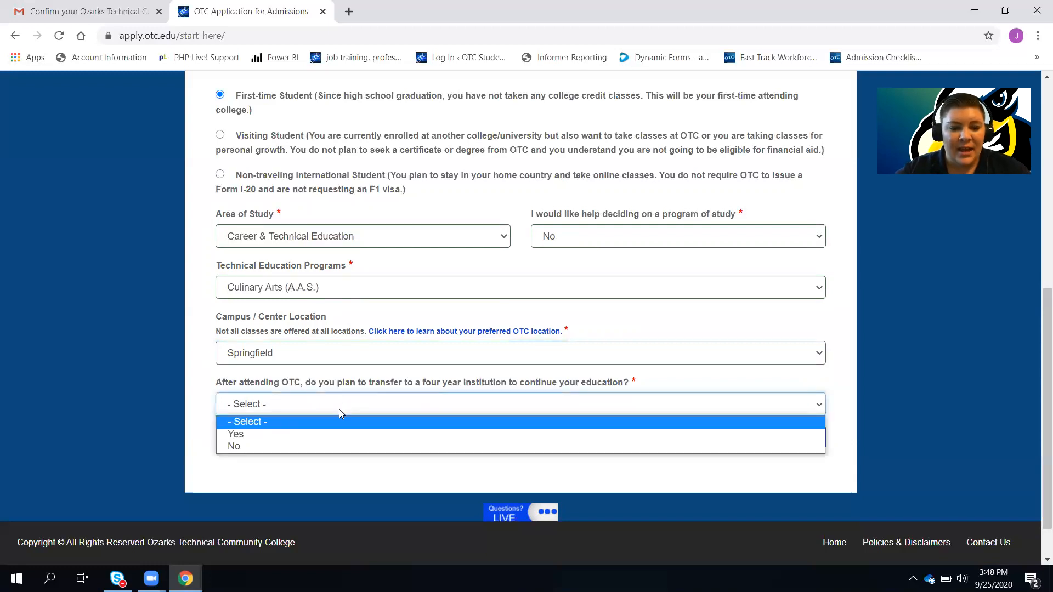
{"action": "left_click", "coordinate": [312, 446]}
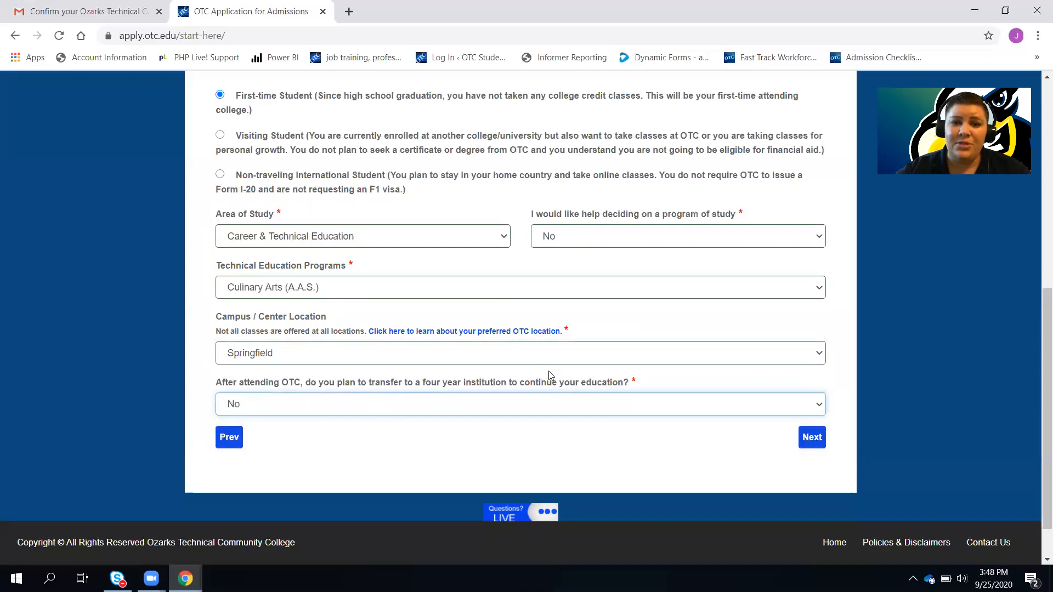
{"action": "left_click", "coordinate": [816, 437]}
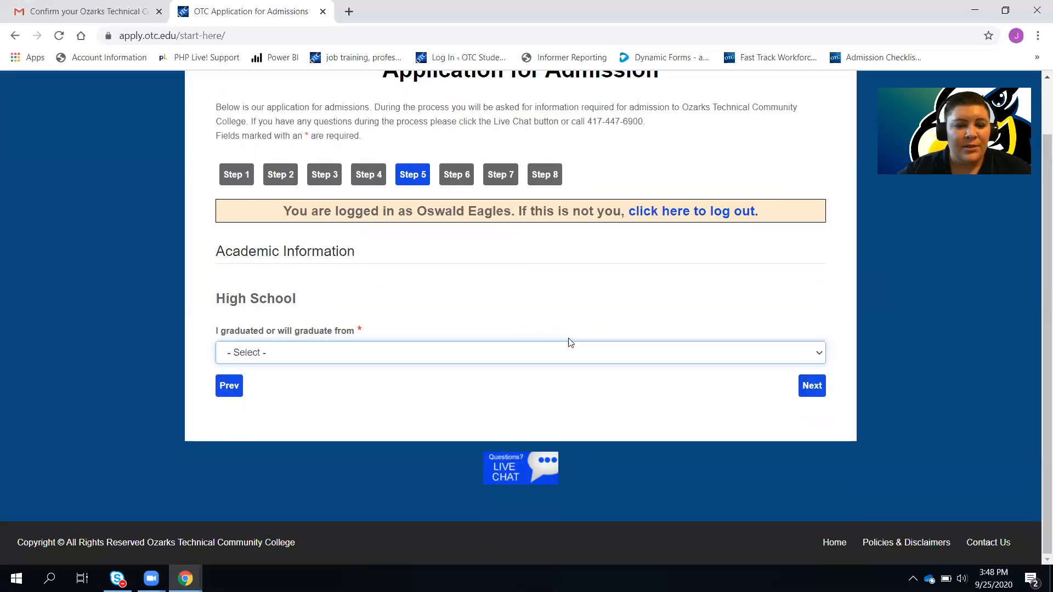
Set the graduation type to High School, located in Missouri
{"action": "left_click", "coordinate": [521, 356]}
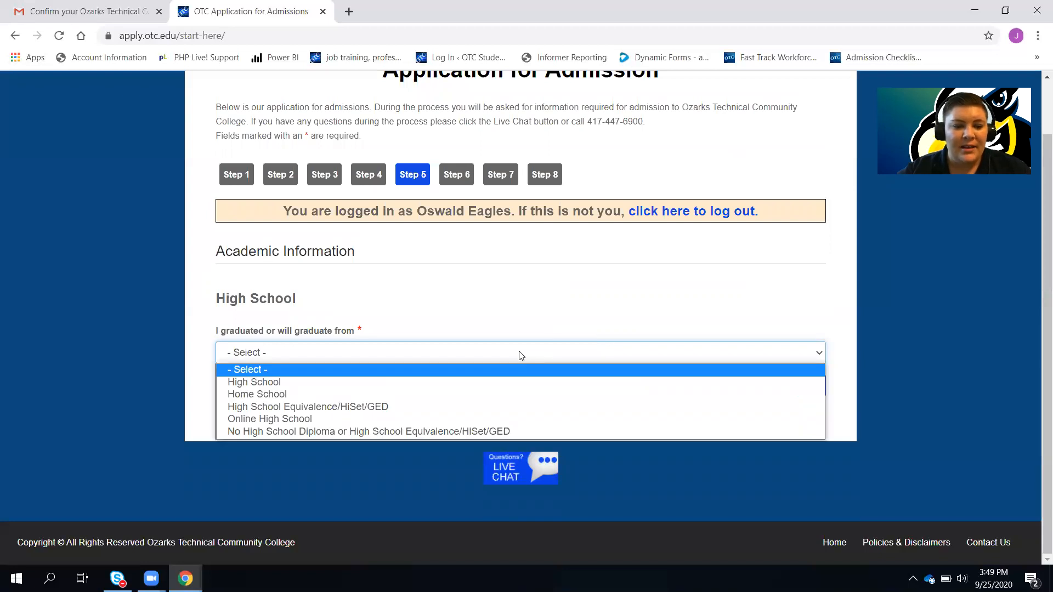
{"action": "left_click", "coordinate": [353, 383]}
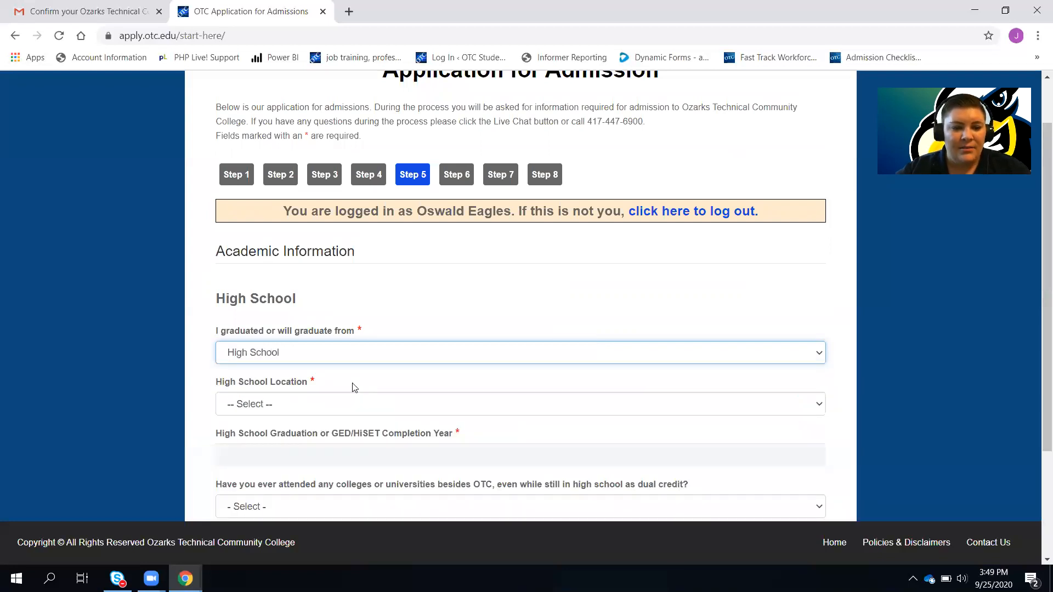
{"action": "scroll", "coordinate": [425, 321], "scroll_direction": "down", "scroll_amount": 2}
{"action": "left_click", "coordinate": [426, 316]}
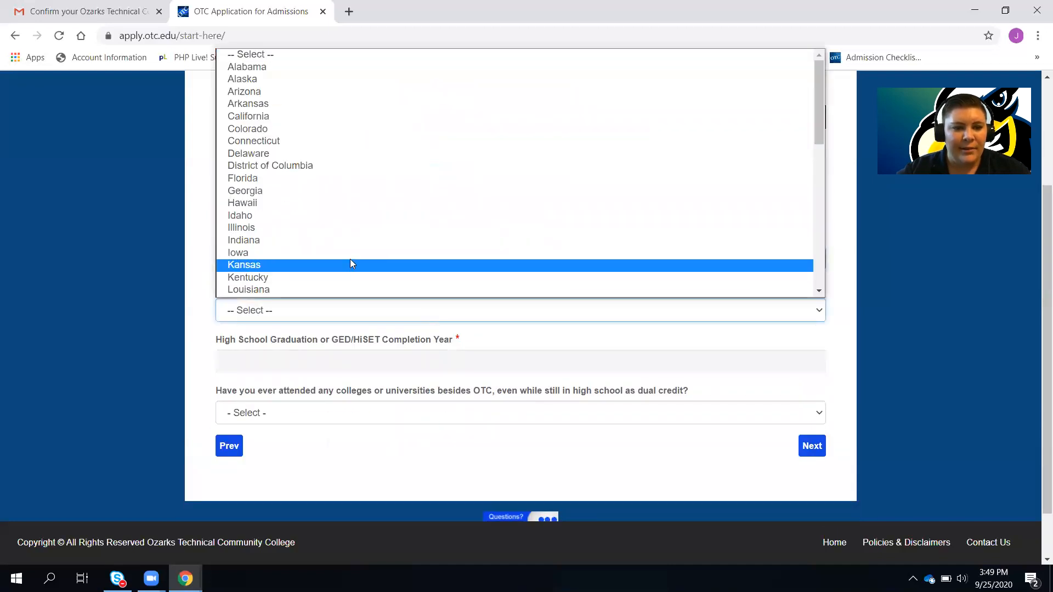
{"action": "scroll", "coordinate": [341, 248], "scroll_direction": "down", "scroll_amount": 3}
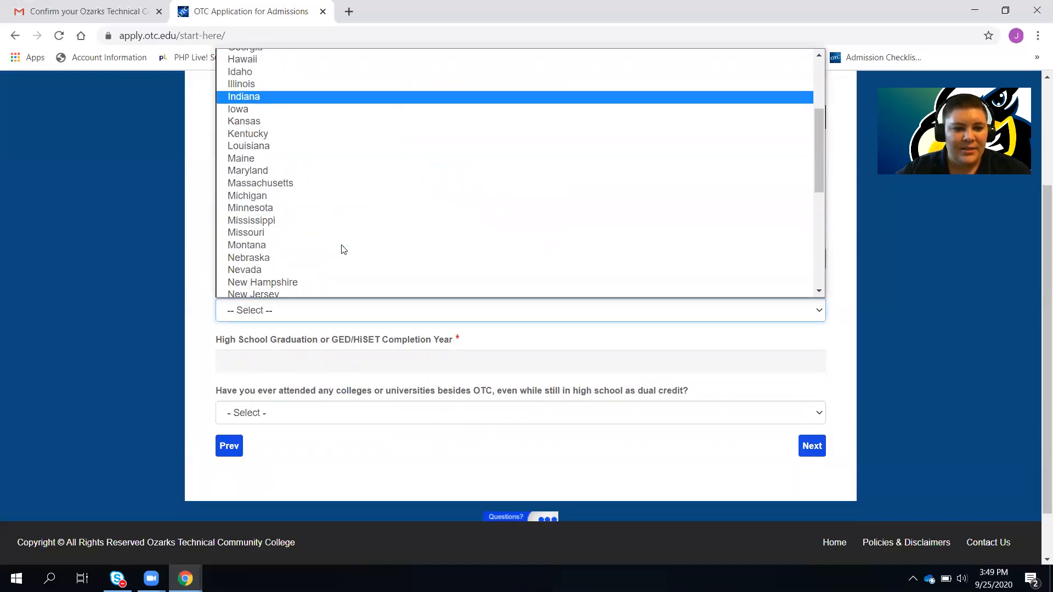
{"action": "left_click", "coordinate": [274, 232]}
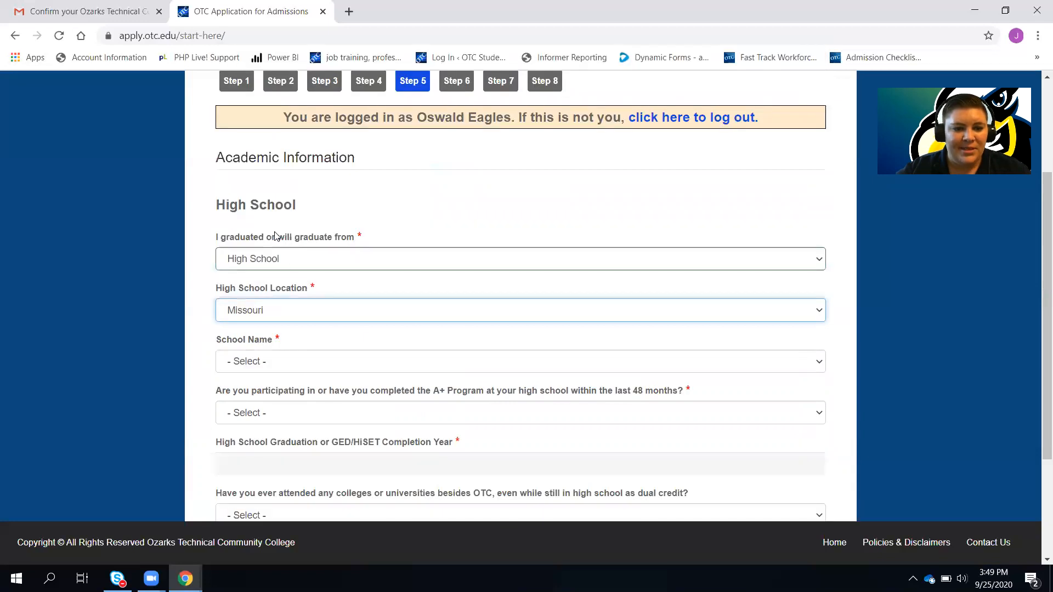
Select WILLARD HIGH SCHOOL as the school name
{"action": "left_click", "coordinate": [334, 365]}
{"action": "scroll", "coordinate": [333, 325], "scroll_direction": "down", "scroll_amount": 15}
{"action": "scroll", "coordinate": [333, 324], "scroll_direction": "down", "scroll_amount": 20}
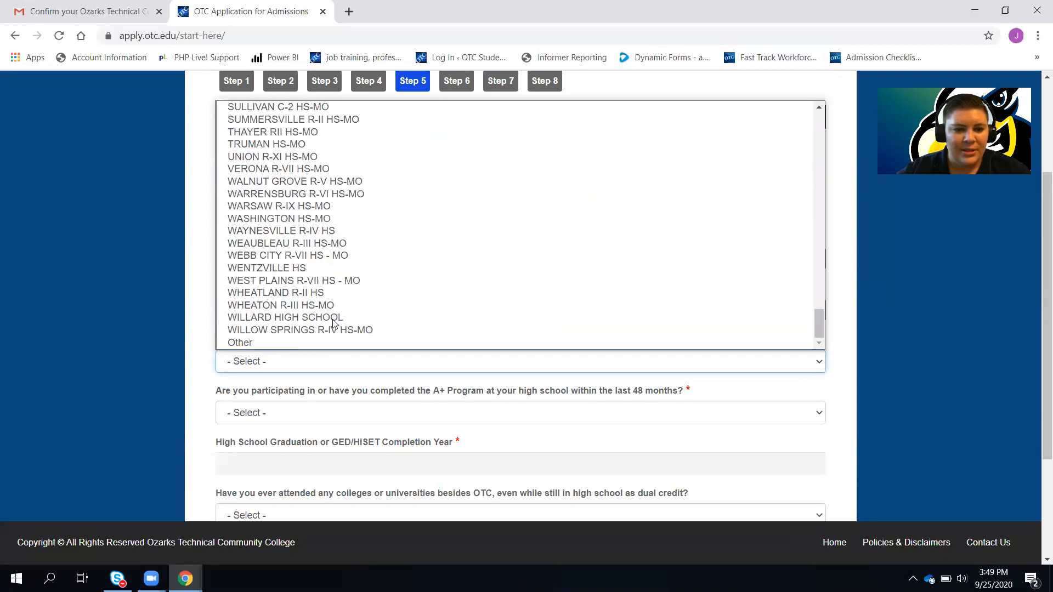
{"action": "scroll", "coordinate": [333, 323], "scroll_direction": "up", "scroll_amount": 1}
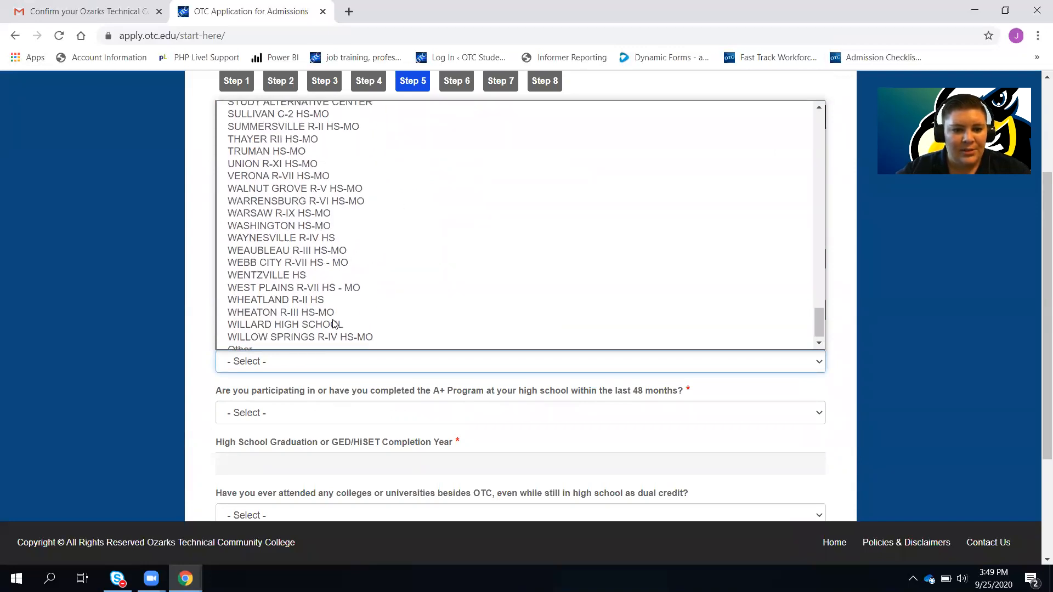
{"action": "left_click", "coordinate": [312, 328]}
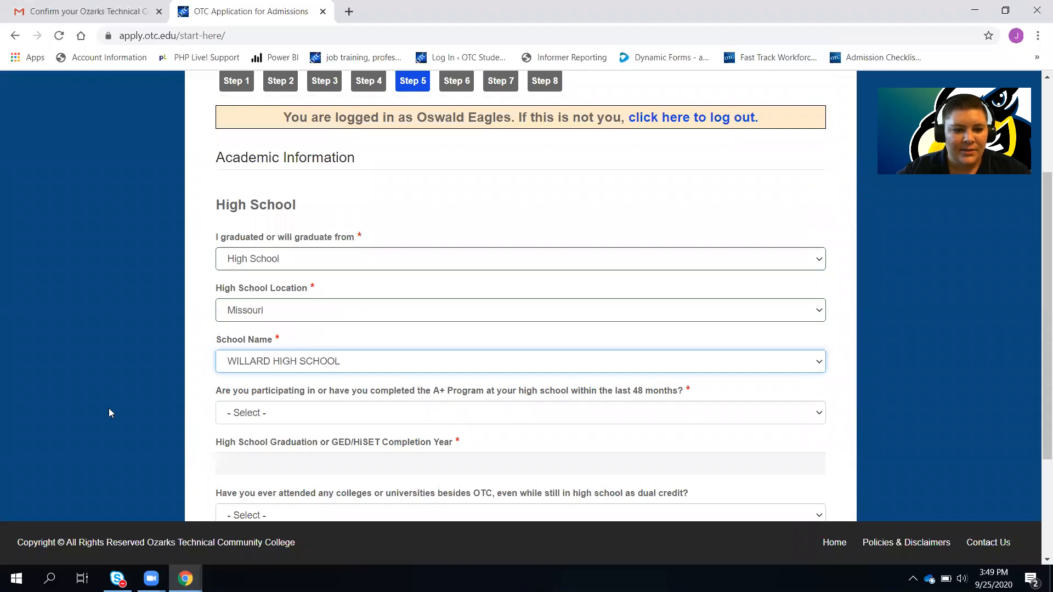
{"action": "scroll", "coordinate": [167, 415], "scroll_direction": "down", "scroll_amount": 3}
{"action": "left_click", "coordinate": [277, 282]}
Answer Yes to A+ Program, enter 2021 completion year, No to other colleges, and continue
{"action": "left_click", "coordinate": [271, 310]}
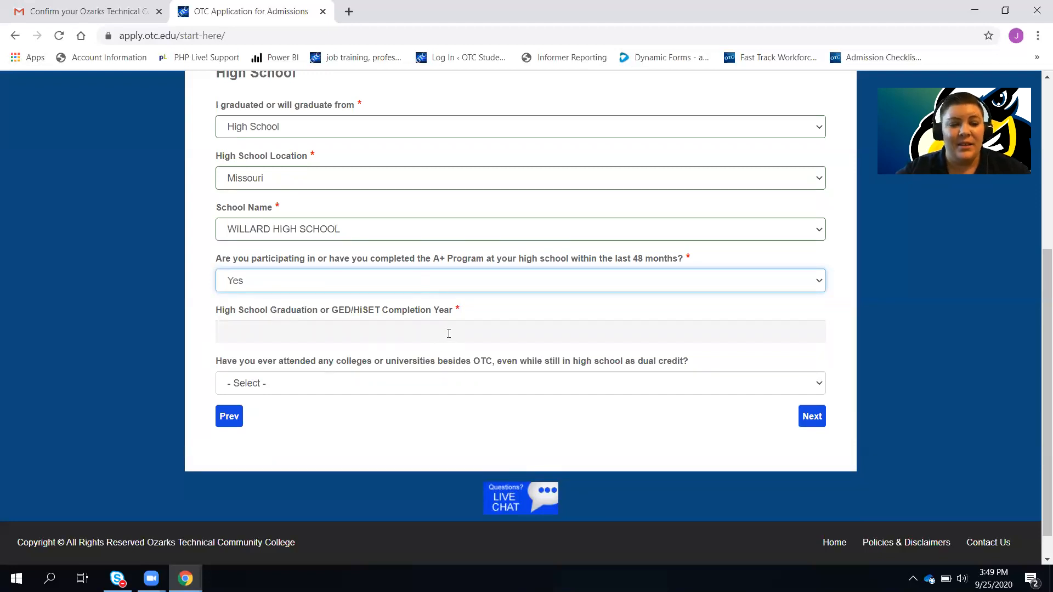
{"action": "left_click", "coordinate": [282, 324]}
{"action": "type", "text": "2021"}
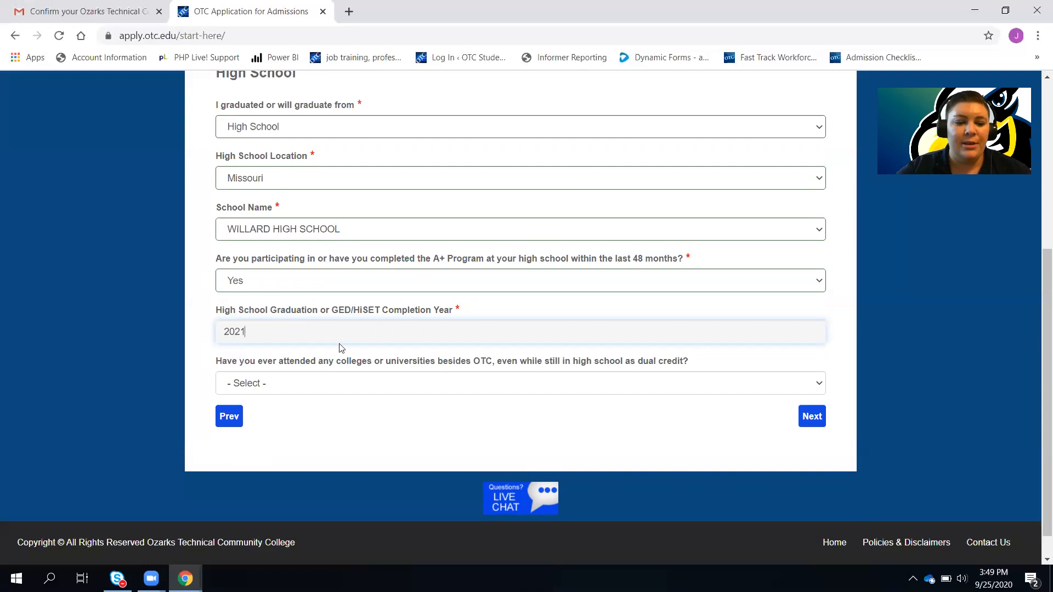
{"action": "left_click", "coordinate": [339, 384]}
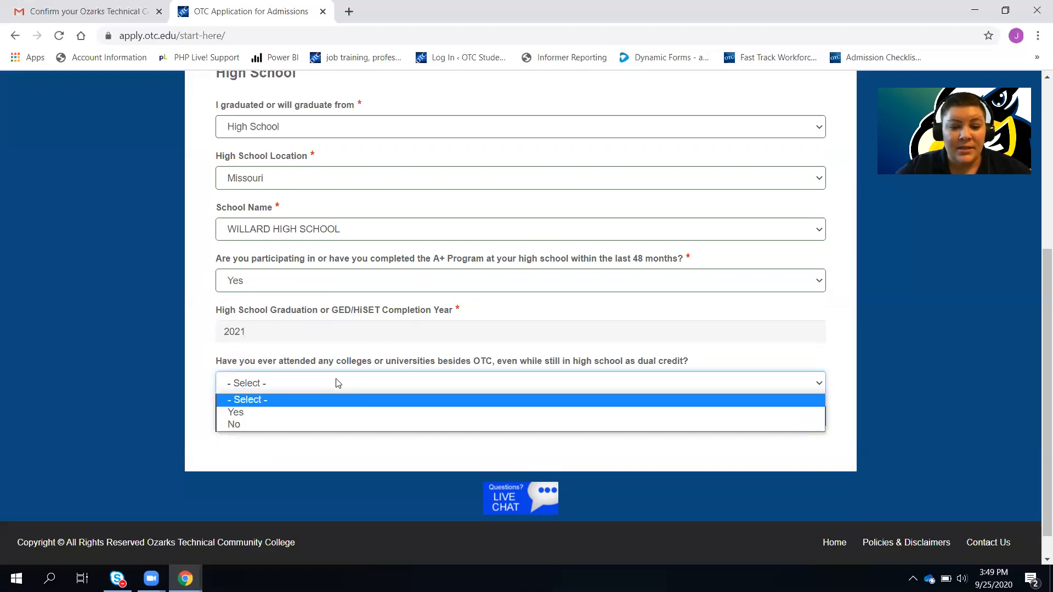
{"action": "left_click", "coordinate": [296, 425]}
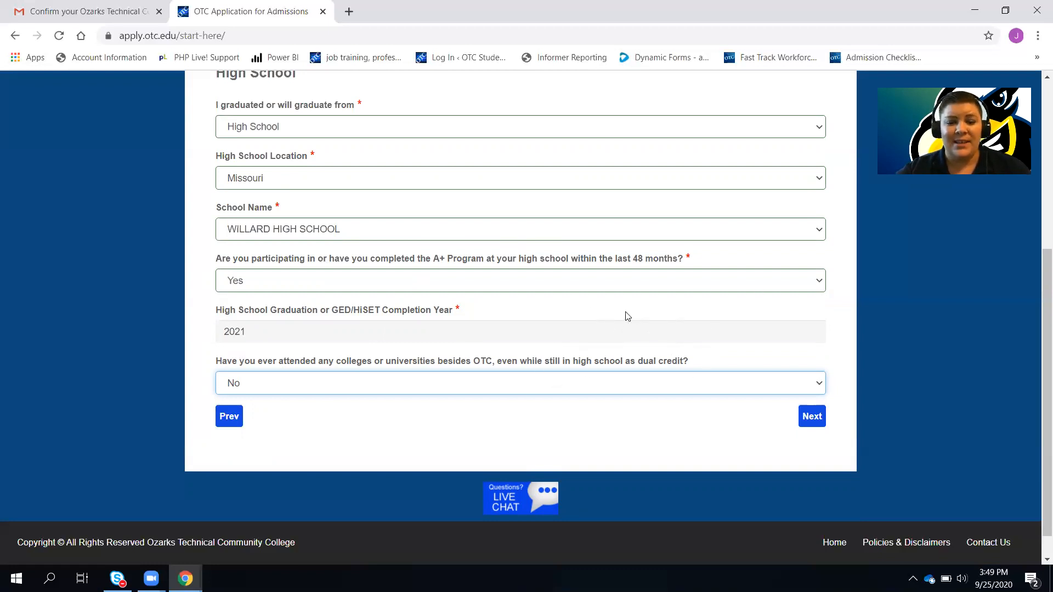
{"action": "left_click", "coordinate": [809, 420]}
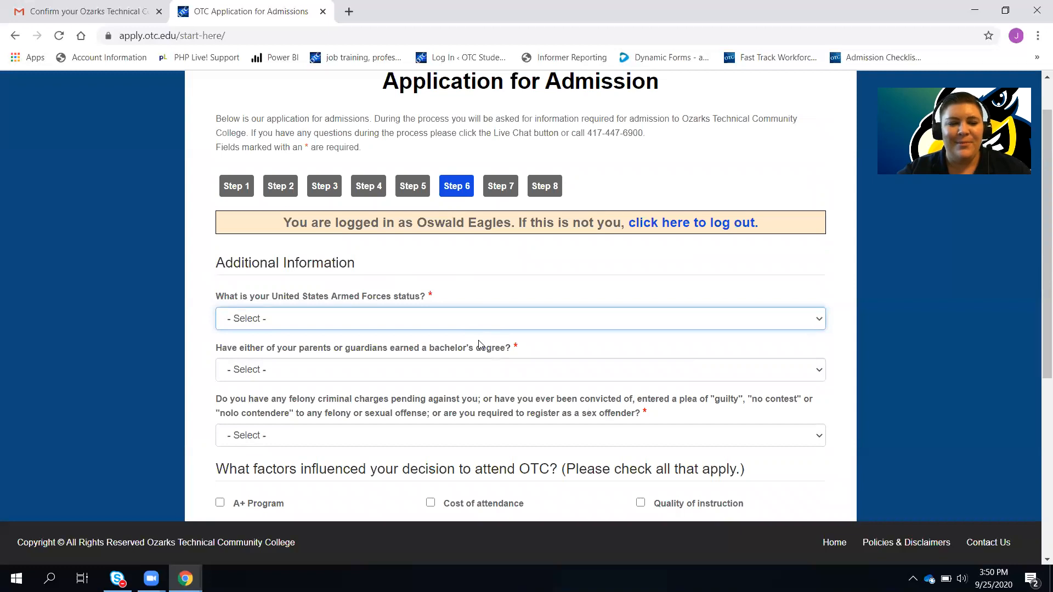
Answer Armed Forces status Non Military/Question Not Applicable, parents' bachelor's degree Yes, and felony No
{"action": "scroll", "coordinate": [479, 345], "scroll_direction": "down", "scroll_amount": 2}
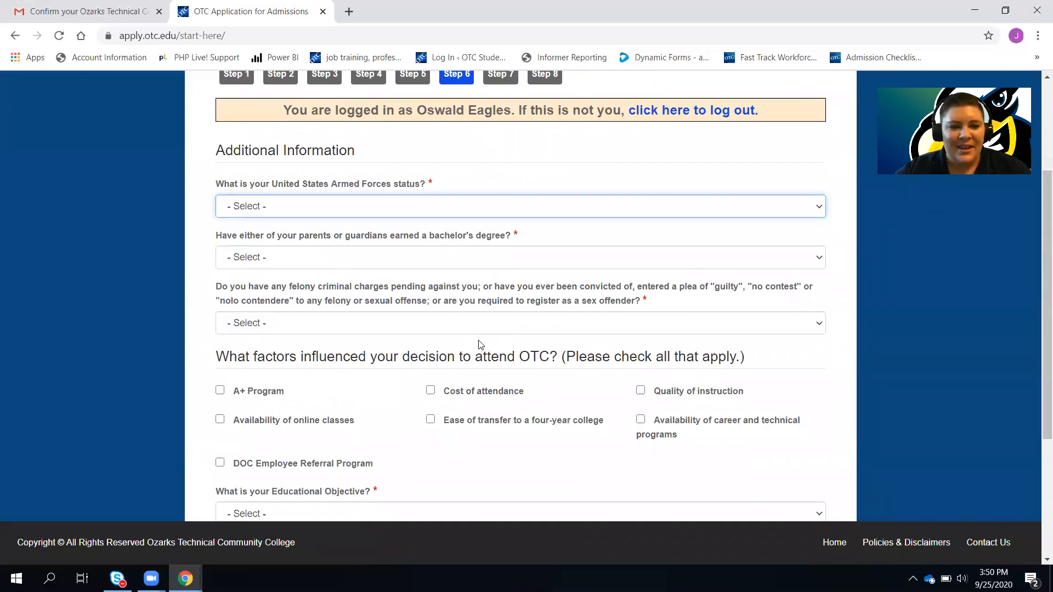
{"action": "left_click", "coordinate": [448, 206]}
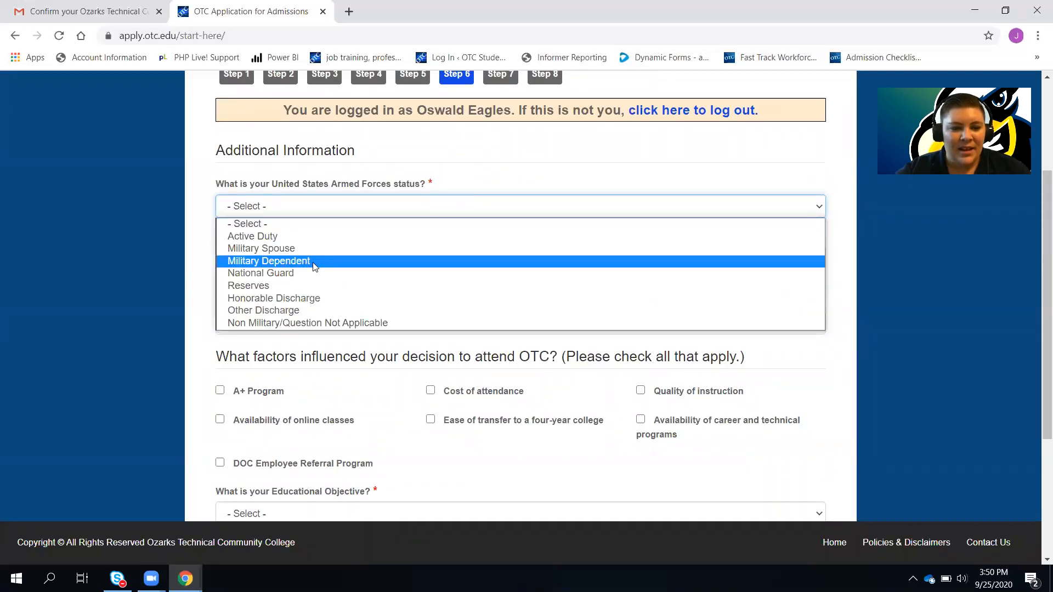
{"action": "left_click", "coordinate": [335, 323]}
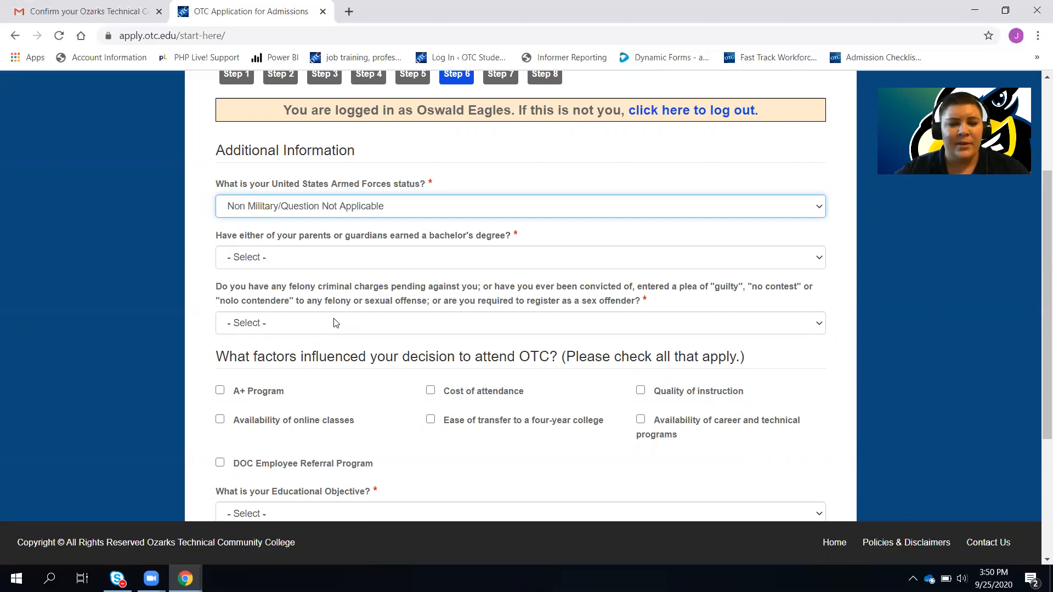
{"action": "left_click", "coordinate": [389, 256]}
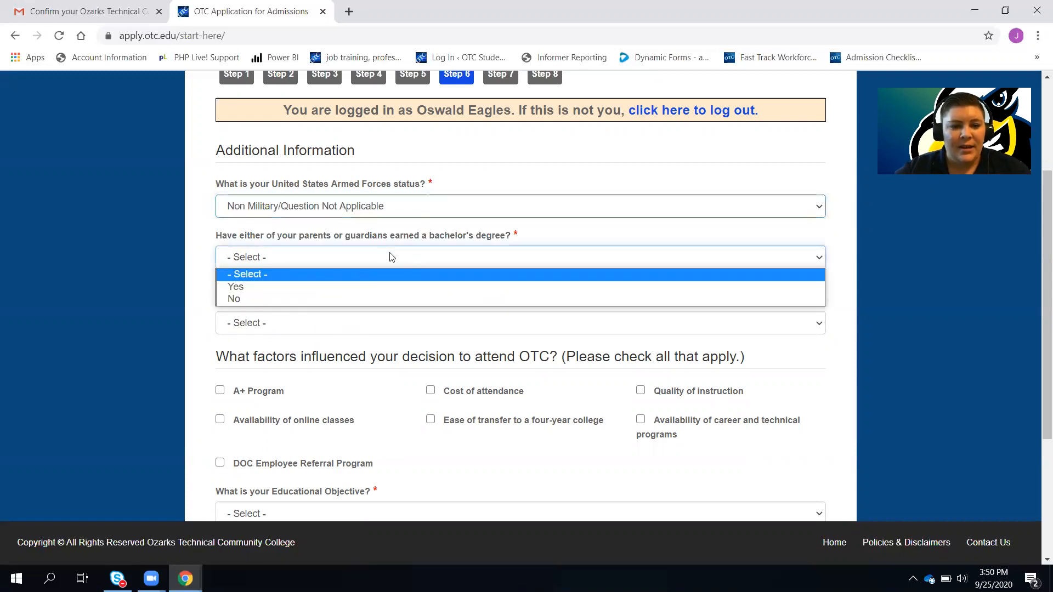
{"action": "left_click", "coordinate": [346, 289]}
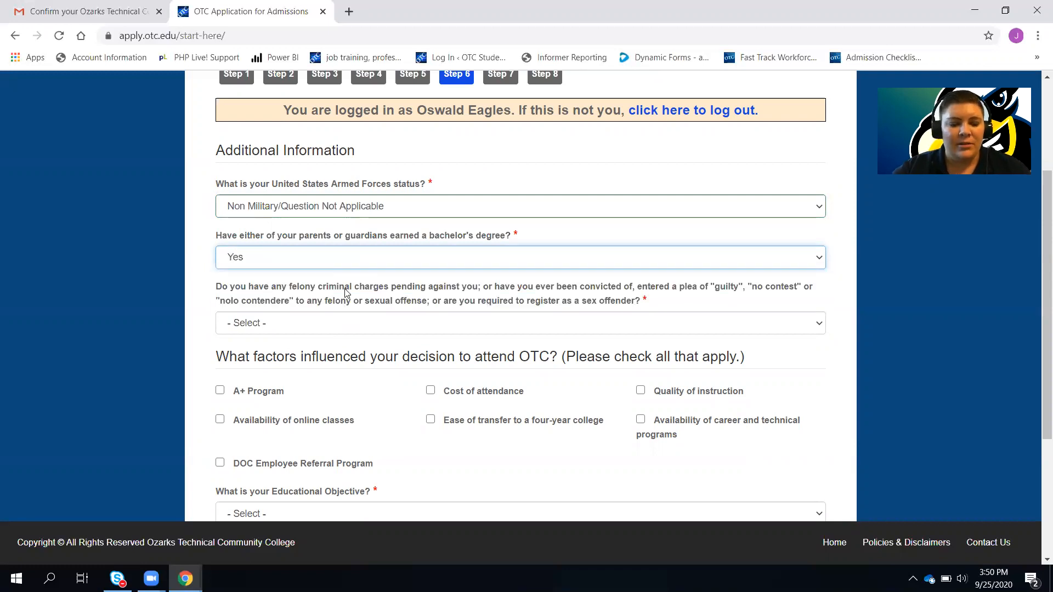
{"action": "left_click", "coordinate": [308, 329]}
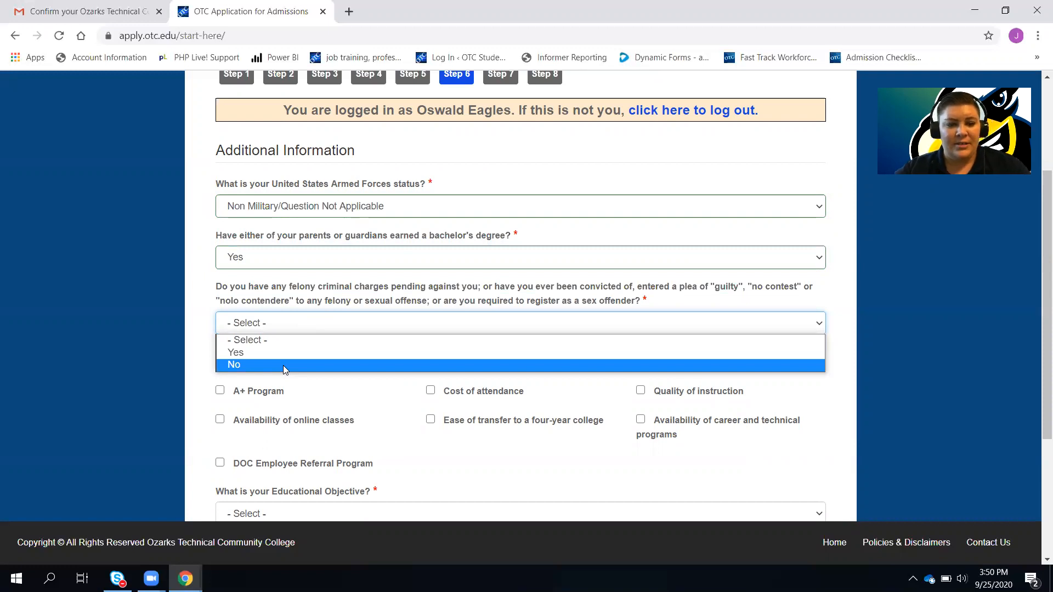
{"action": "left_click", "coordinate": [283, 366]}
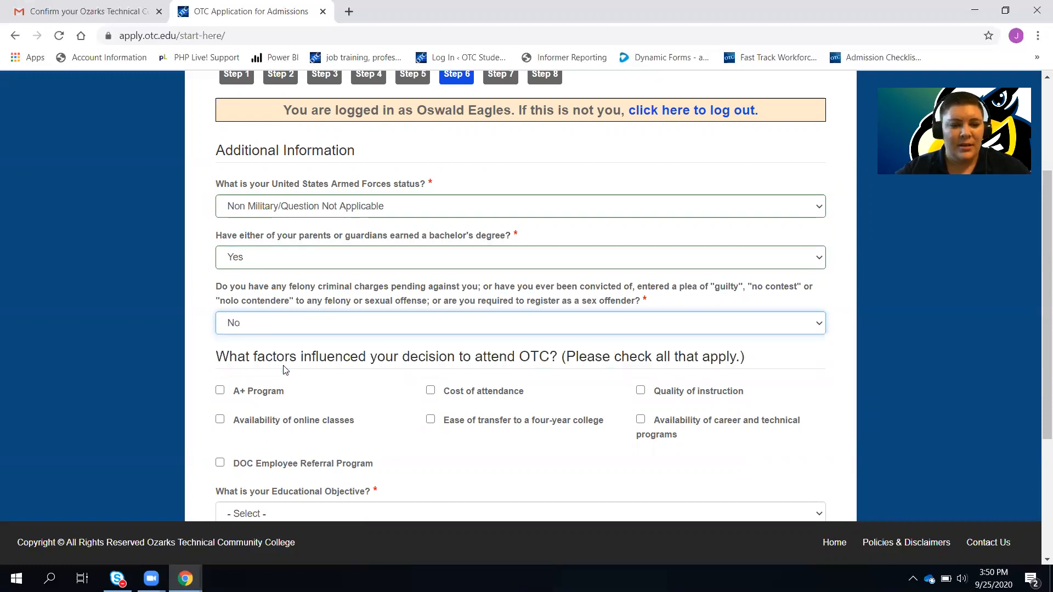
{"action": "scroll", "coordinate": [284, 370], "scroll_direction": "down", "scroll_amount": 1}
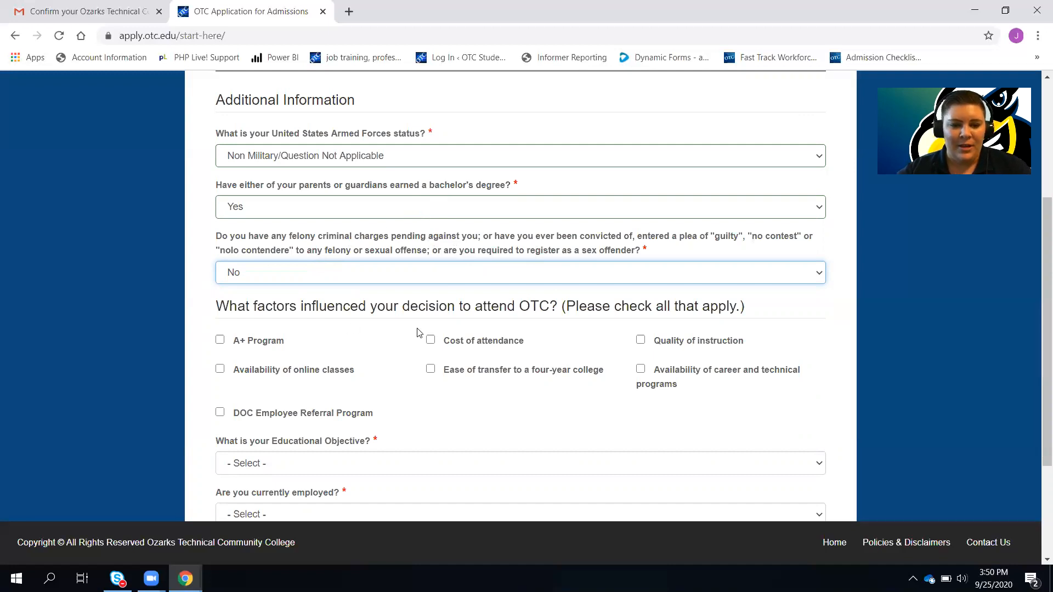
Tick six attendance factors: A+ Program, quality of instruction, career programs, online classes, cost, and transfer ease
{"action": "scroll", "coordinate": [406, 334], "scroll_direction": "down", "scroll_amount": 3}
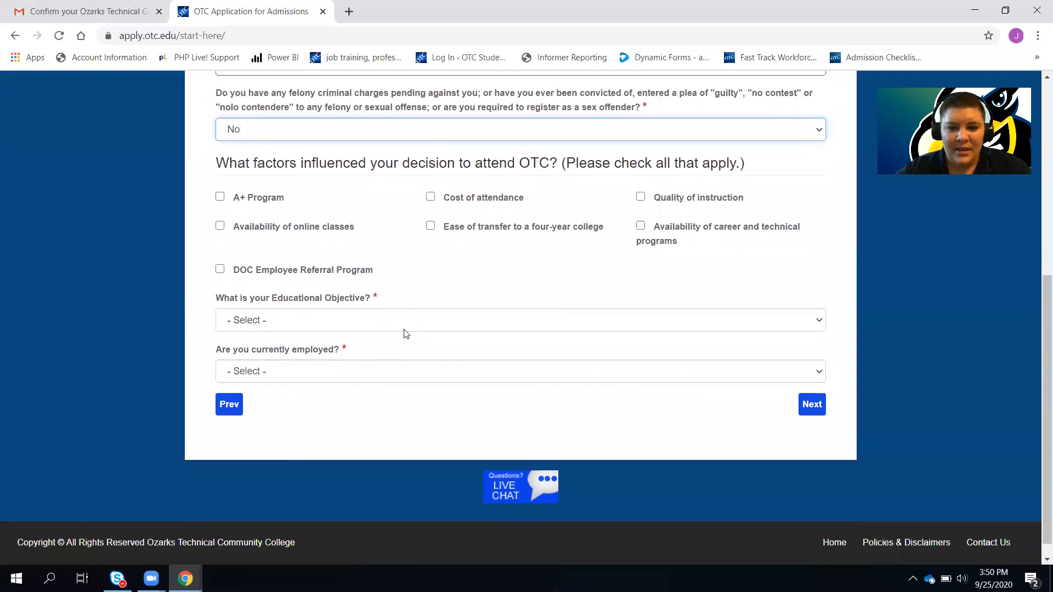
{"action": "left_click", "coordinate": [220, 198]}
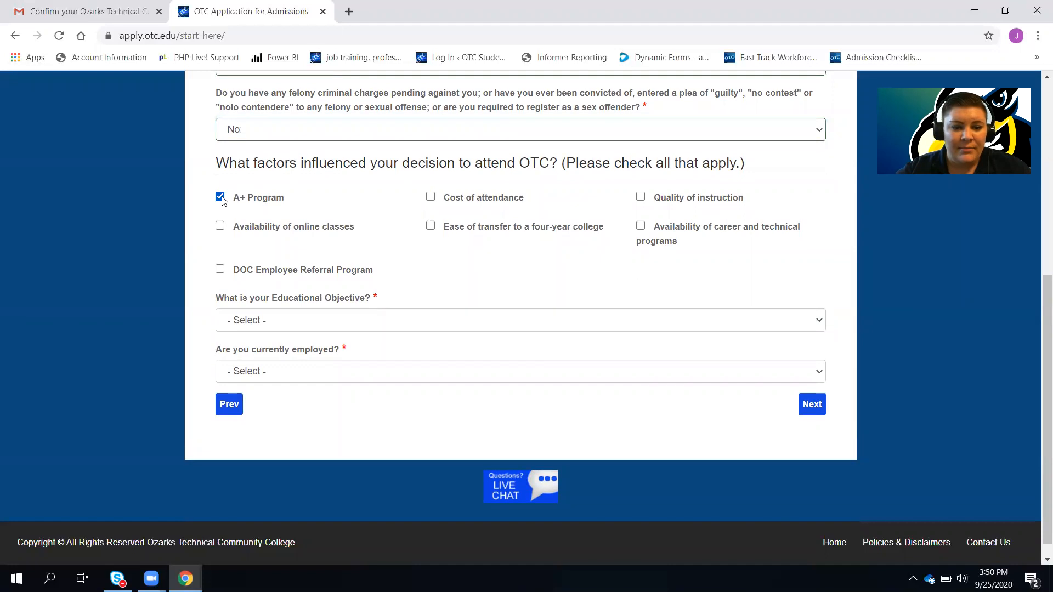
{"action": "left_click", "coordinate": [641, 198]}
{"action": "left_click", "coordinate": [641, 228]}
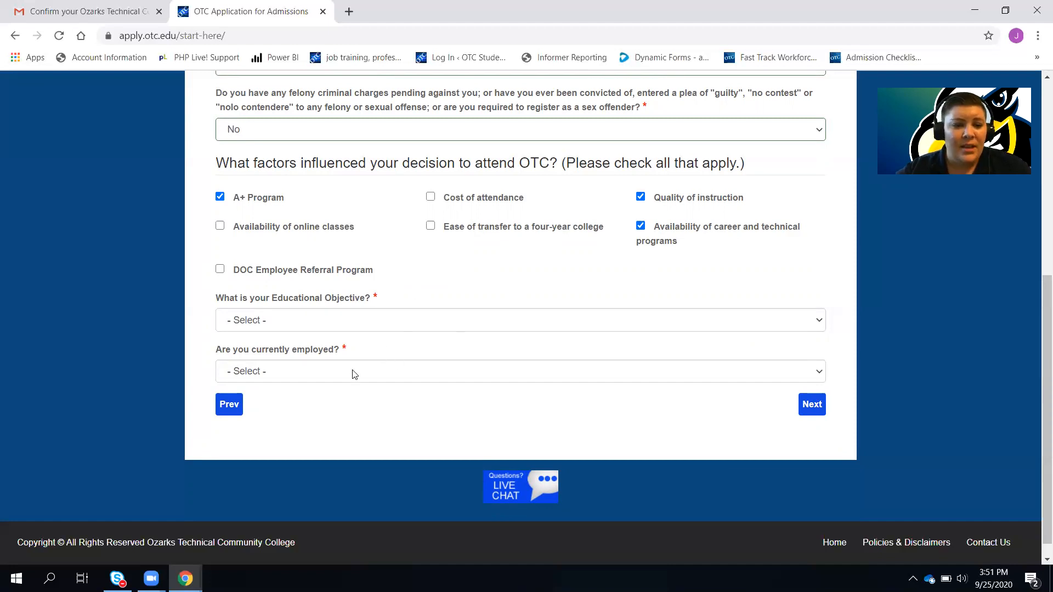
{"action": "left_click", "coordinate": [219, 226]}
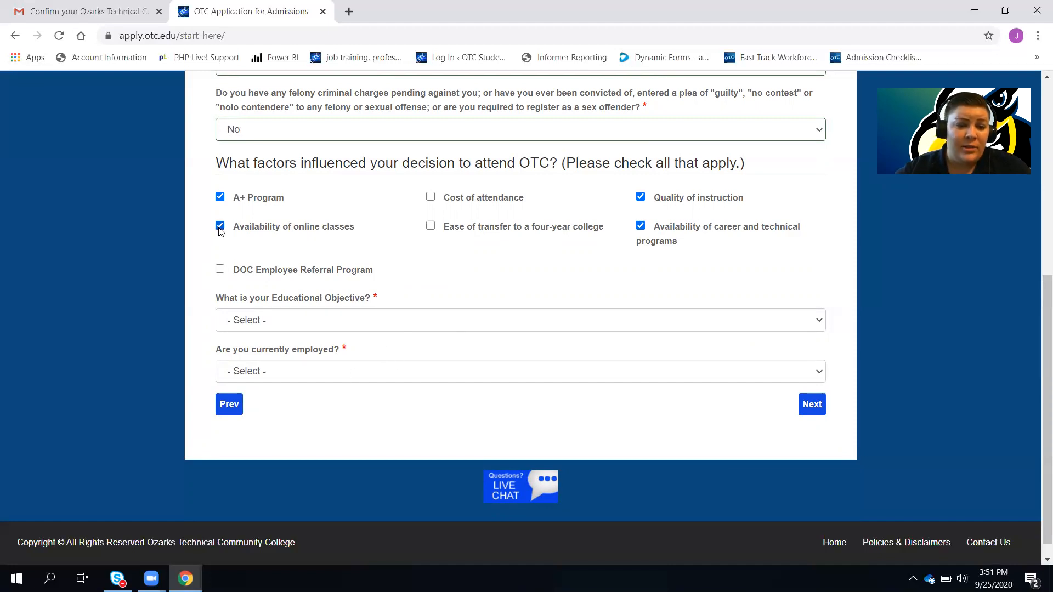
{"action": "left_click", "coordinate": [432, 198]}
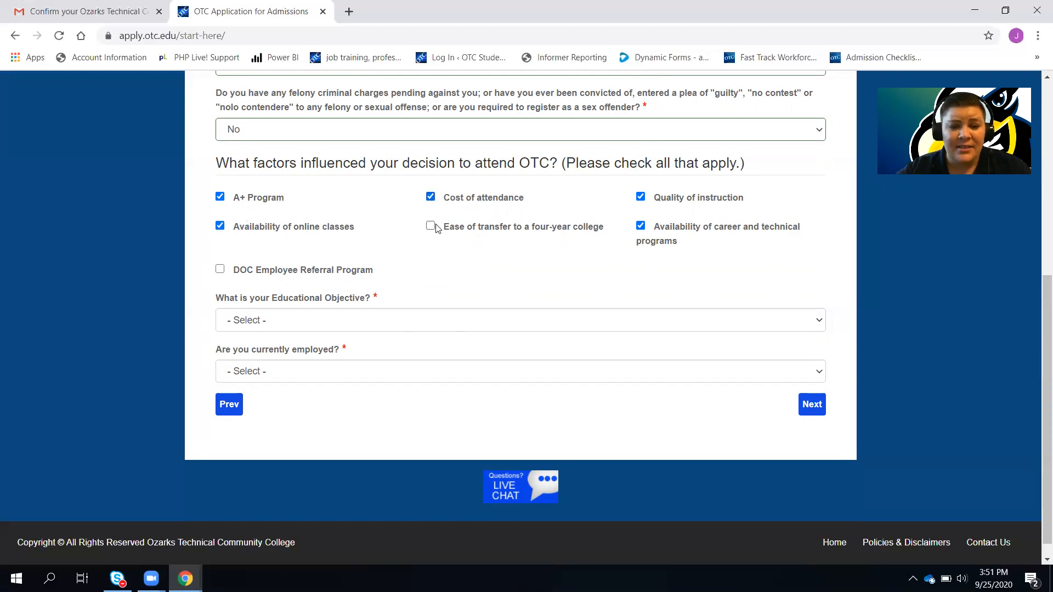
{"action": "left_click", "coordinate": [438, 232]}
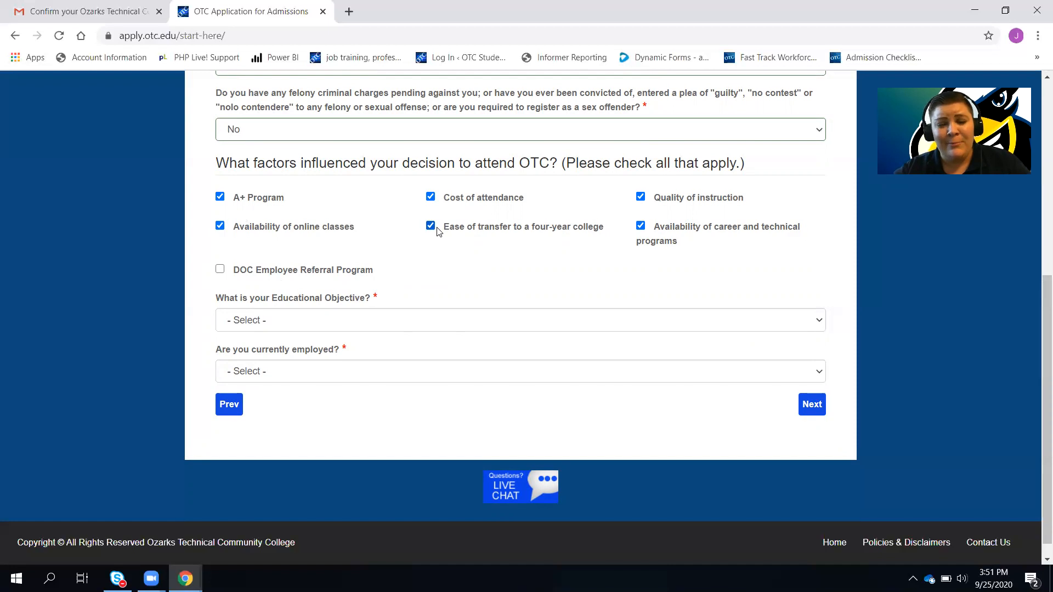
Set the educational objective to Associate of Applied Science Degree and currently employed to No
{"action": "left_click", "coordinate": [399, 321]}
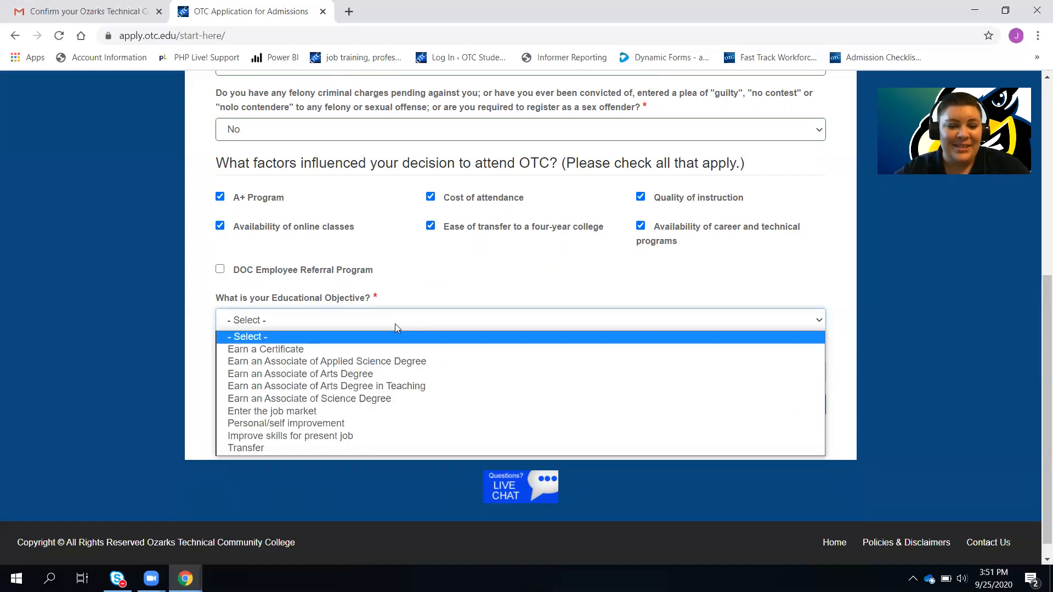
{"action": "left_click", "coordinate": [383, 361]}
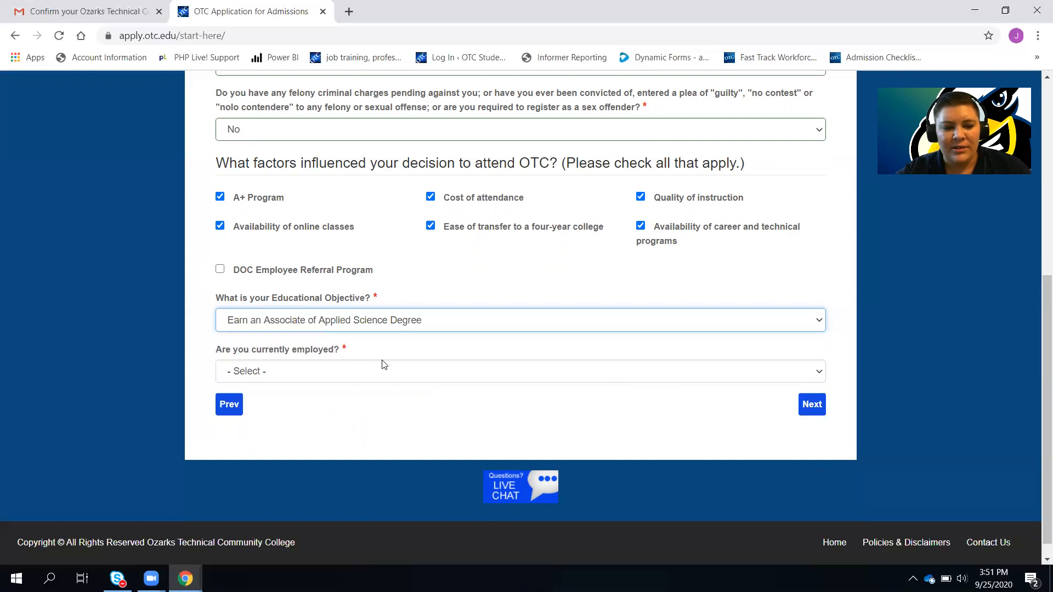
{"action": "left_click", "coordinate": [377, 368]}
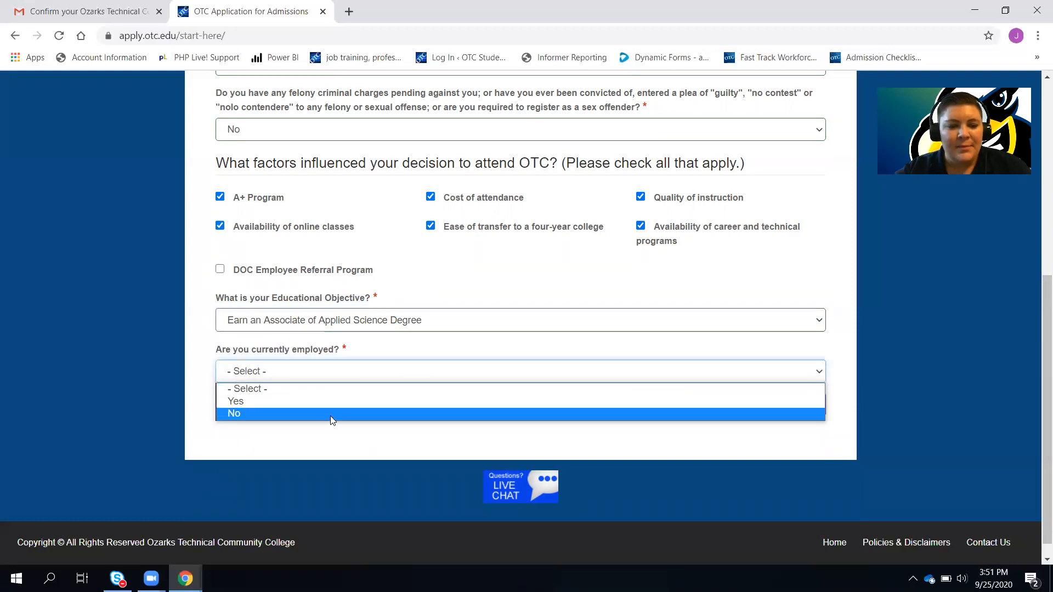
{"action": "left_click", "coordinate": [330, 416]}
{"action": "left_click", "coordinate": [818, 402]}
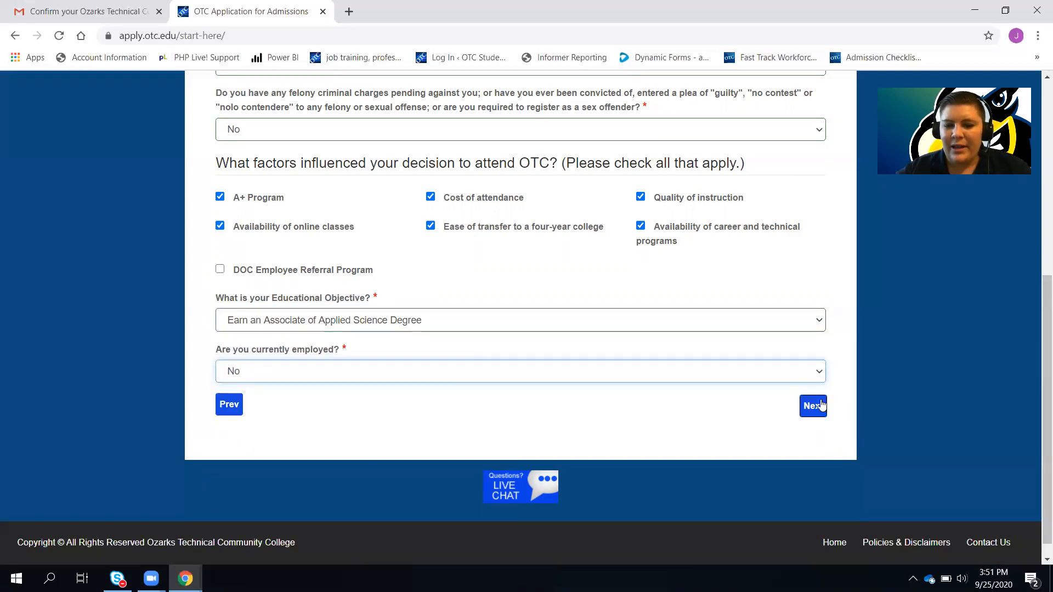
{"action": "left_click", "coordinate": [662, 371]}
{"action": "left_click", "coordinate": [584, 391]}
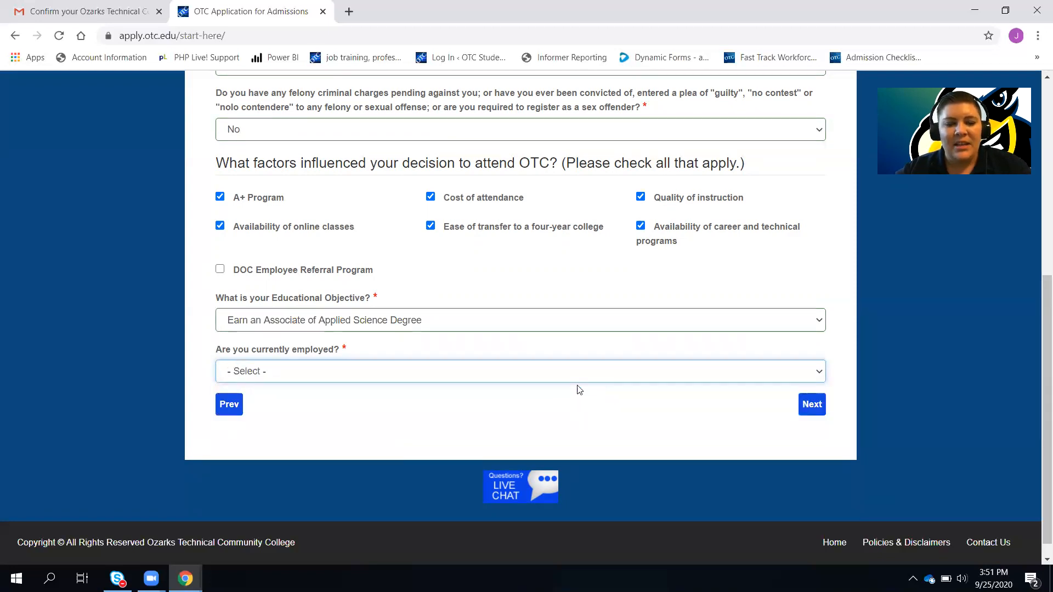
{"action": "left_click", "coordinate": [570, 380]}
{"action": "left_click", "coordinate": [516, 402]}
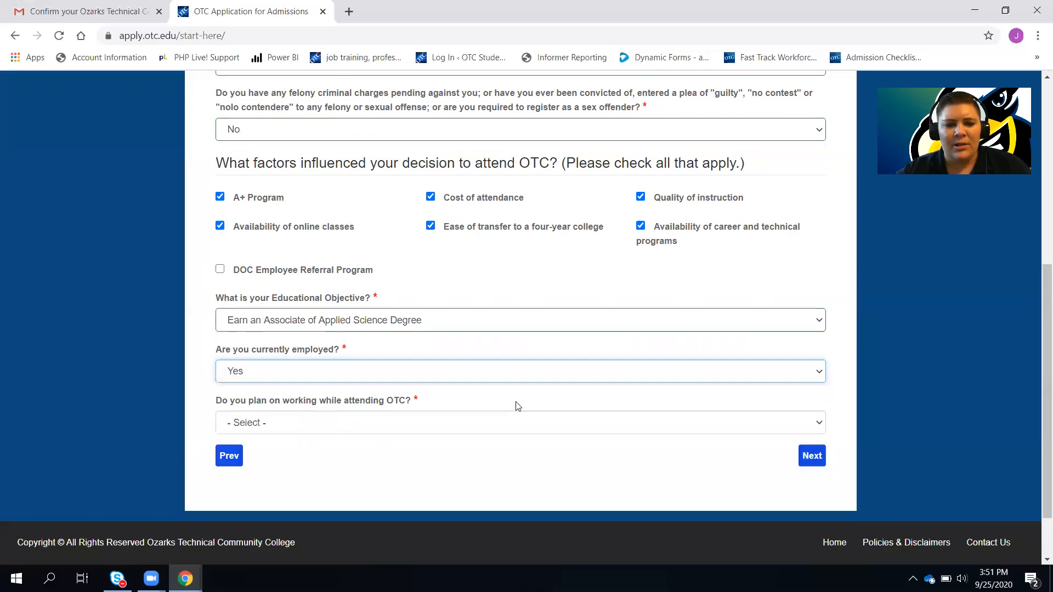
{"action": "left_click", "coordinate": [512, 372]}
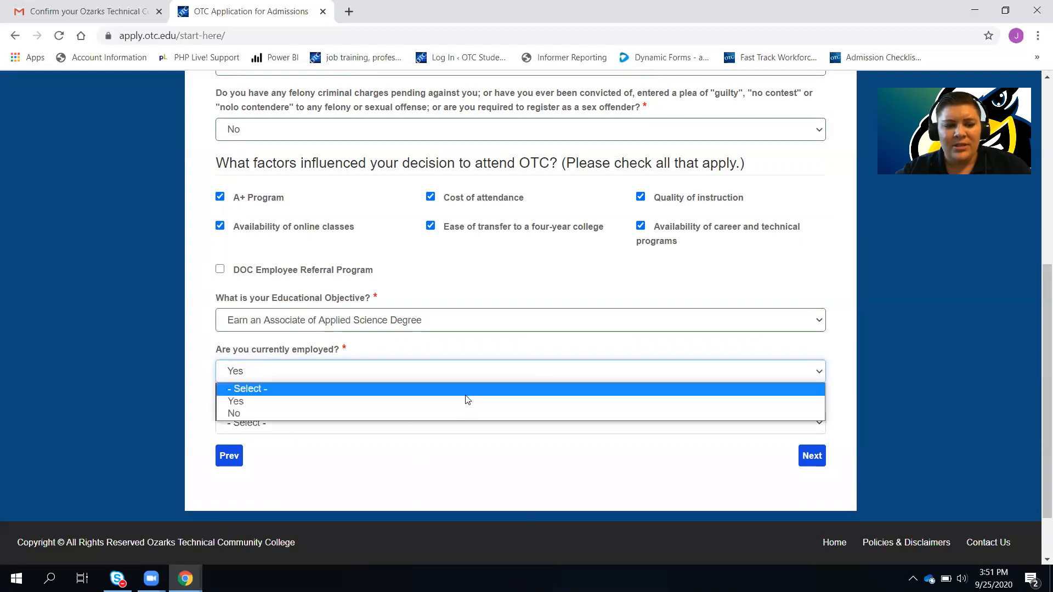
{"action": "left_click", "coordinate": [453, 413]}
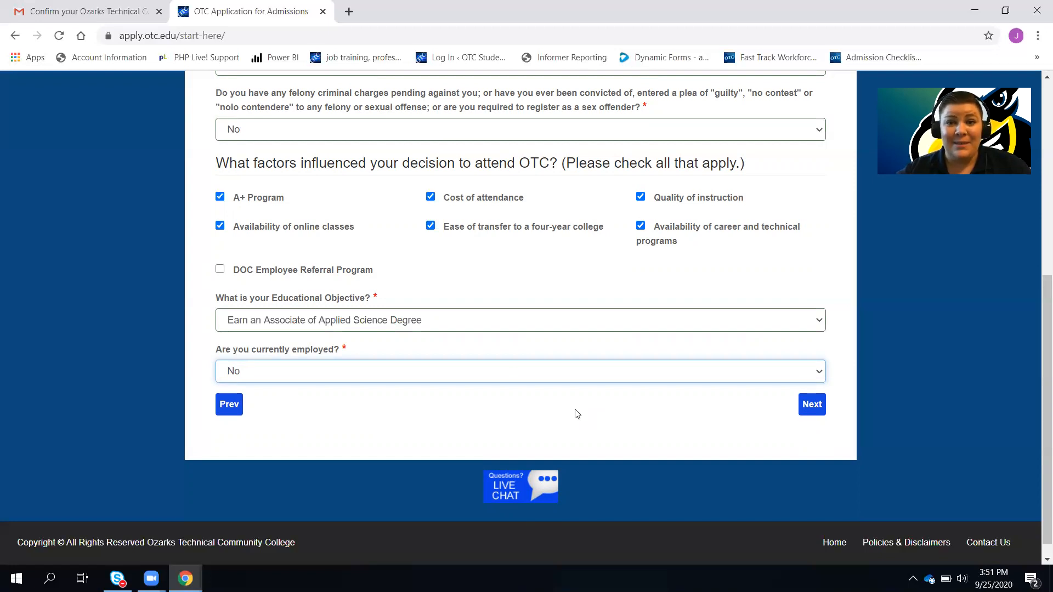
Go to Tuberculosis Screening and answer No to lived-in countries, prolonged visits, and risk factors
{"action": "left_click", "coordinate": [816, 404]}
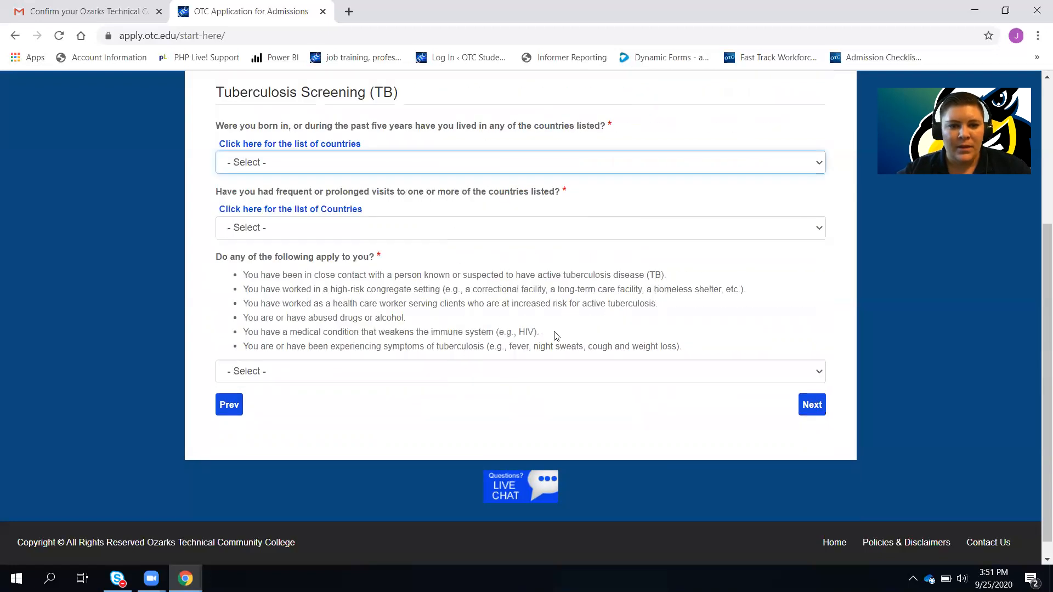
{"action": "scroll", "coordinate": [555, 336], "scroll_direction": "down", "scroll_amount": 3}
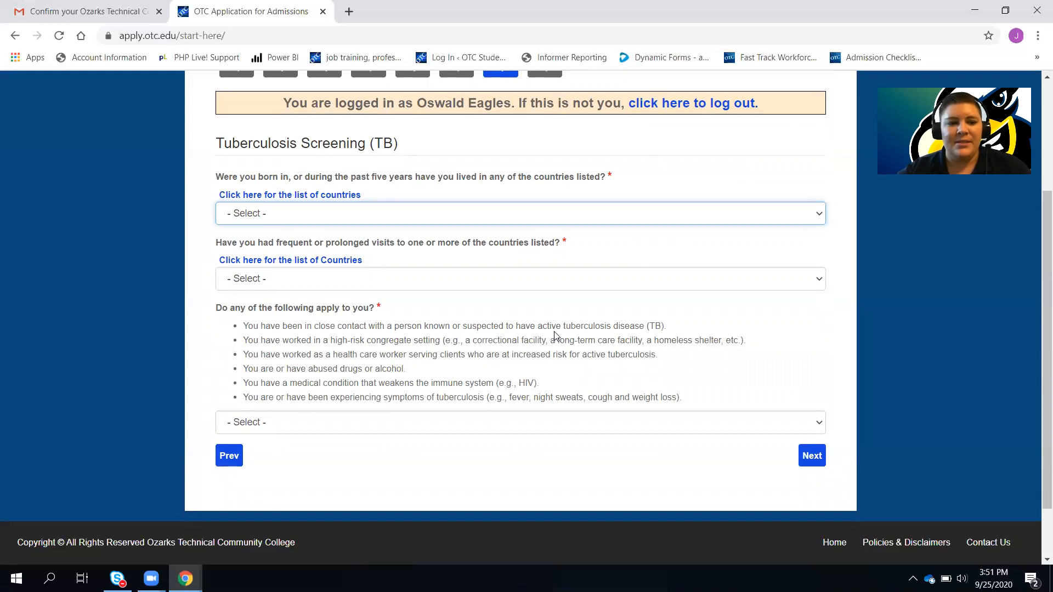
{"action": "left_click", "coordinate": [770, 215]}
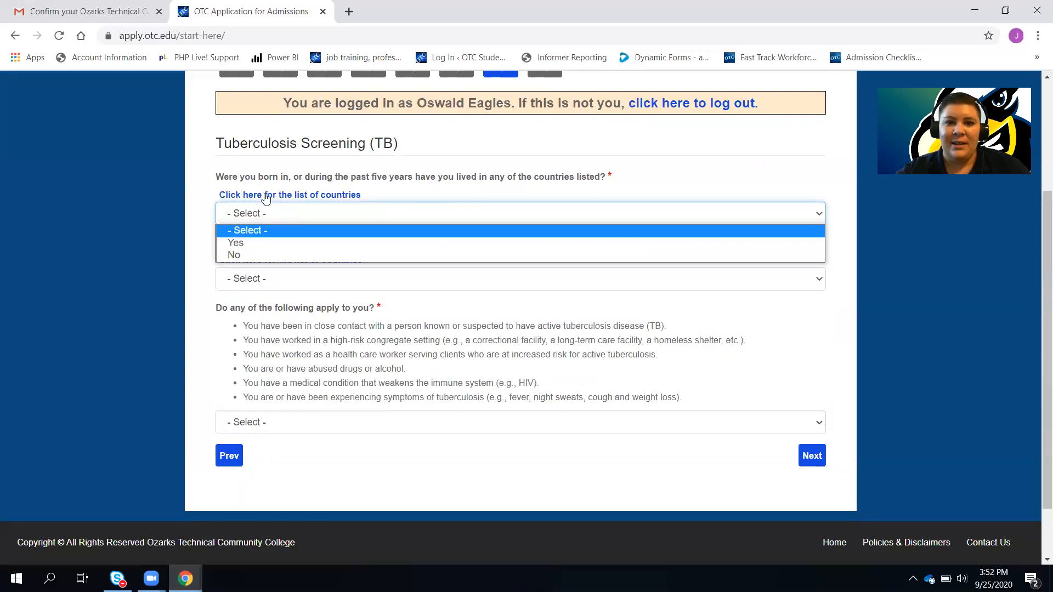
{"action": "left_click", "coordinate": [246, 256]}
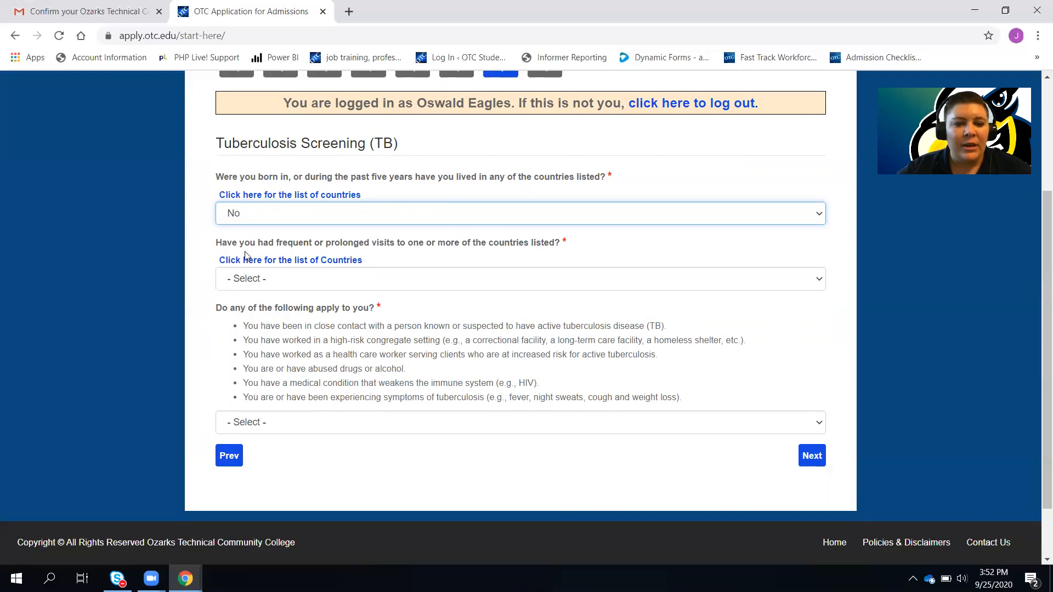
{"action": "left_click", "coordinate": [483, 281]}
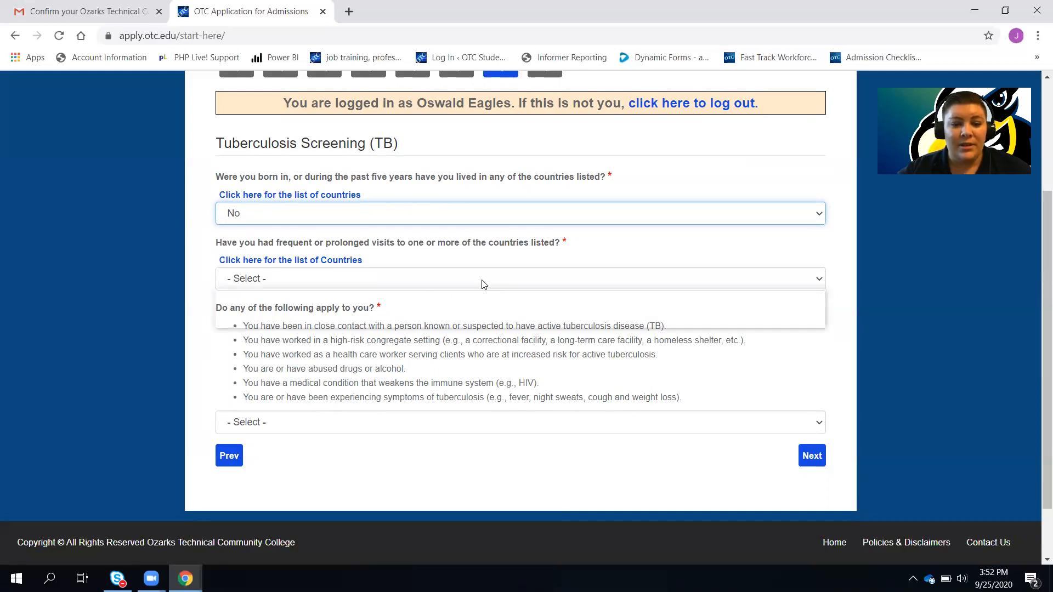
{"action": "left_click", "coordinate": [353, 318]}
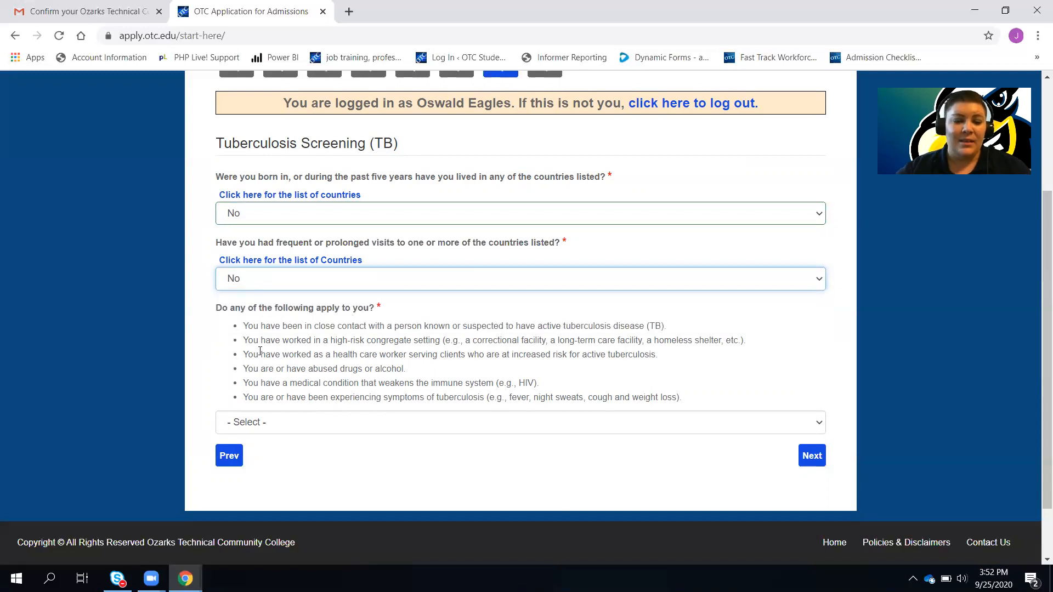
{"action": "left_click", "coordinate": [471, 423]}
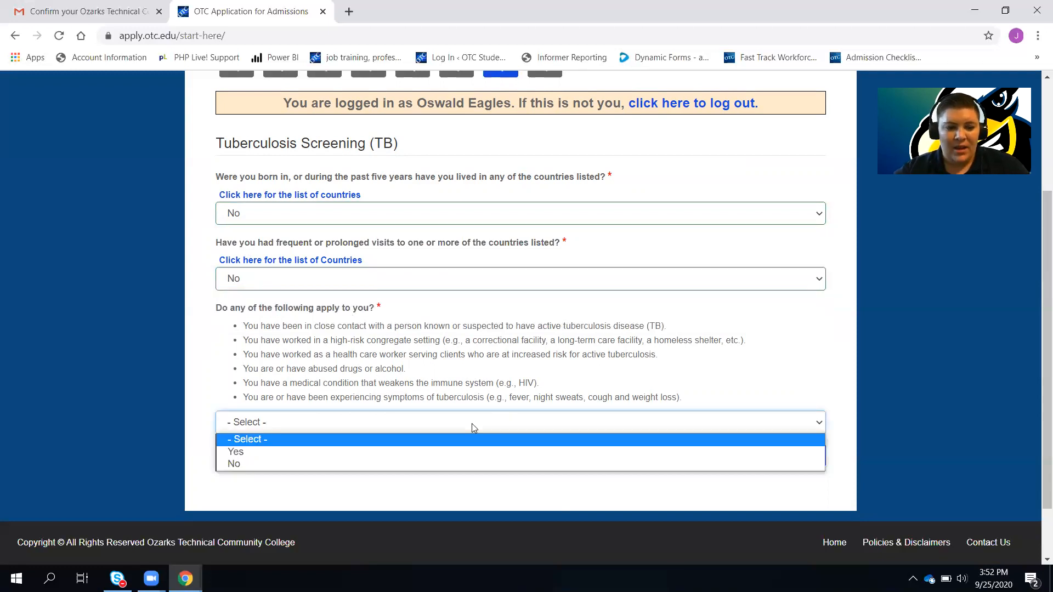
{"action": "left_click", "coordinate": [399, 465]}
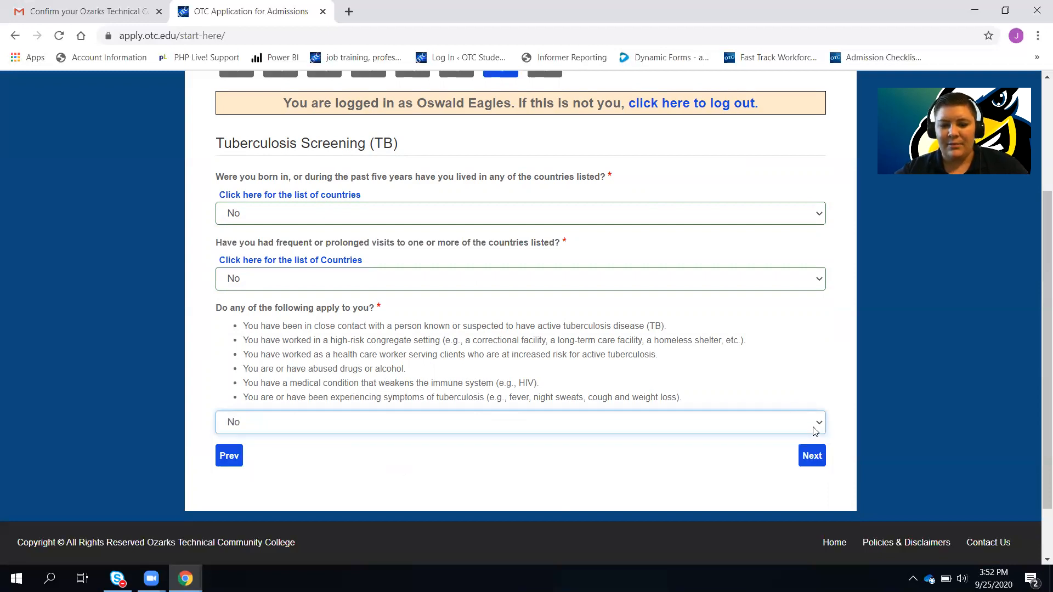
Advance to Step 8 of the application and scroll to the agreements
{"action": "left_click", "coordinate": [813, 457]}
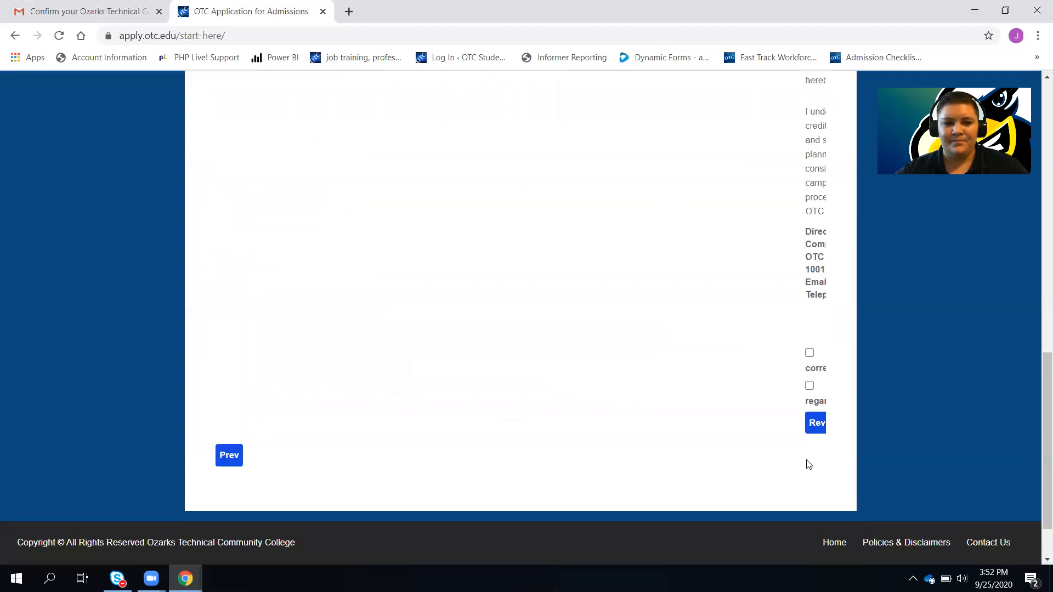
{"action": "scroll", "coordinate": [676, 348], "scroll_direction": "up", "scroll_amount": 1}
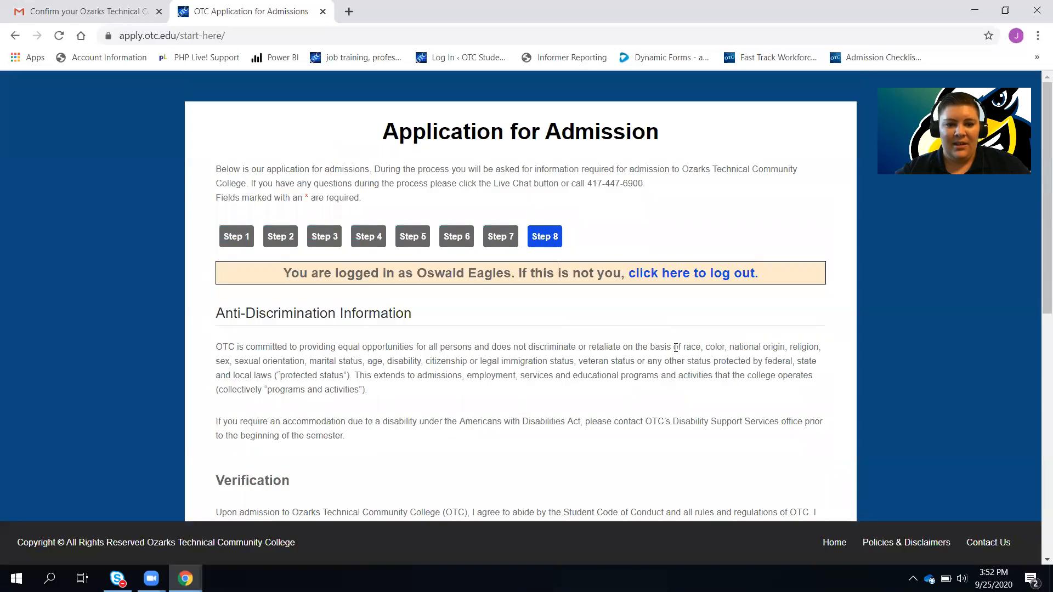
{"action": "scroll", "coordinate": [676, 348], "scroll_direction": "down", "scroll_amount": 3}
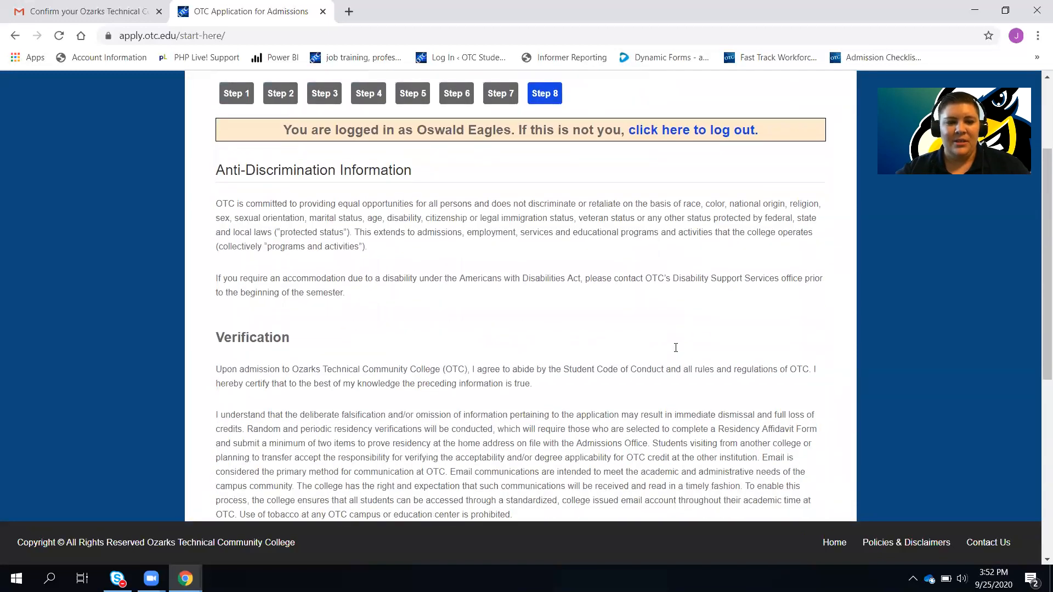
{"action": "scroll", "coordinate": [675, 348], "scroll_direction": "down", "scroll_amount": 1}
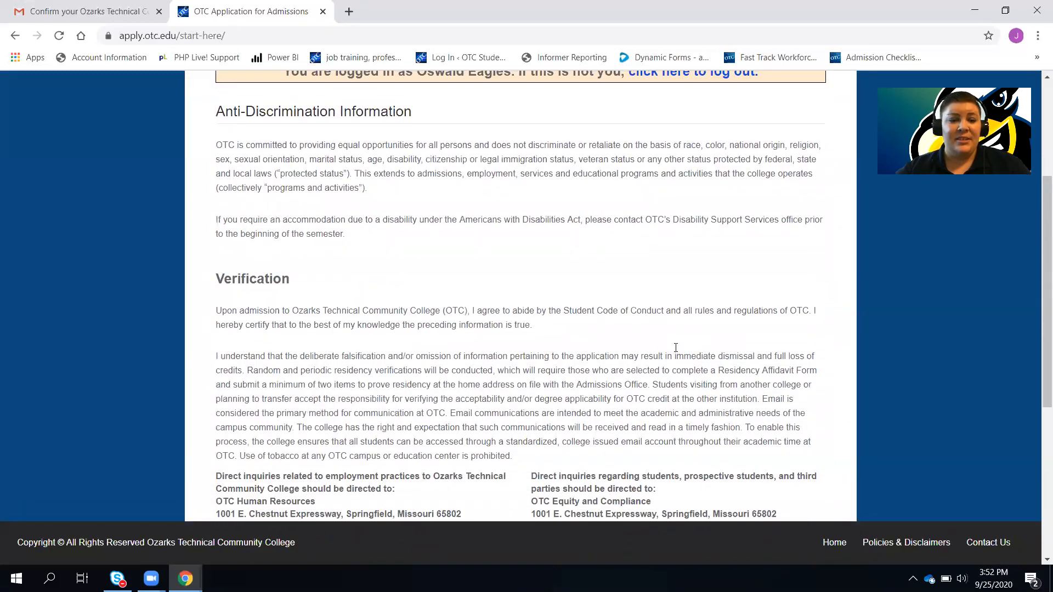
{"action": "scroll", "coordinate": [675, 348], "scroll_direction": "down", "scroll_amount": 6}
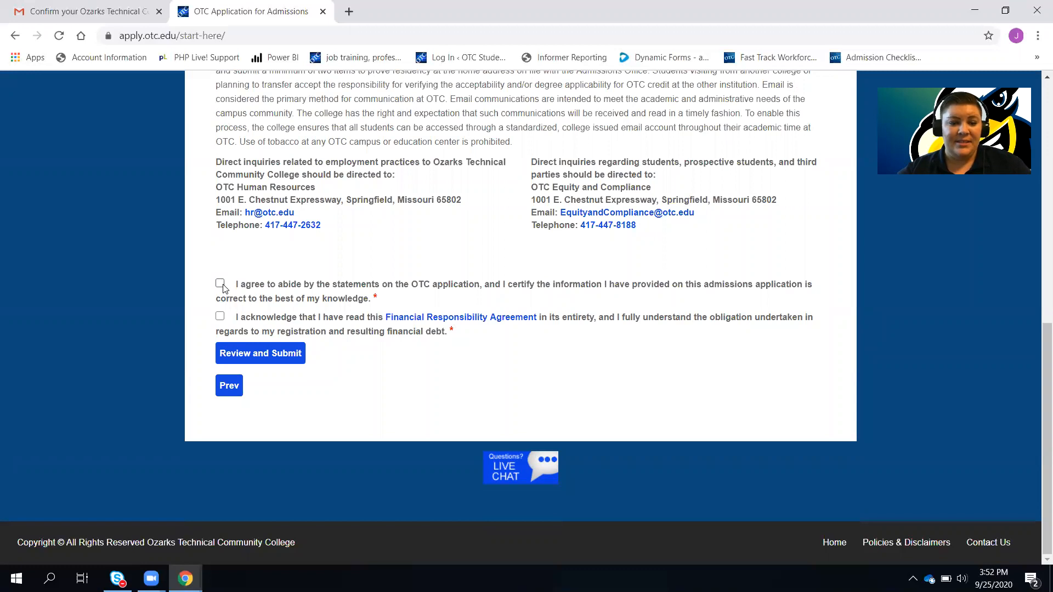
Check the application certification and Financial Responsibility Agreement, then open the review page
{"action": "left_click", "coordinate": [220, 284]}
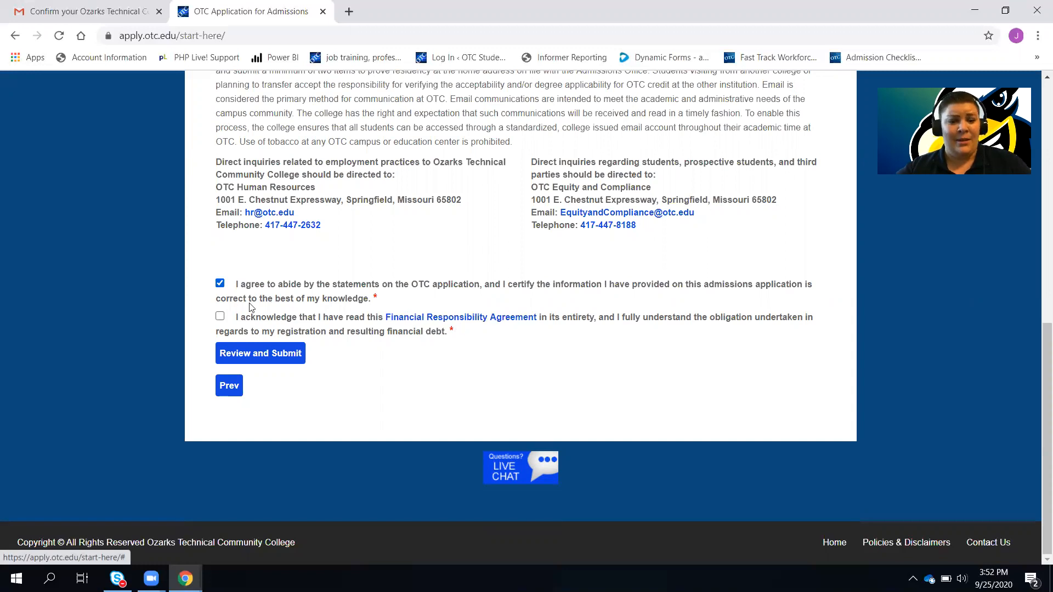
{"action": "left_click", "coordinate": [220, 317]}
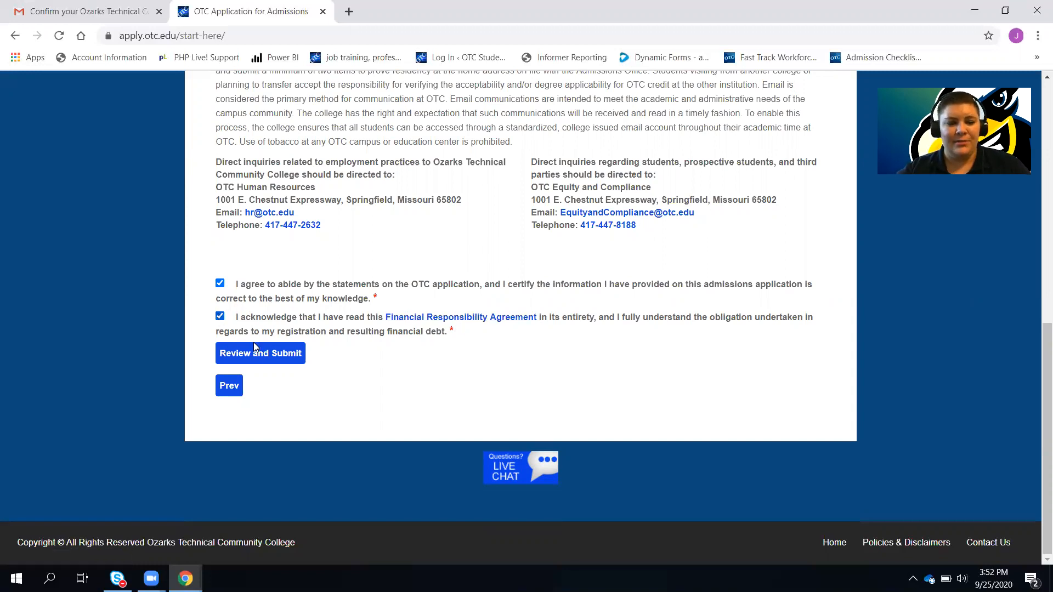
{"action": "left_click", "coordinate": [271, 360]}
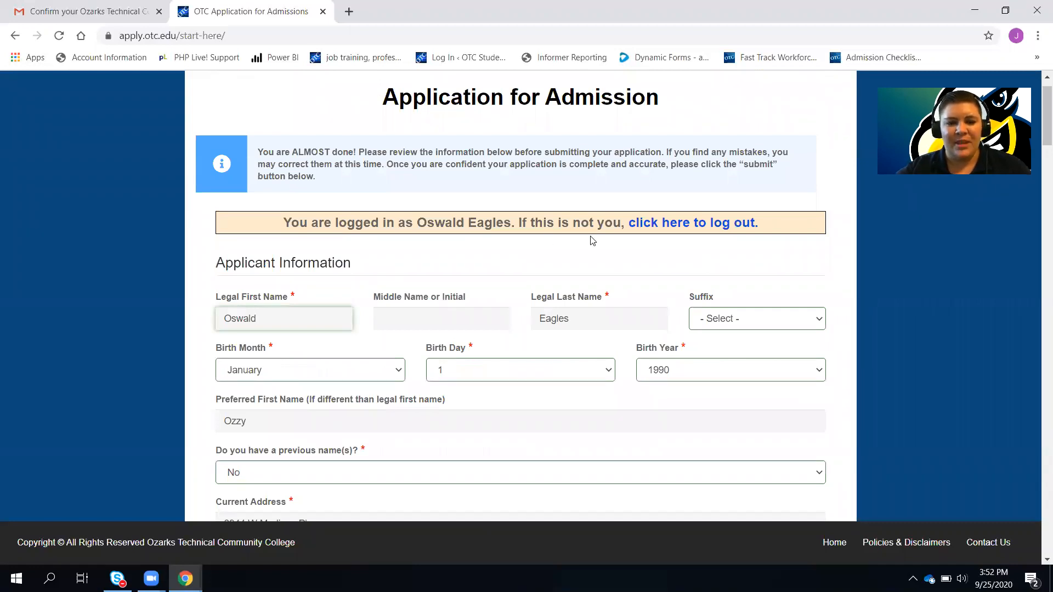
{"action": "scroll", "coordinate": [592, 240], "scroll_direction": "down", "scroll_amount": 13}
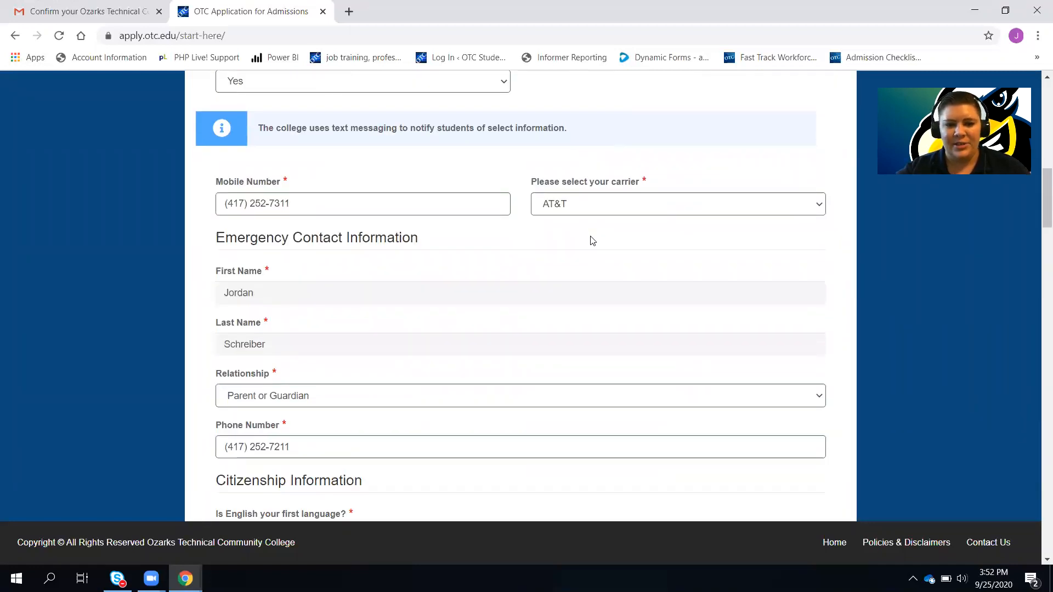
{"action": "scroll", "coordinate": [592, 240], "scroll_direction": "down", "scroll_amount": 10}
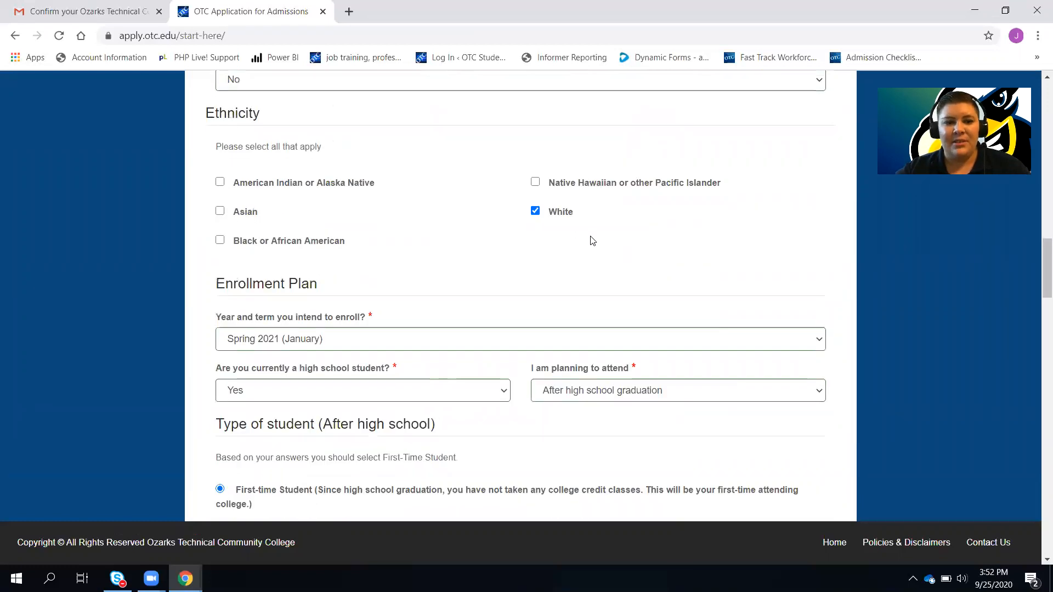
{"action": "scroll", "coordinate": [584, 193], "scroll_direction": "down", "scroll_amount": 6}
{"action": "scroll", "coordinate": [585, 194], "scroll_direction": "down", "scroll_amount": 8}
{"action": "scroll", "coordinate": [585, 193], "scroll_direction": "down", "scroll_amount": 20}
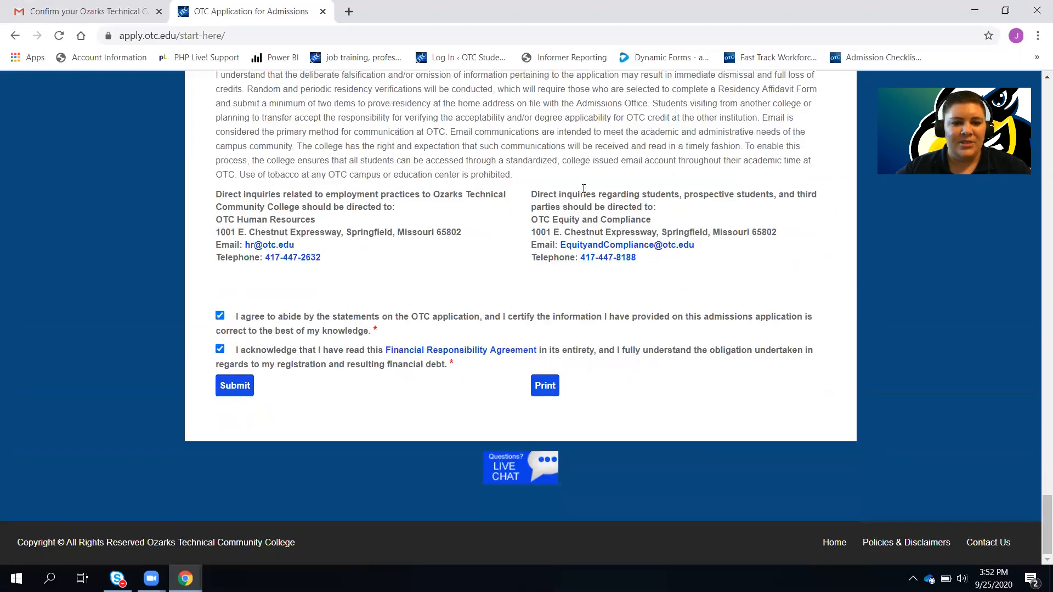
Submit the application for admission from the review page
{"action": "left_click", "coordinate": [246, 387]}
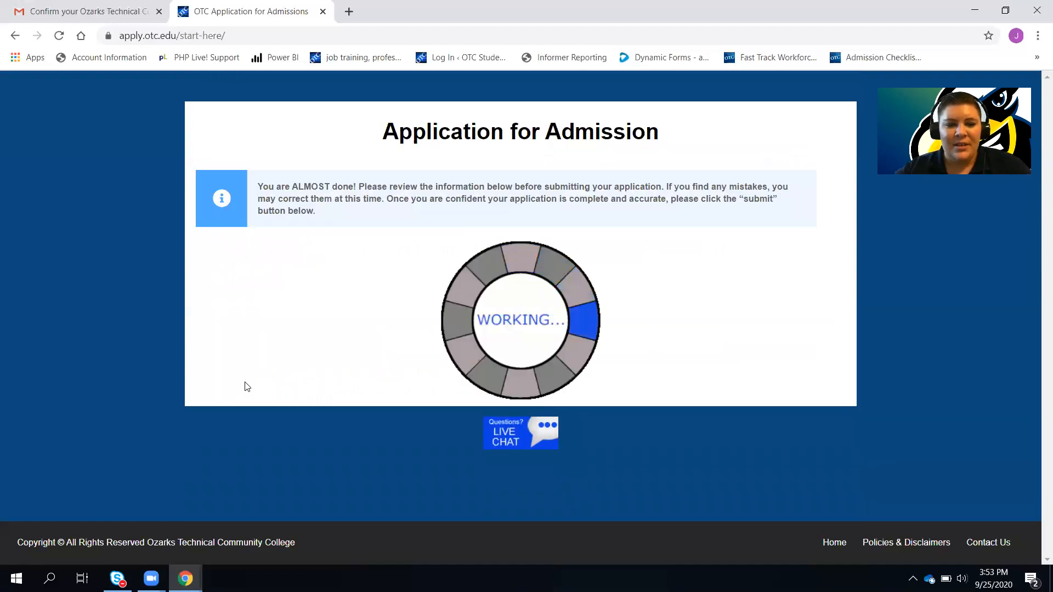